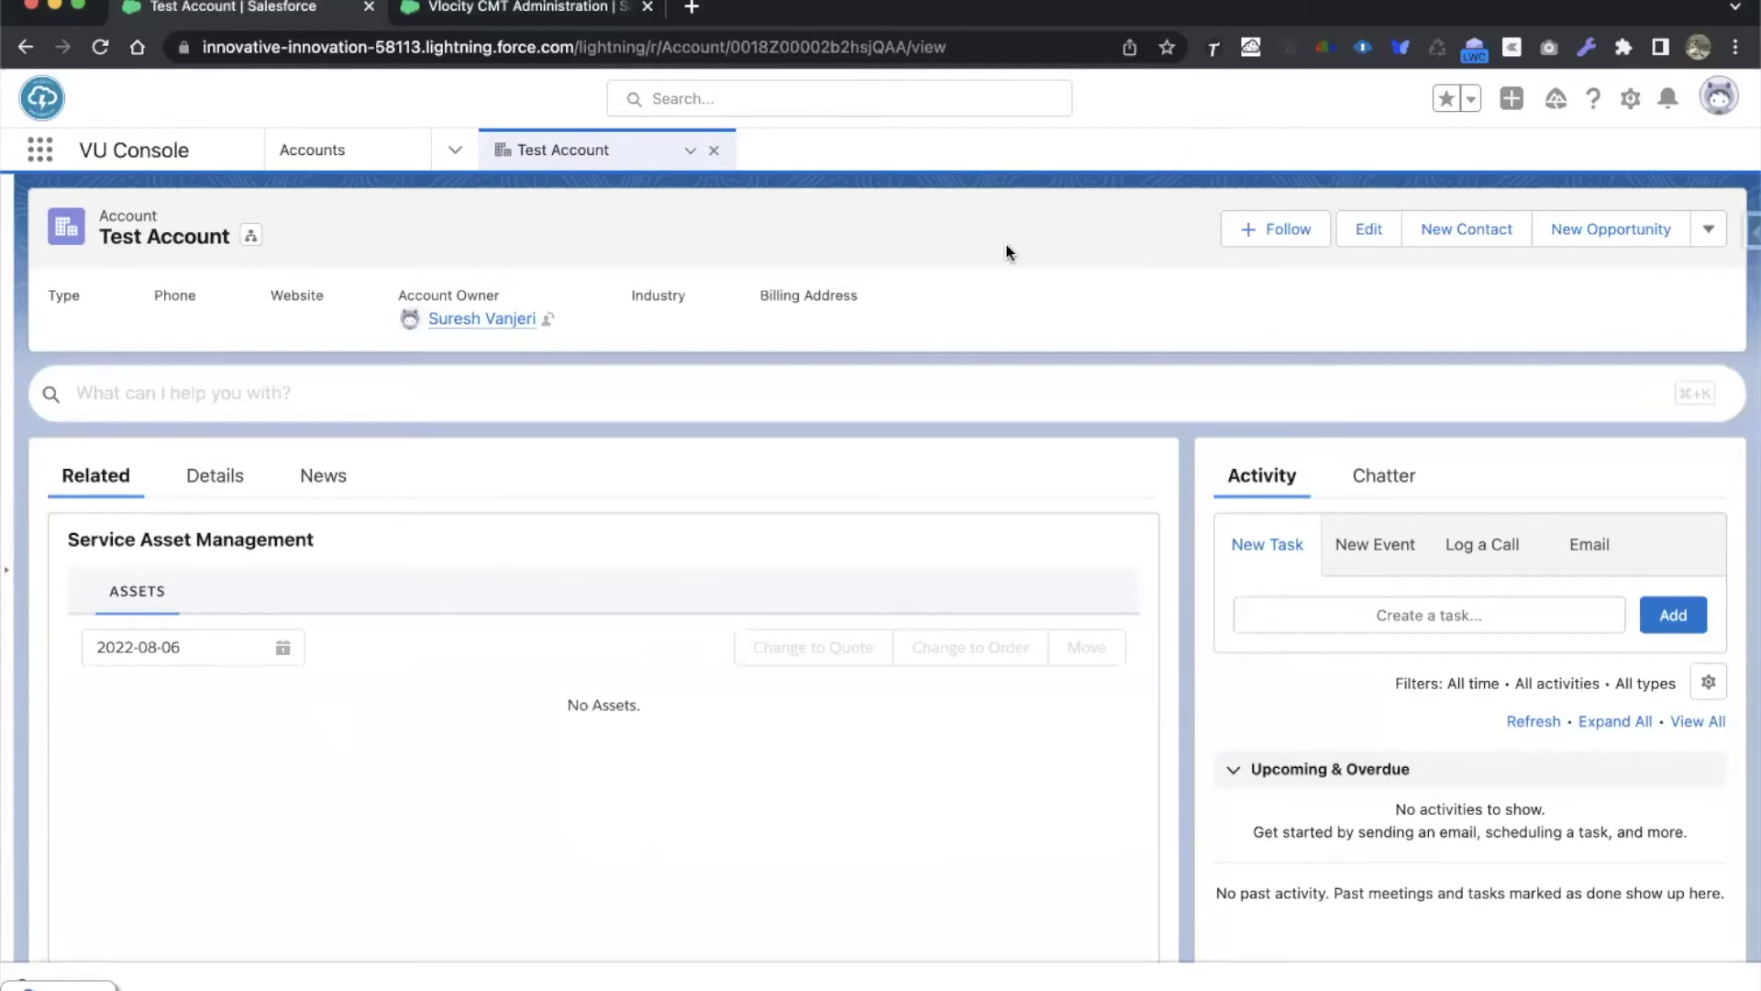
# Open the Vlocity Product Console from the App Launcher by searching 'product'.
pyautogui.click(42, 152)
pyautogui.write('product')
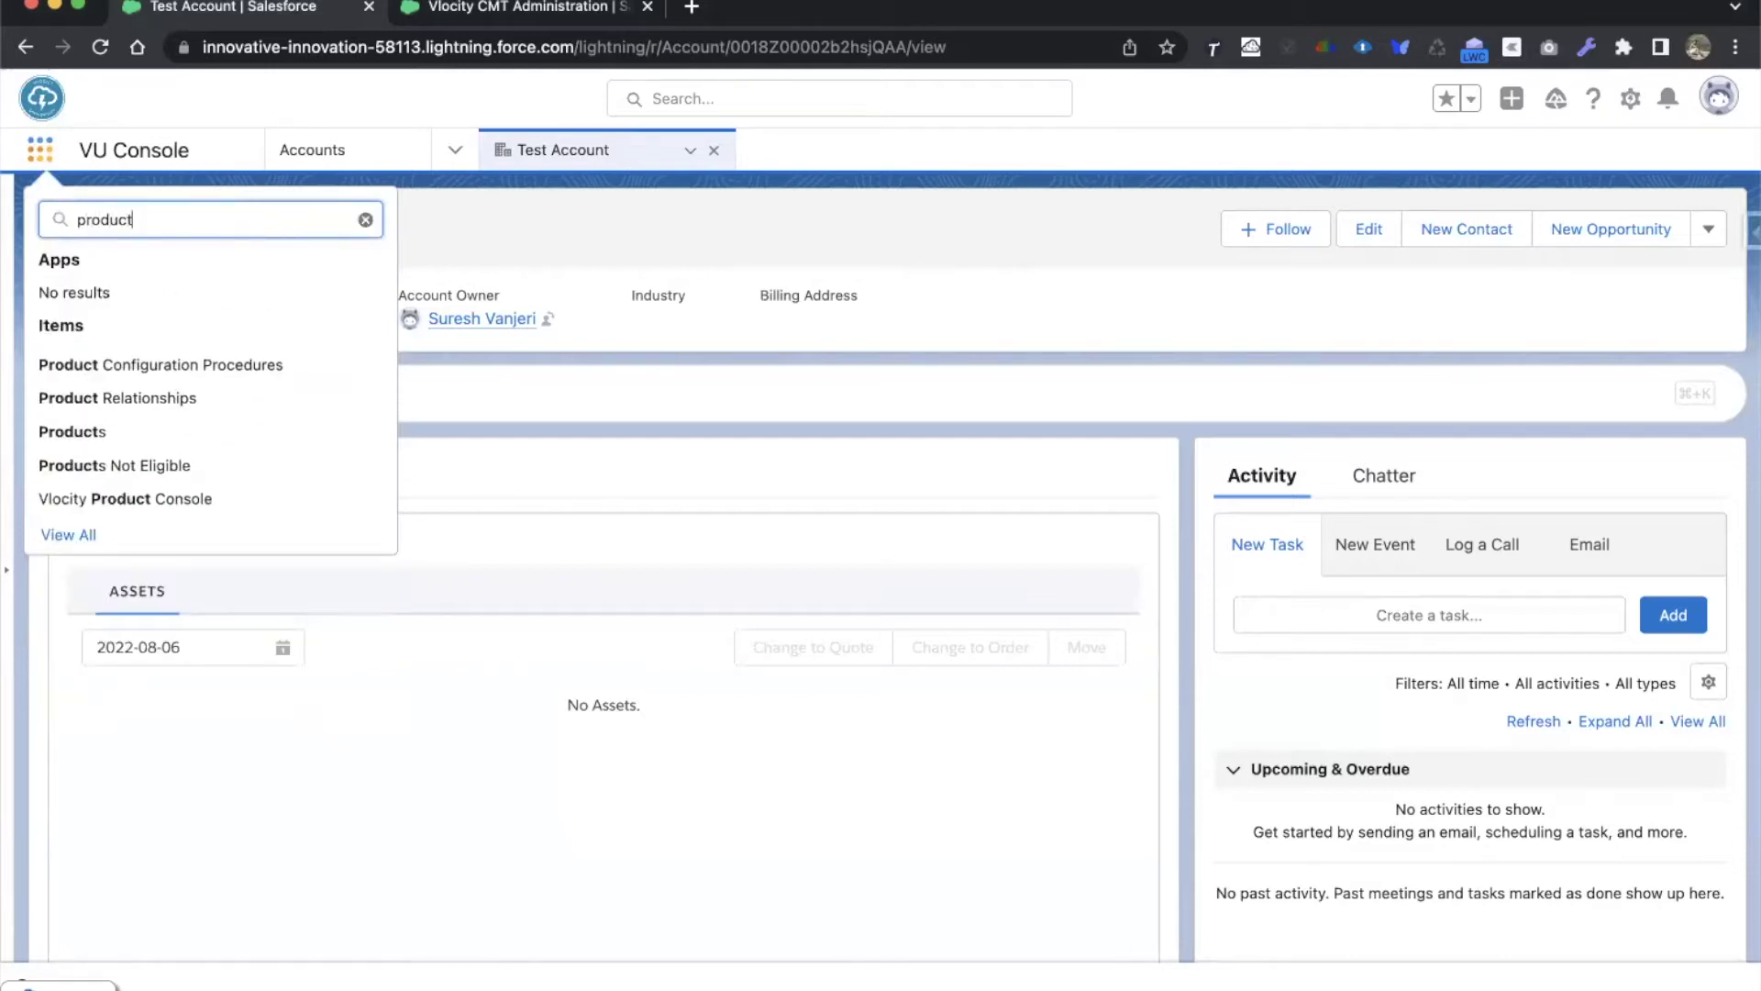
pyautogui.click(169, 505)
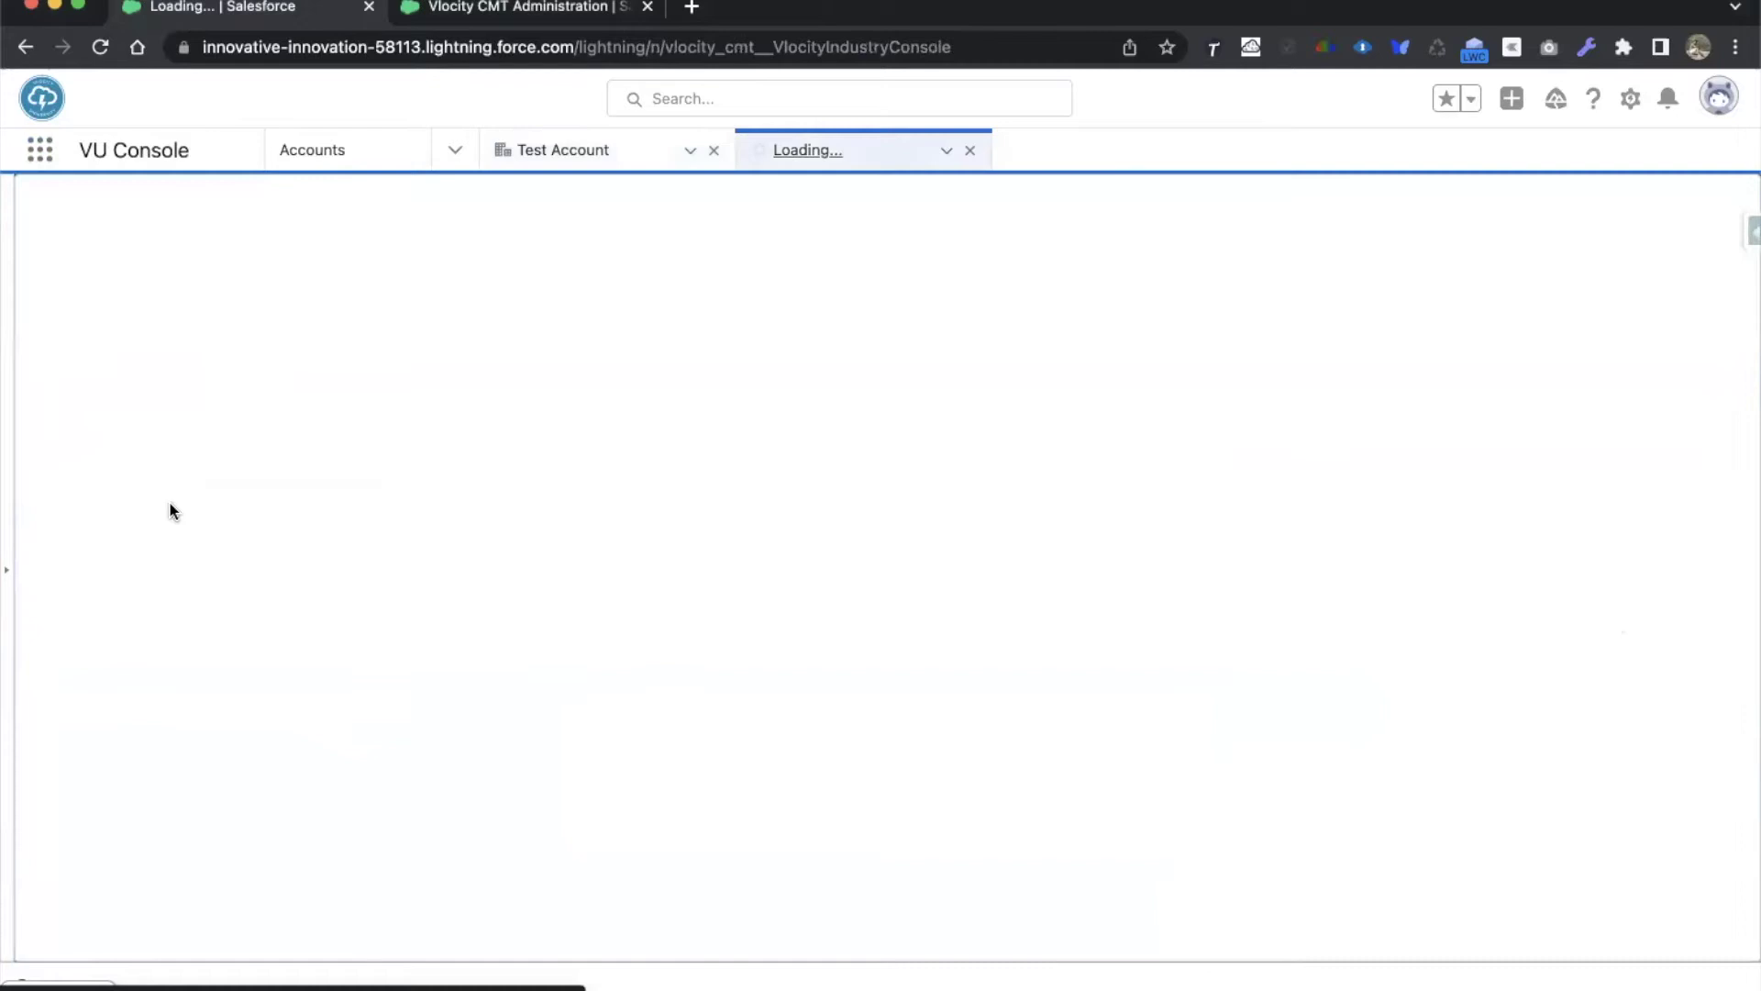
# Search products for 'holiday' and open the Holiday Offer Bundle.
pyautogui.click(521, 402)
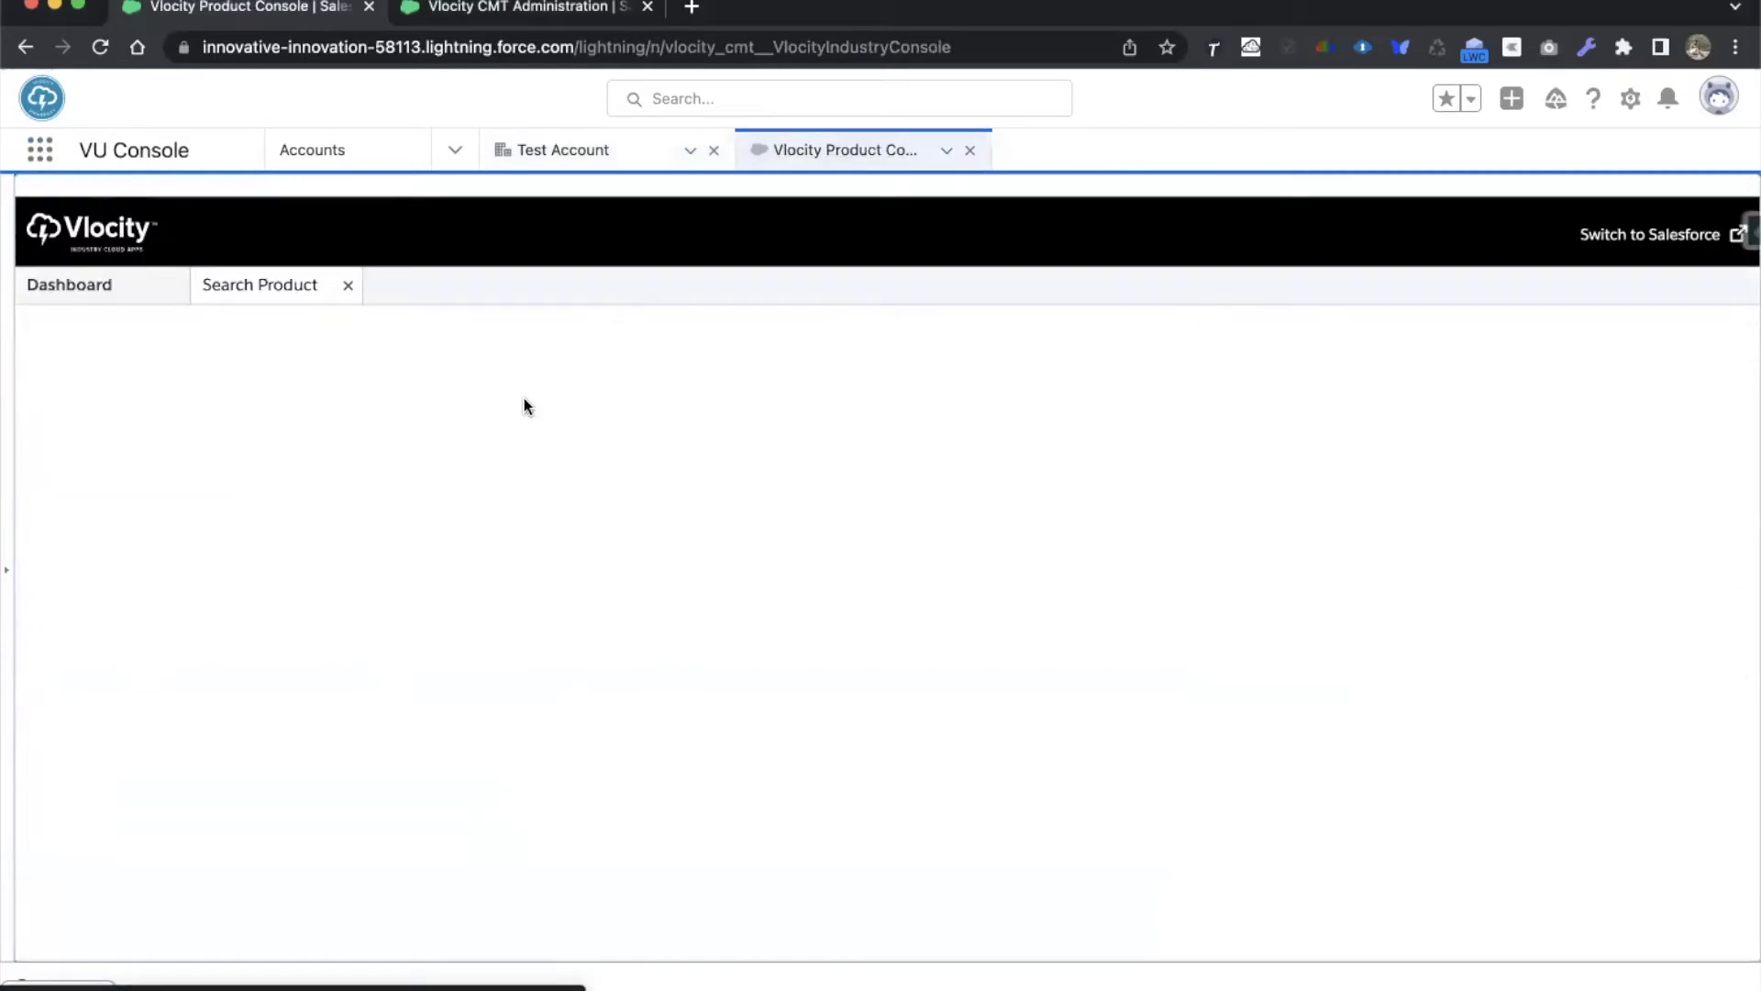
pyautogui.click(342, 336)
pyautogui.write('holiday')
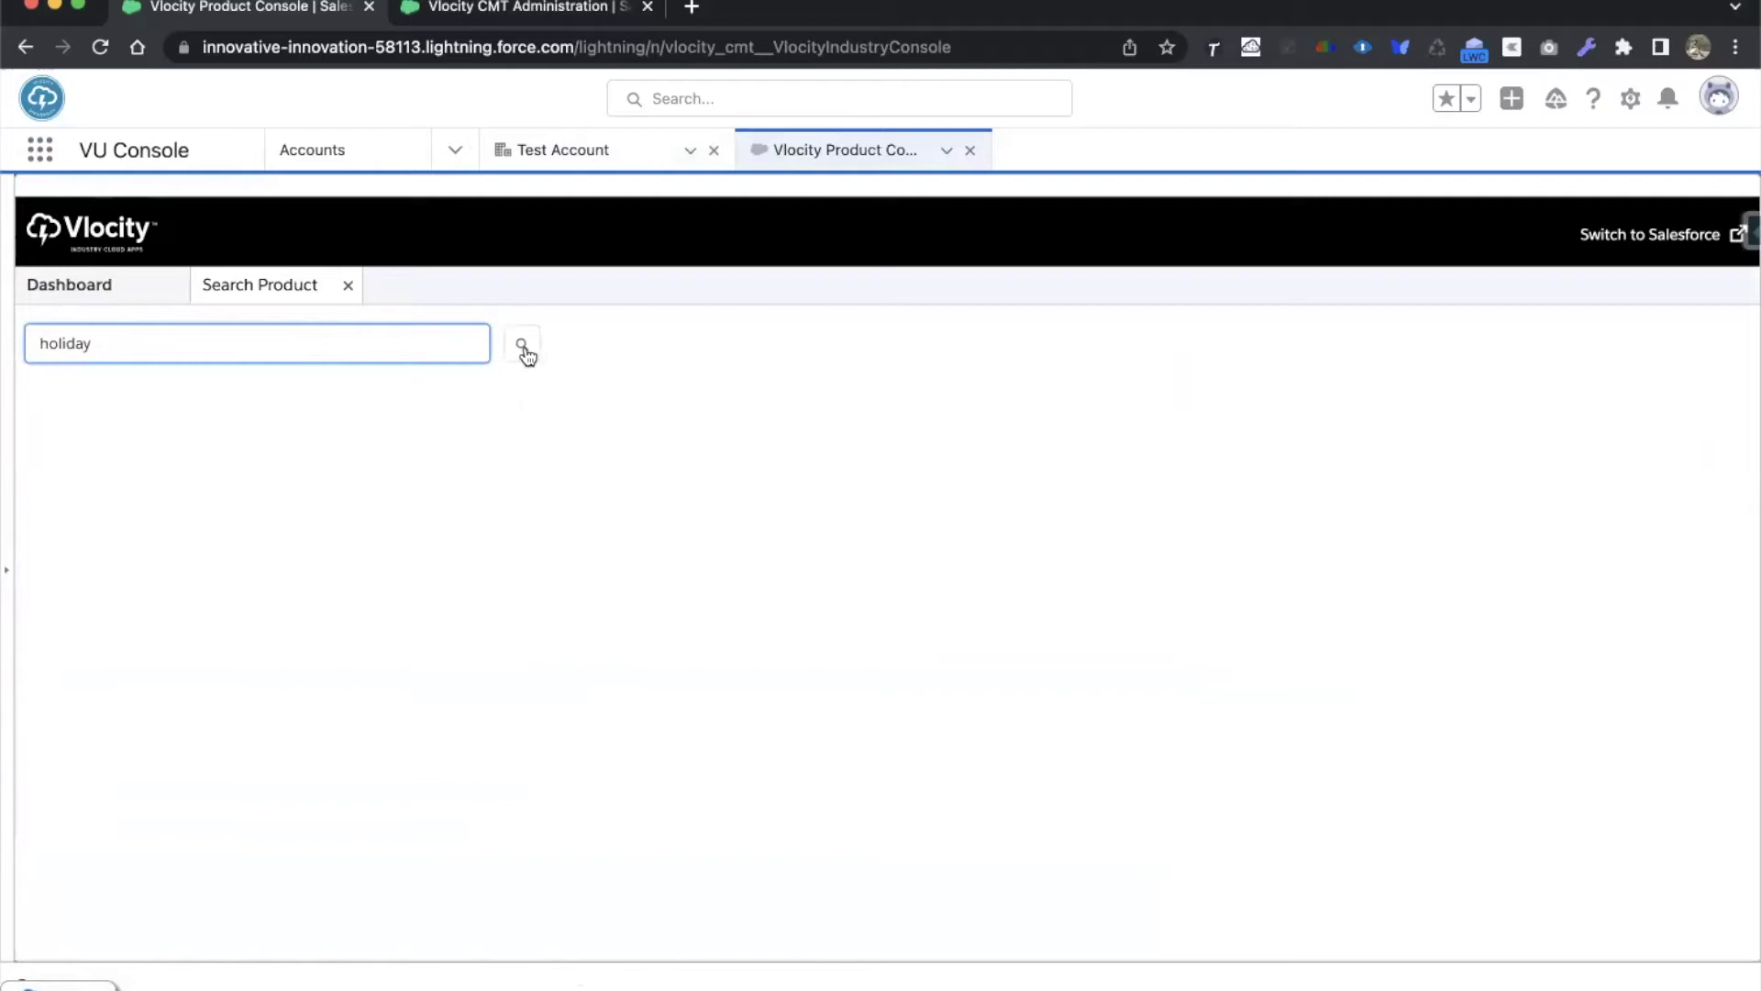
pyautogui.click(522, 345)
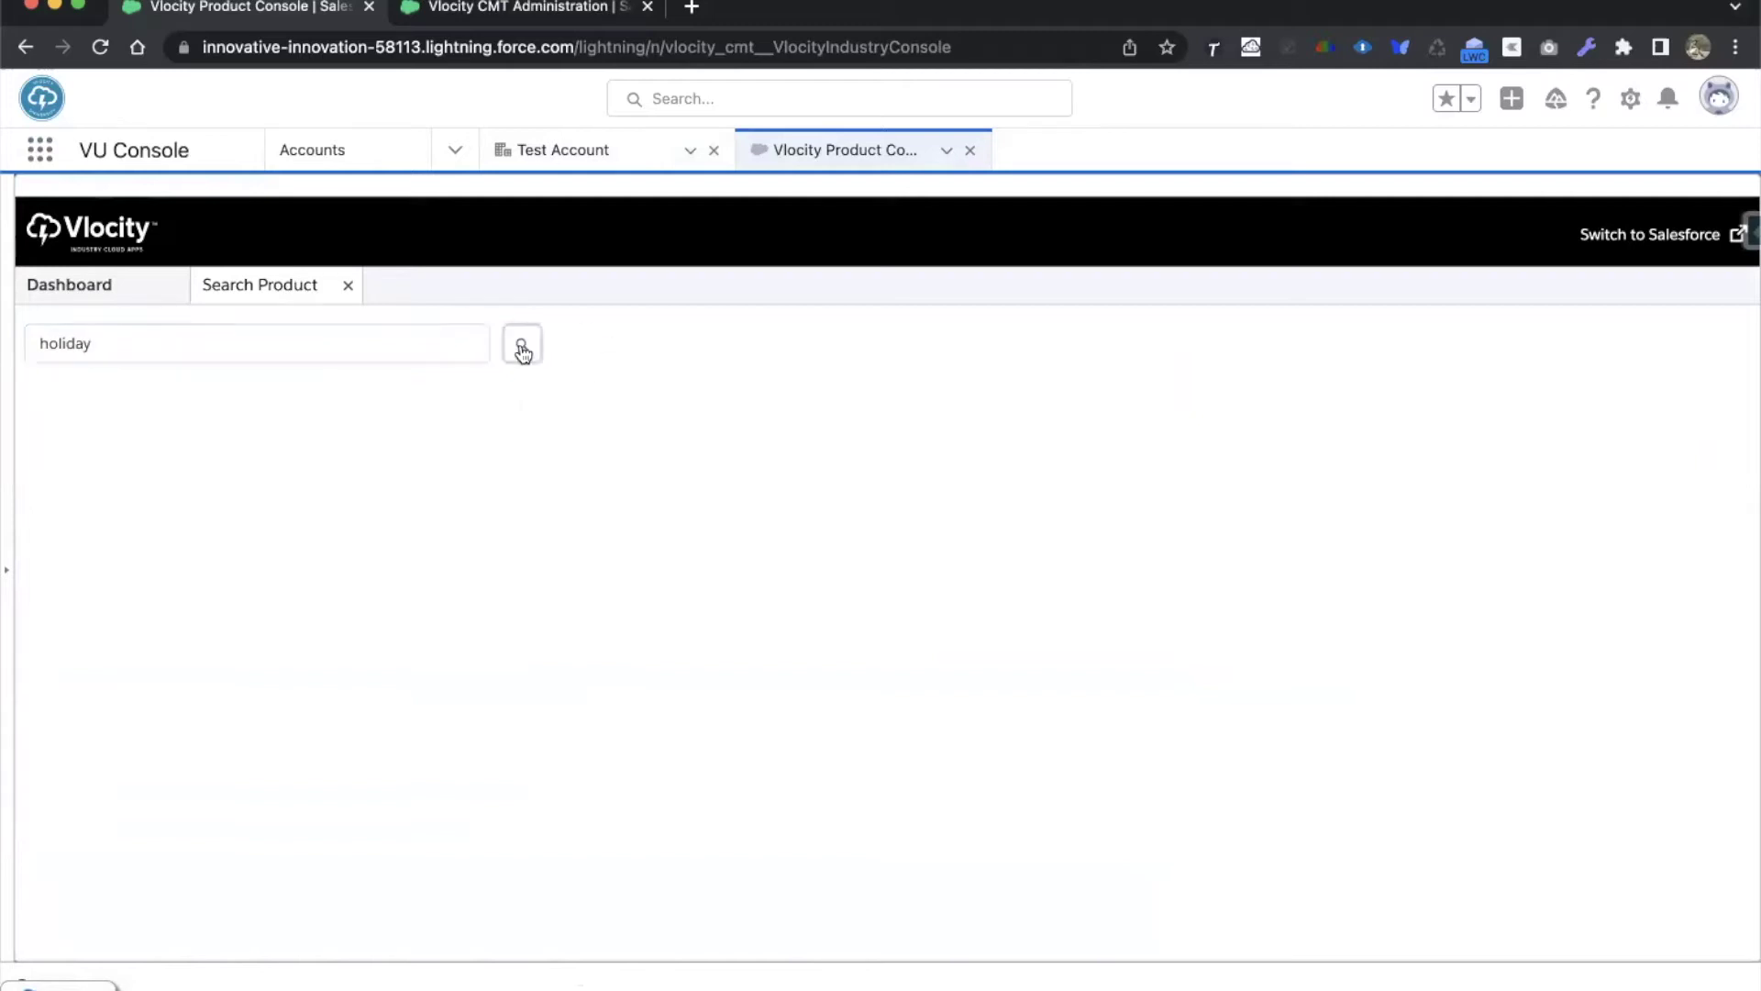
pyautogui.click(230, 523)
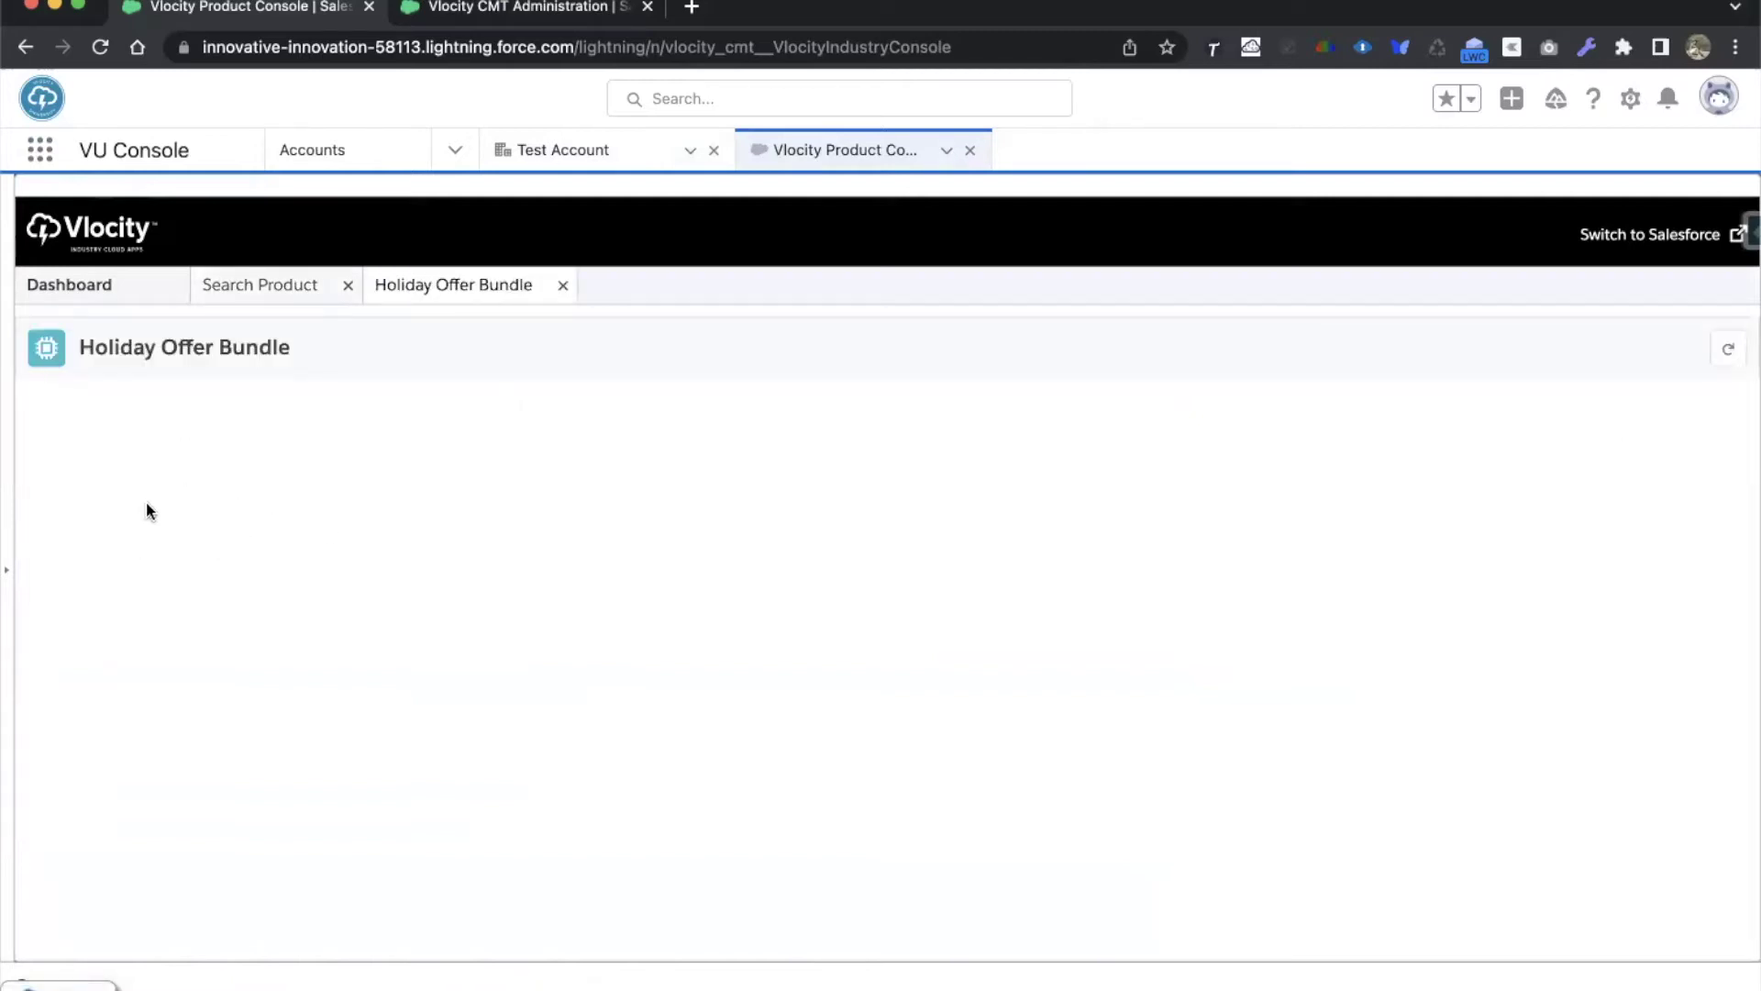
# Show the Holiday Offer Bundle's product structure and expand Individual Simple Choice Plan.
pyautogui.click(115, 585)
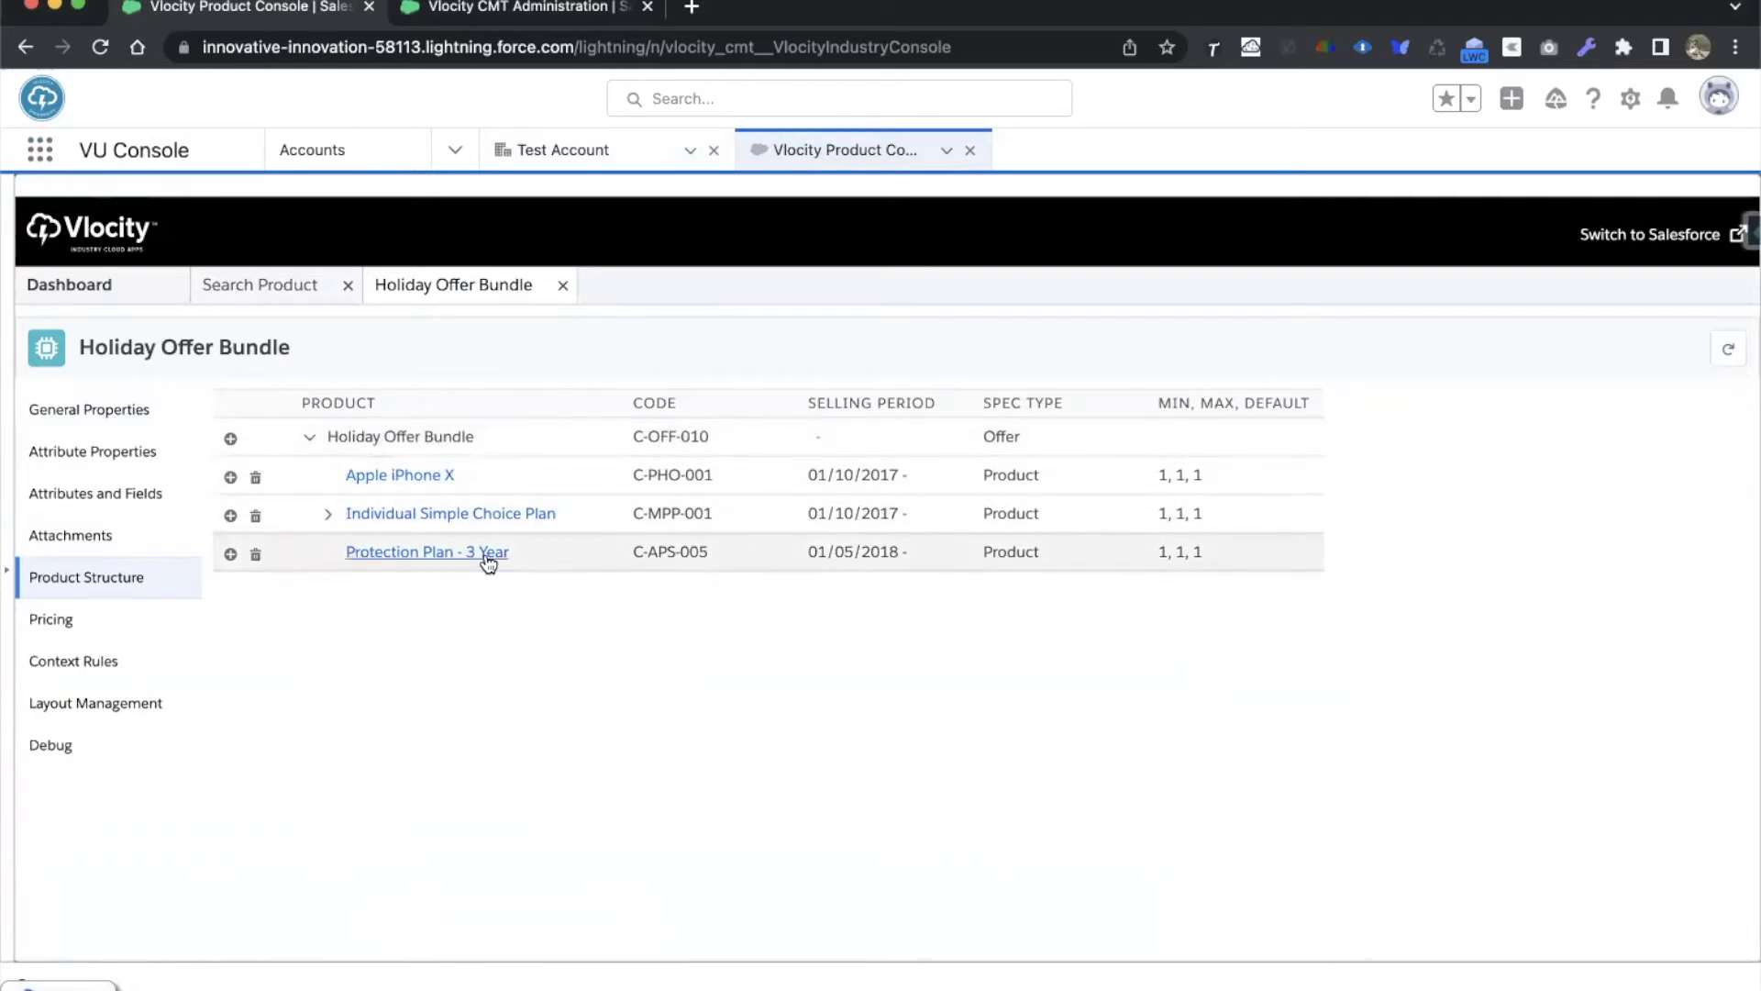
pyautogui.click(327, 514)
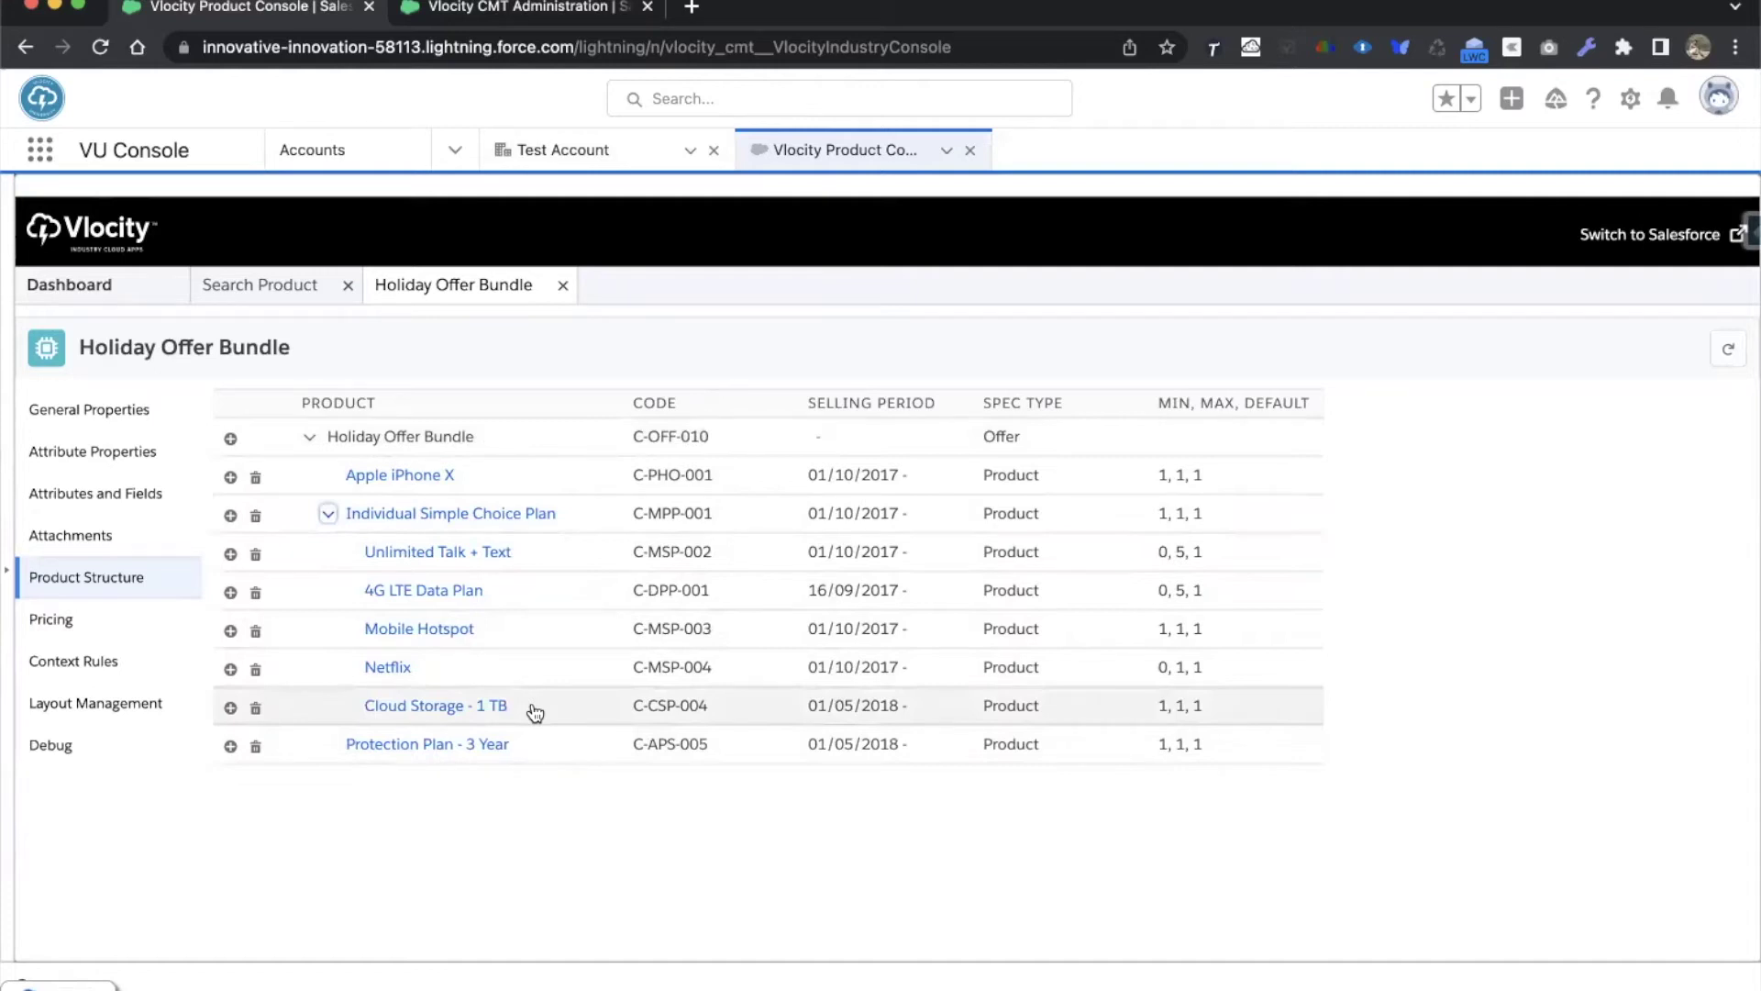
# Create order 'Test Order with Cloud storage' for Test Account, starting today, on B2C Price List.
pyautogui.click(562, 150)
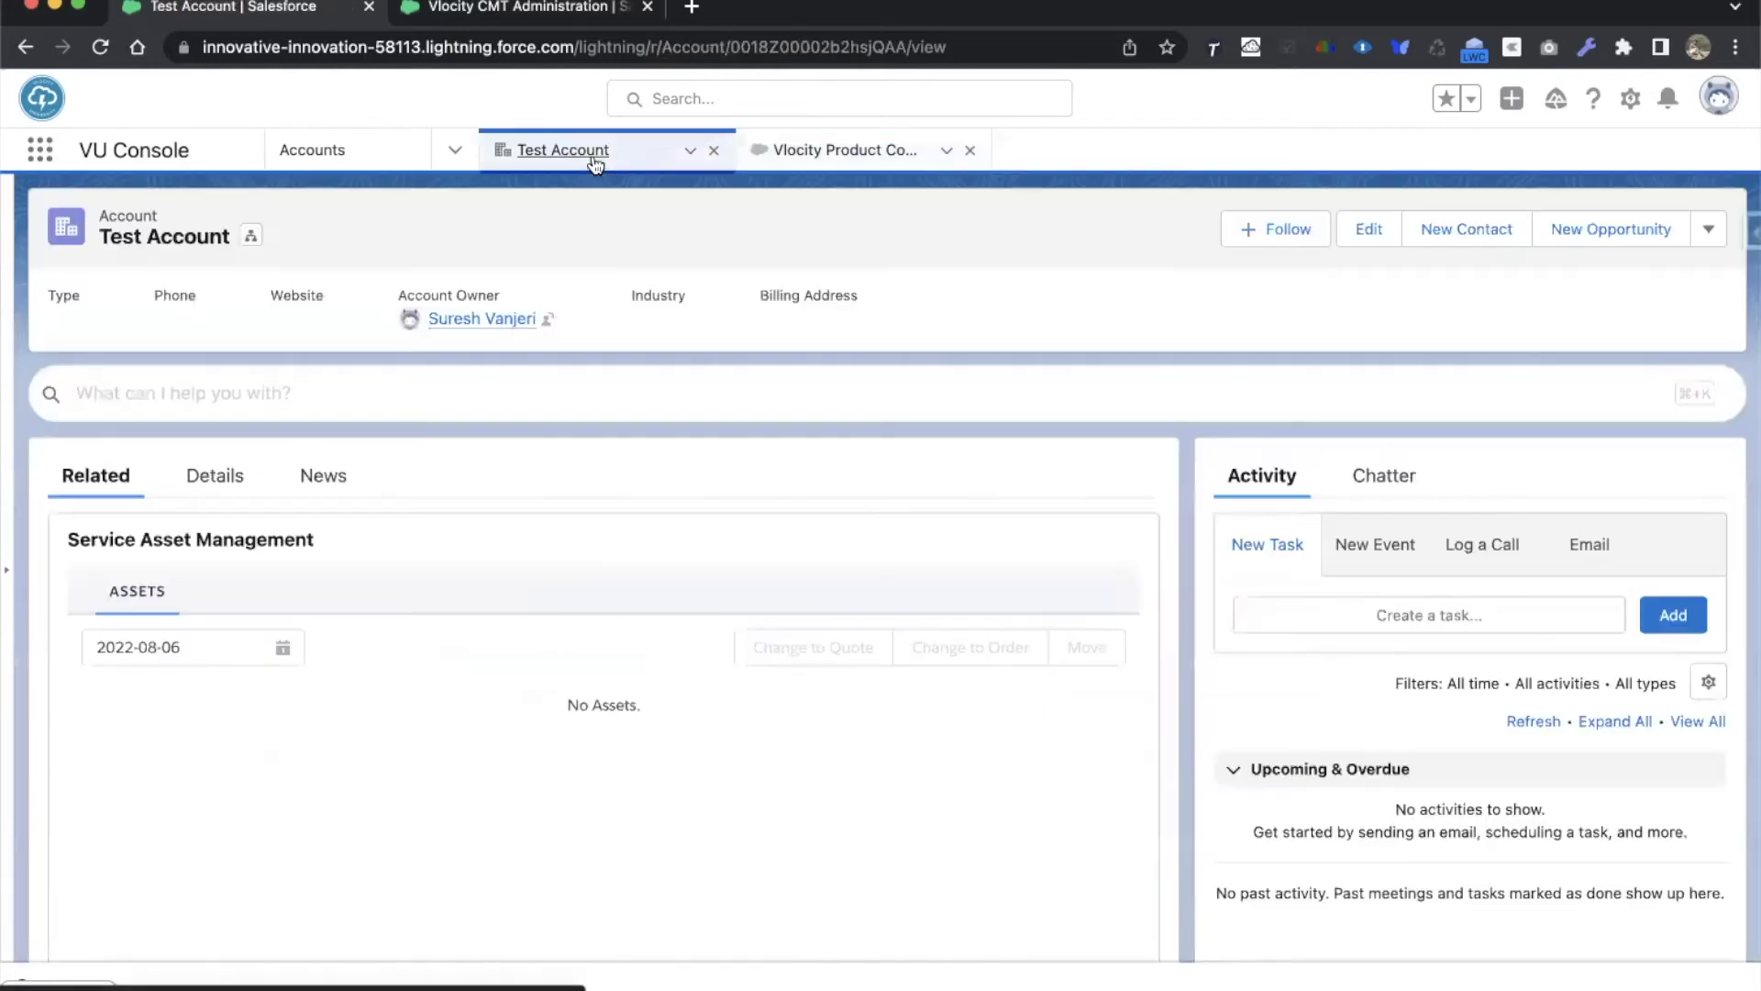
pyautogui.scroll(-10, 381, 668)
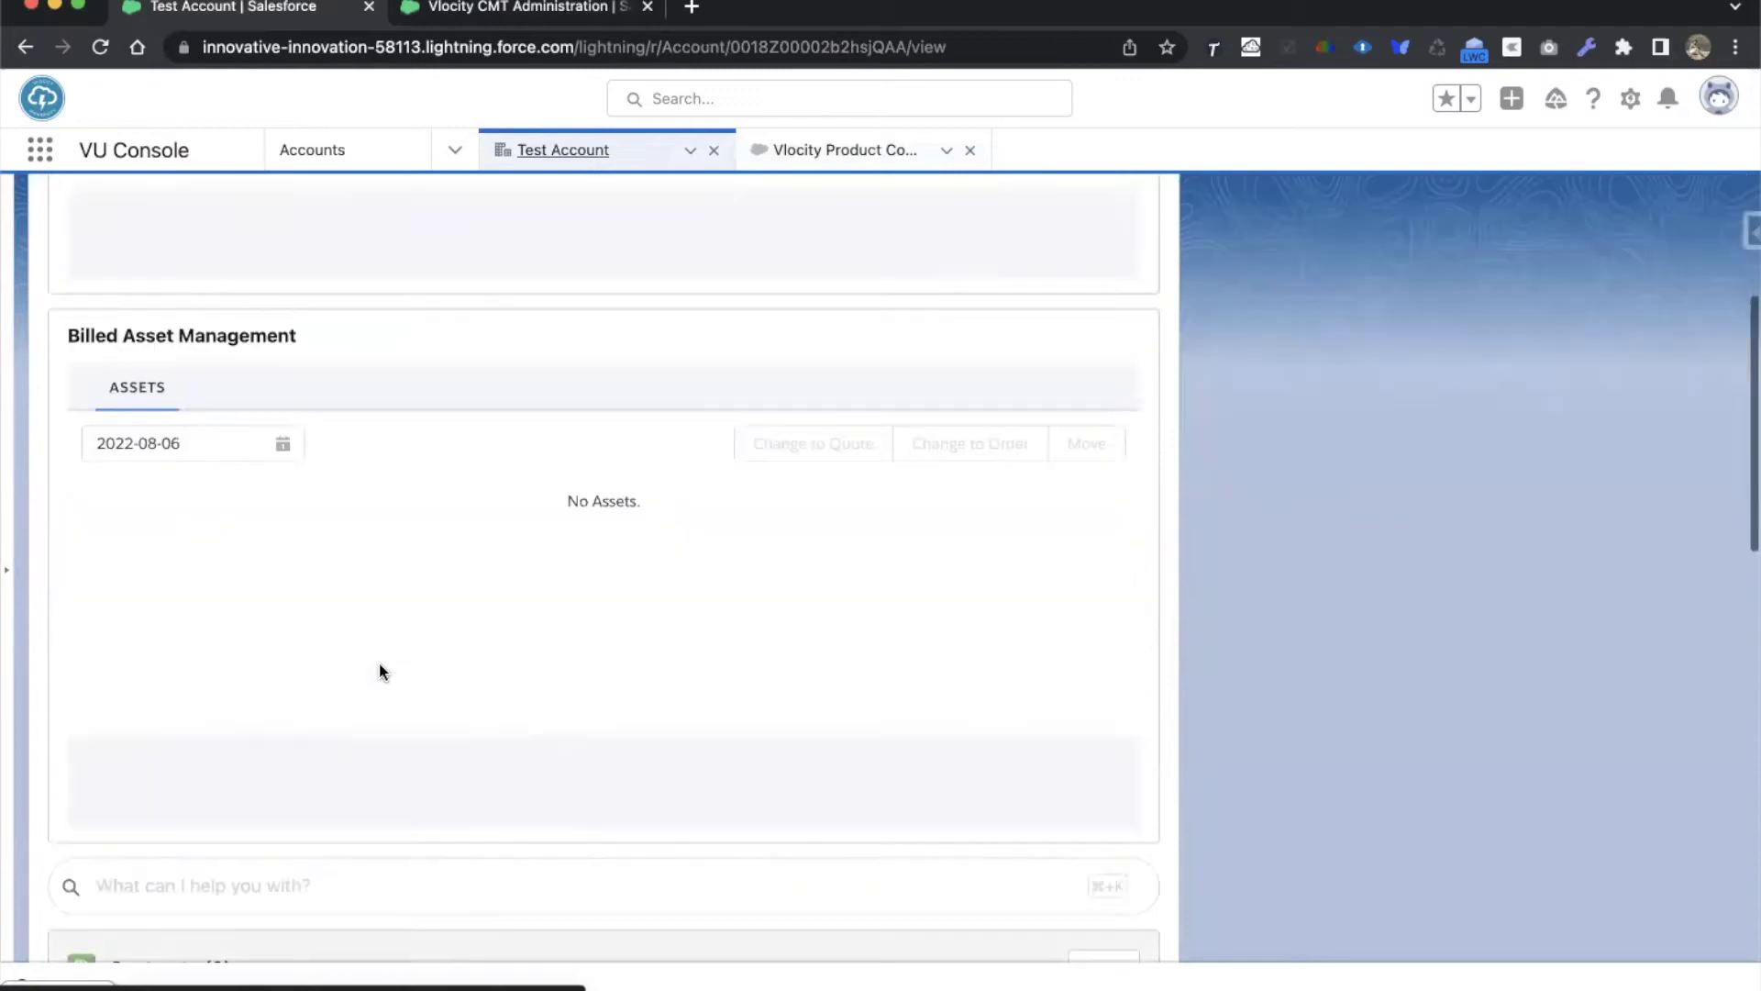
pyautogui.click(1100, 651)
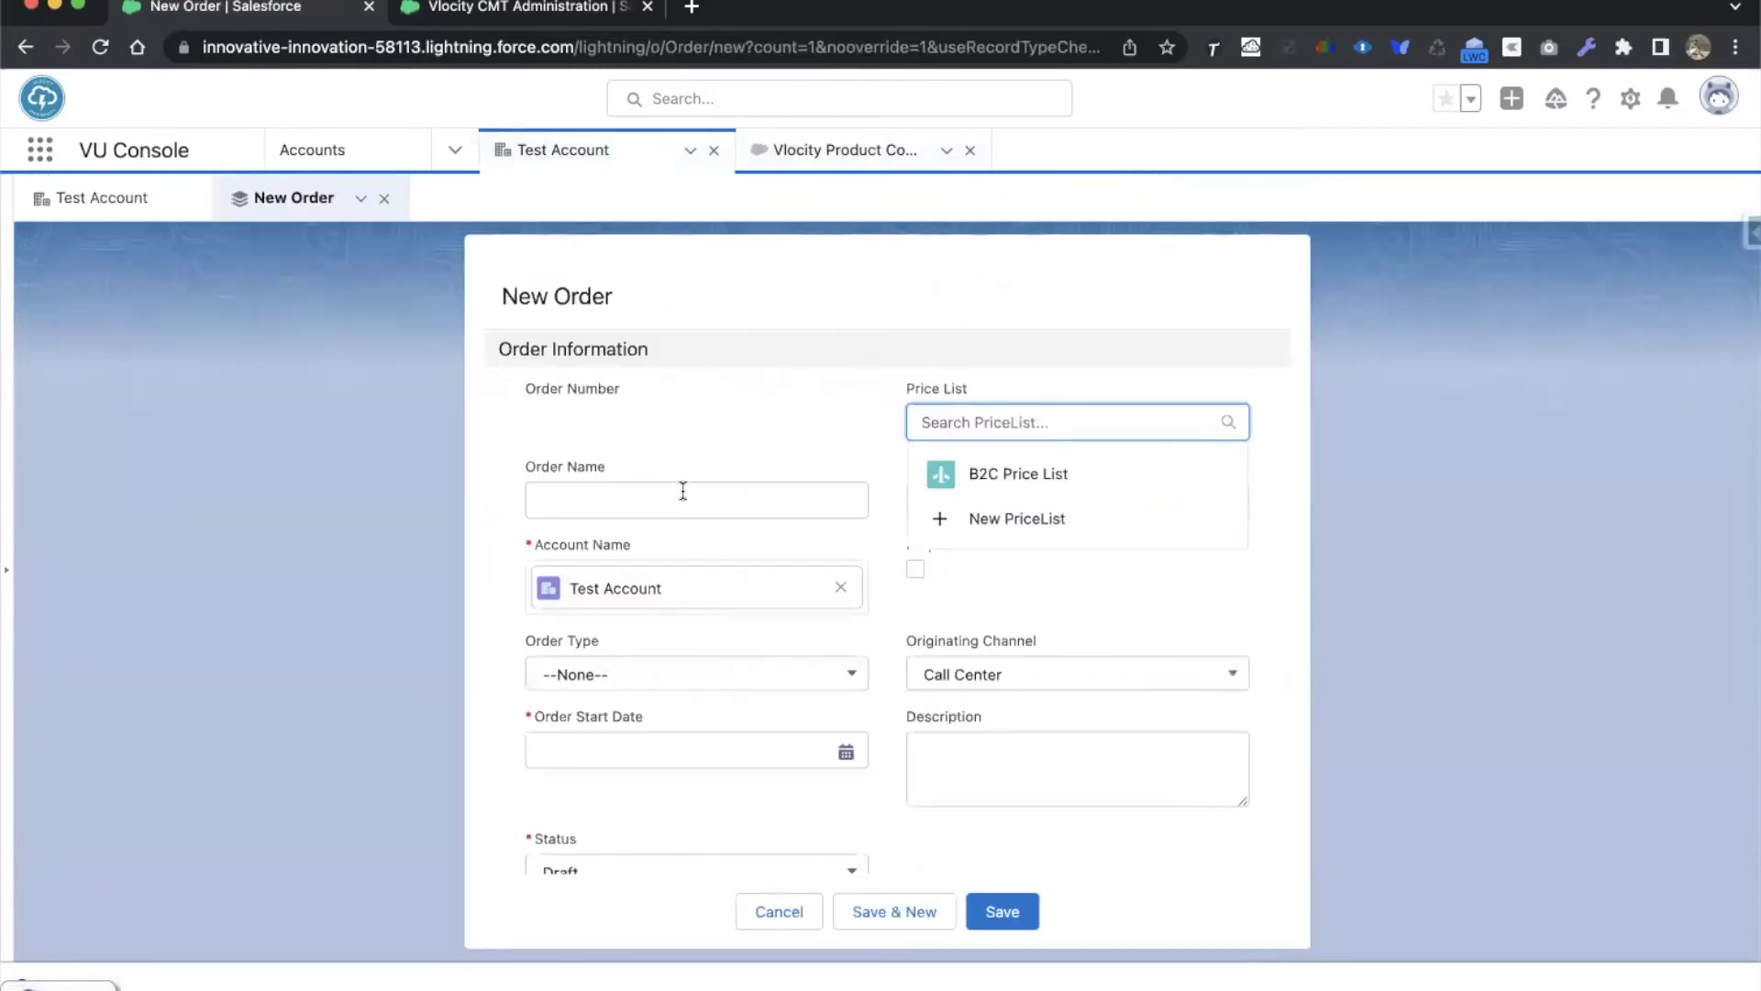
pyautogui.click(682, 492)
pyautogui.write('Ye')
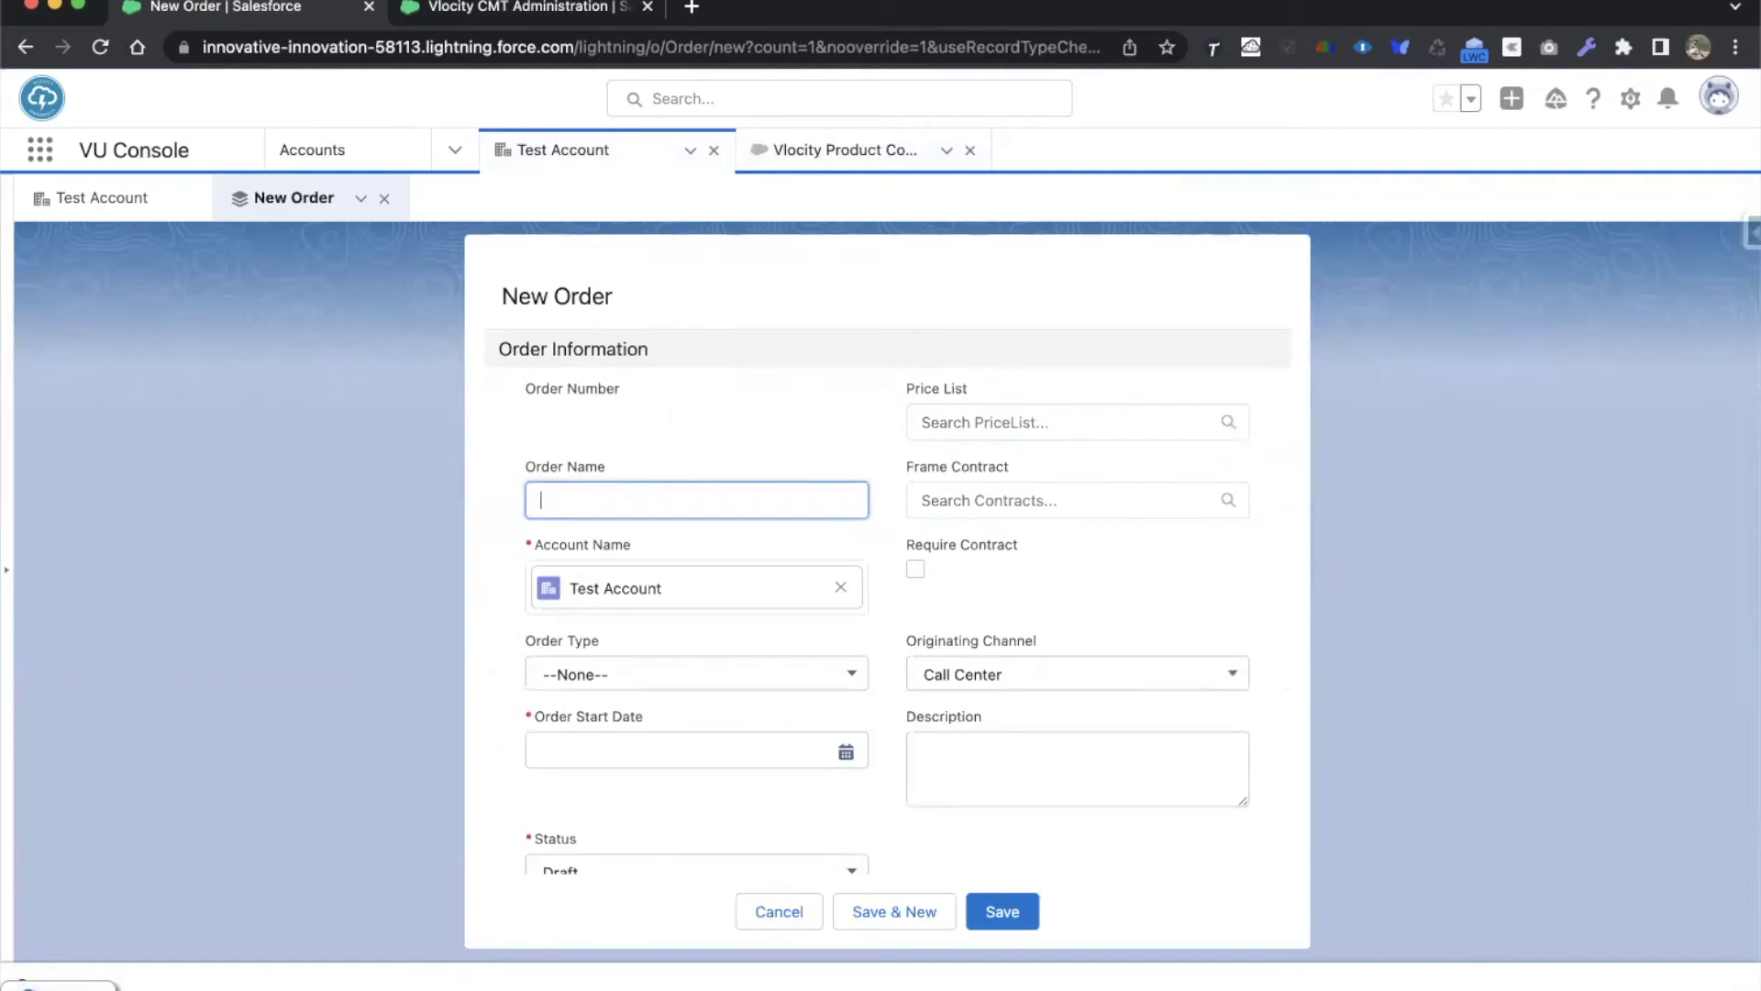
pyautogui.write('st Order with CLoud stor')
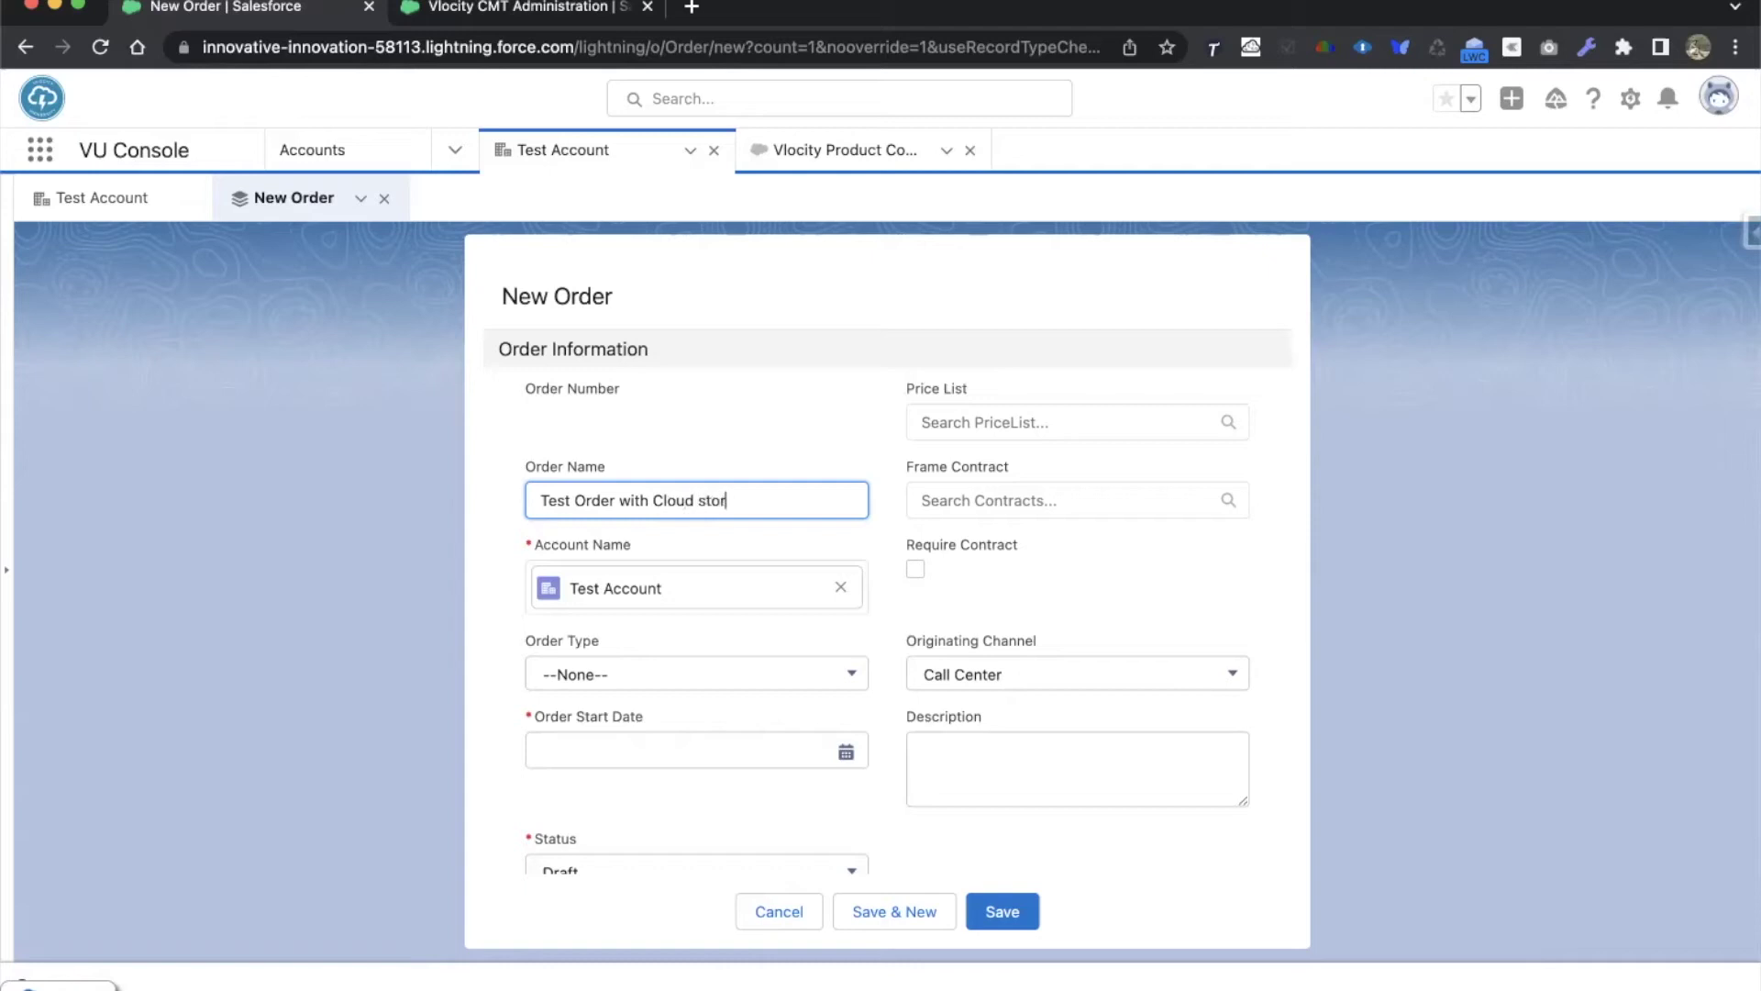
pyautogui.write('age')
pyautogui.click(669, 754)
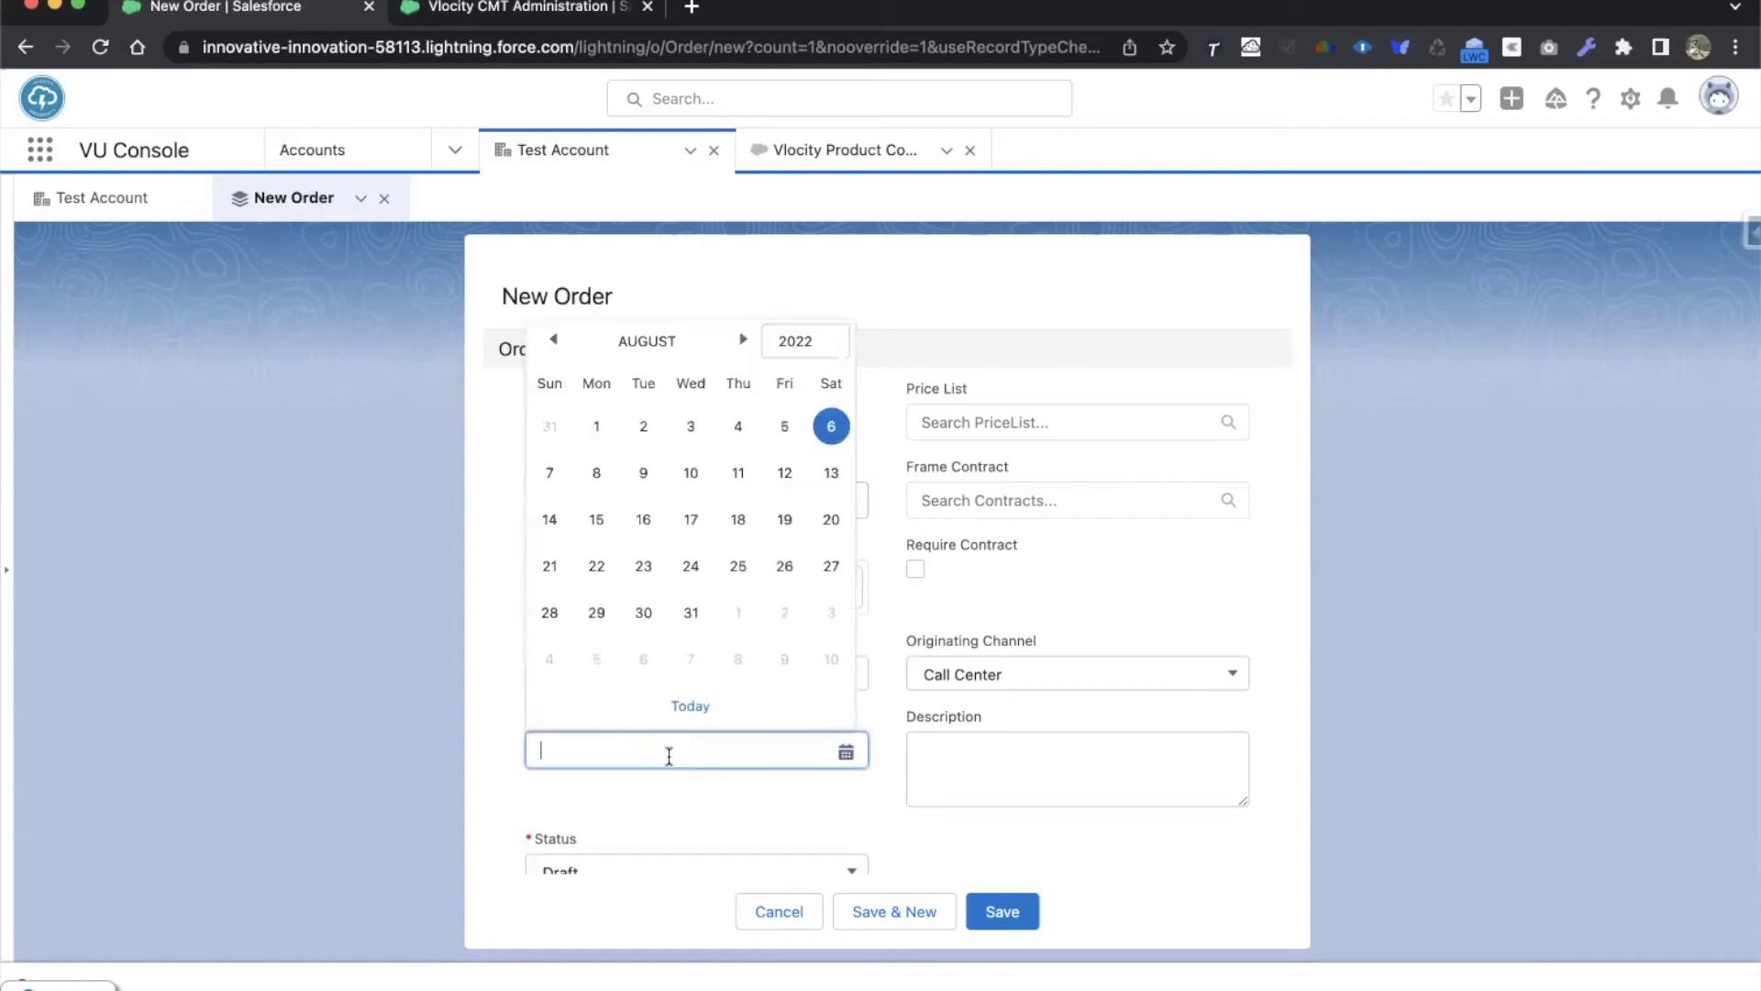
pyautogui.click(689, 719)
pyautogui.click(1069, 422)
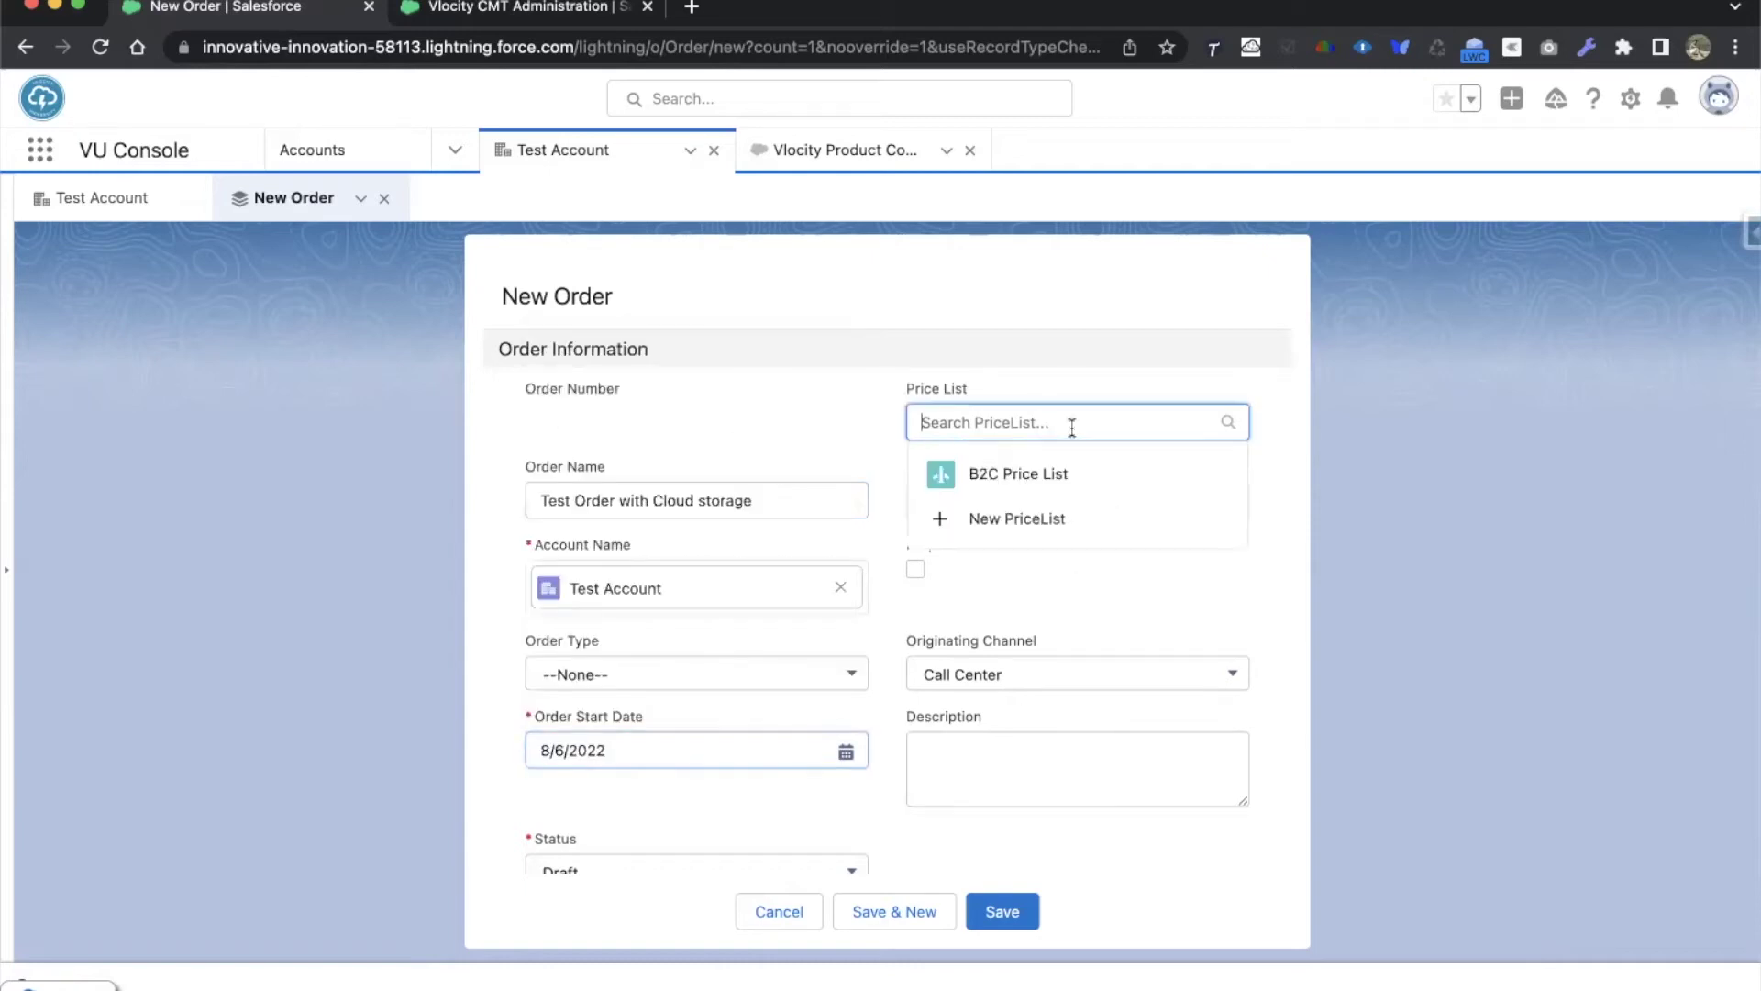
pyautogui.click(1054, 472)
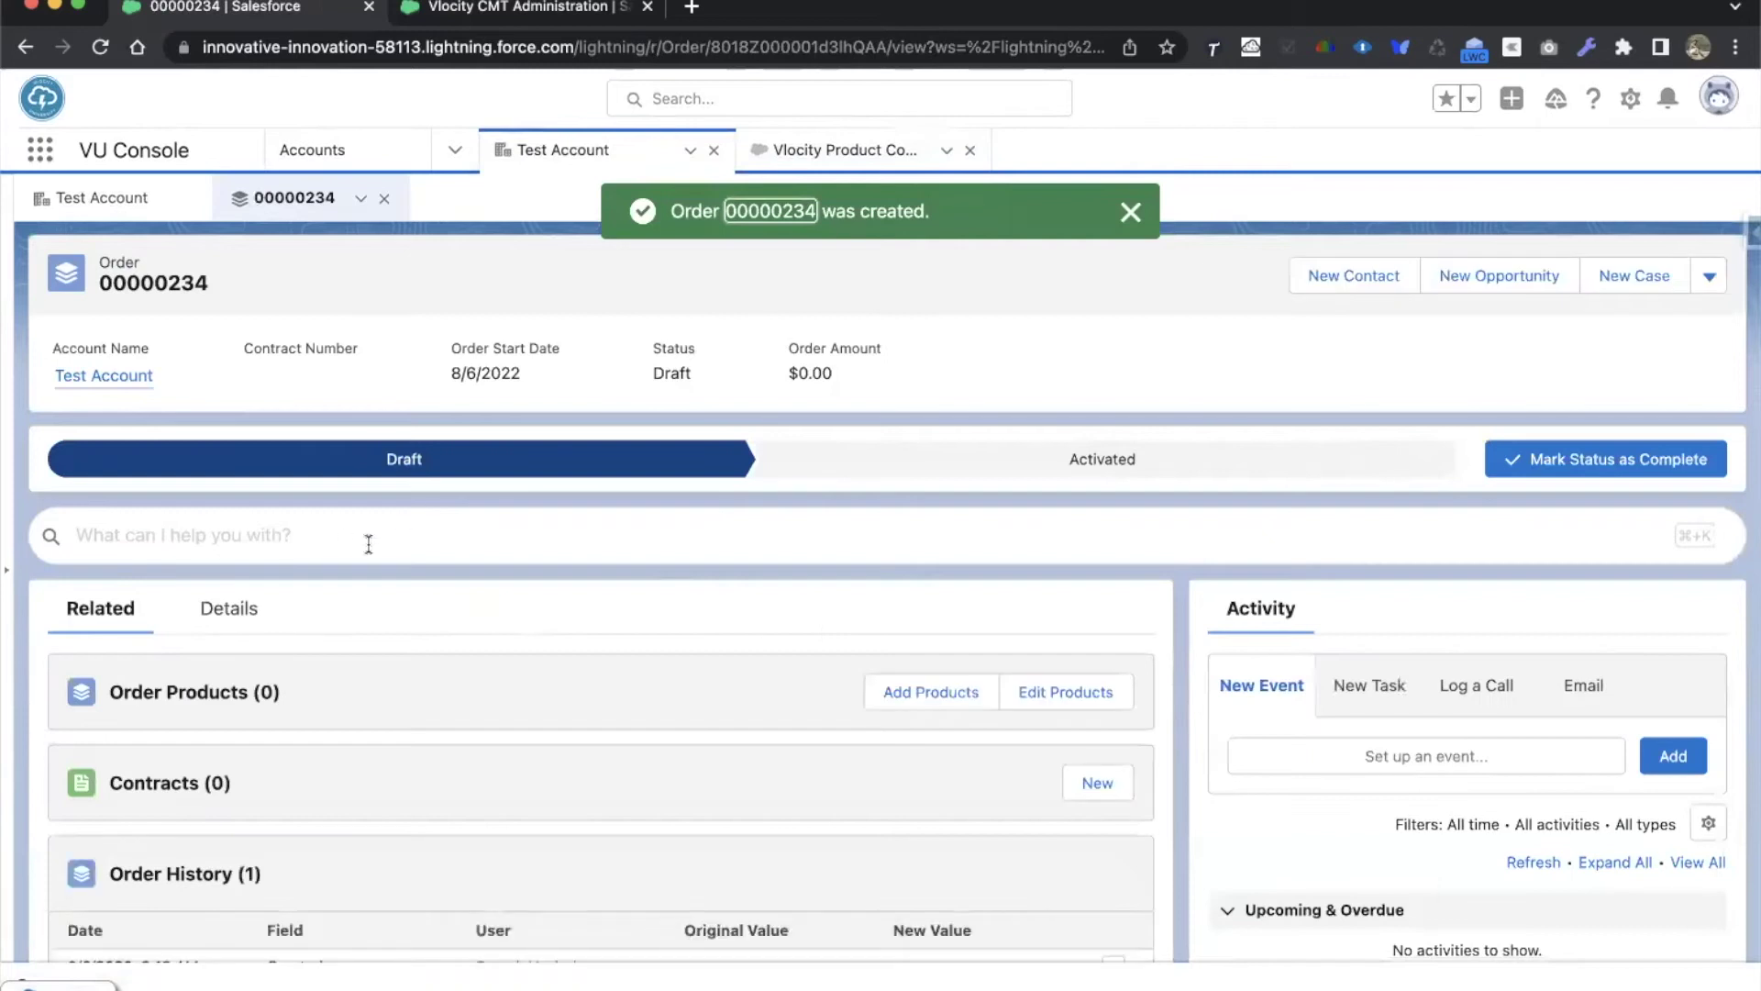
# Configure the order and add the Holiday Offer Bundle, found by searching 'holiday', to the cart.
pyautogui.click(343, 537)
pyautogui.click(209, 588)
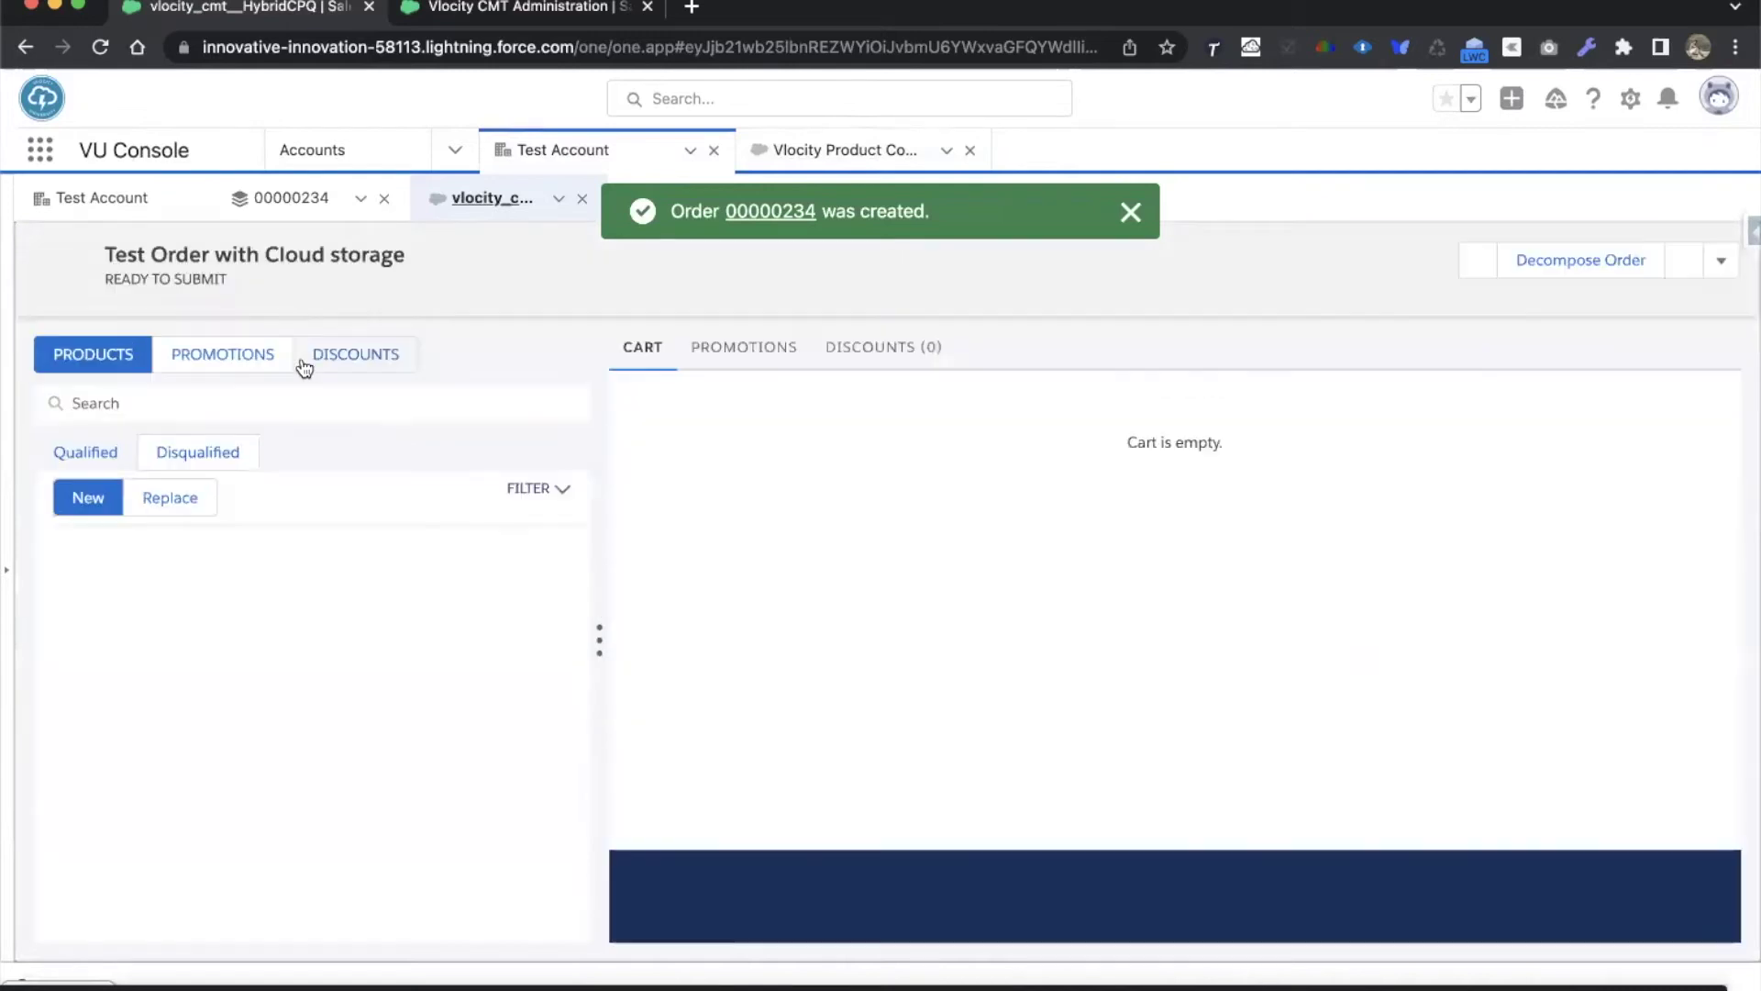
pyautogui.click(256, 392)
pyautogui.write('holid')
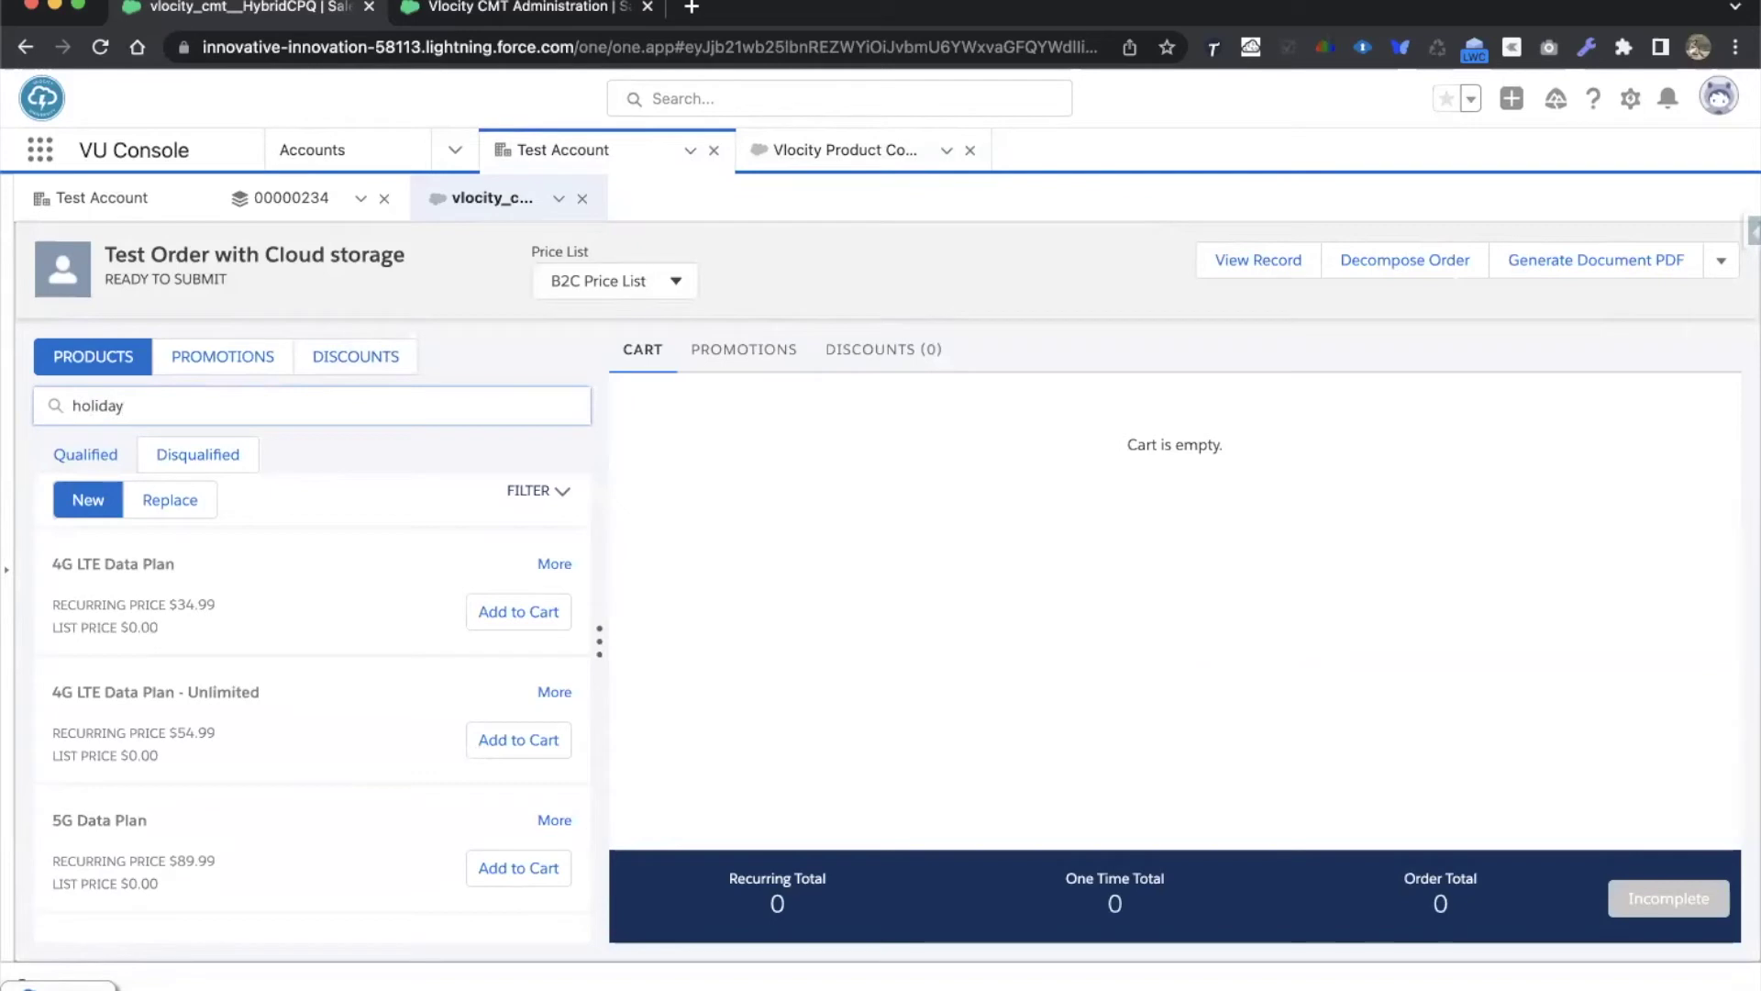
pyautogui.write('ay')
pyautogui.press('Return')
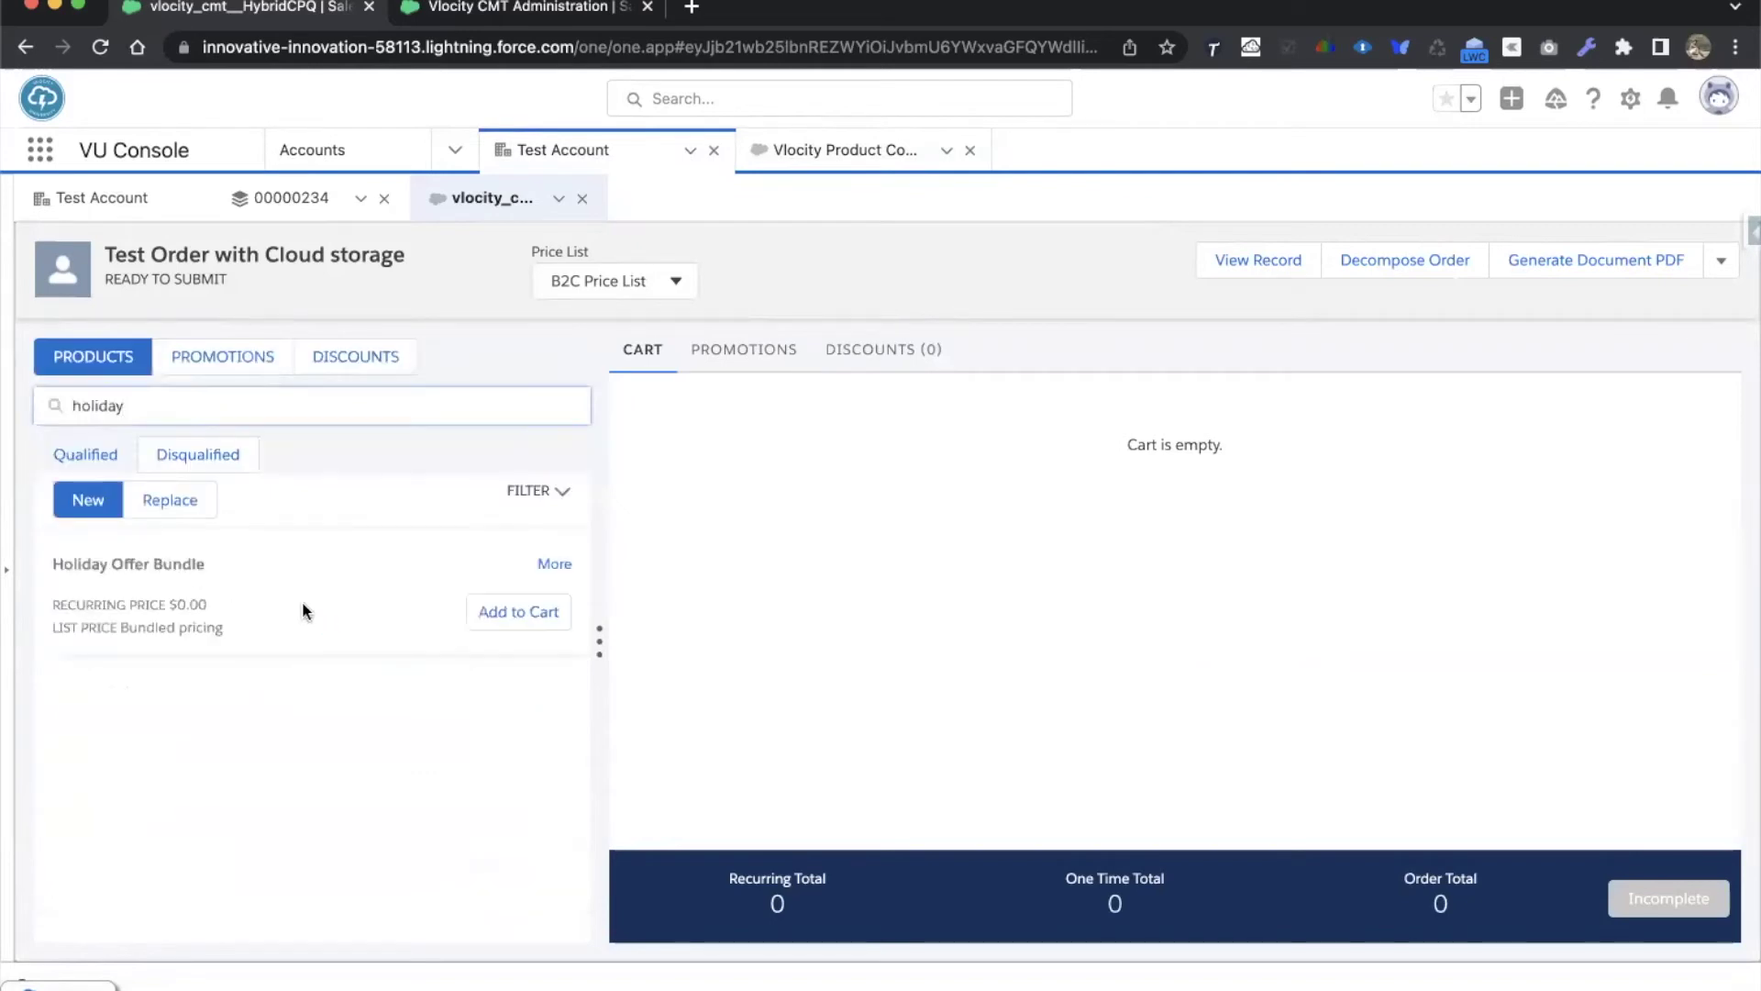
pyautogui.click(519, 616)
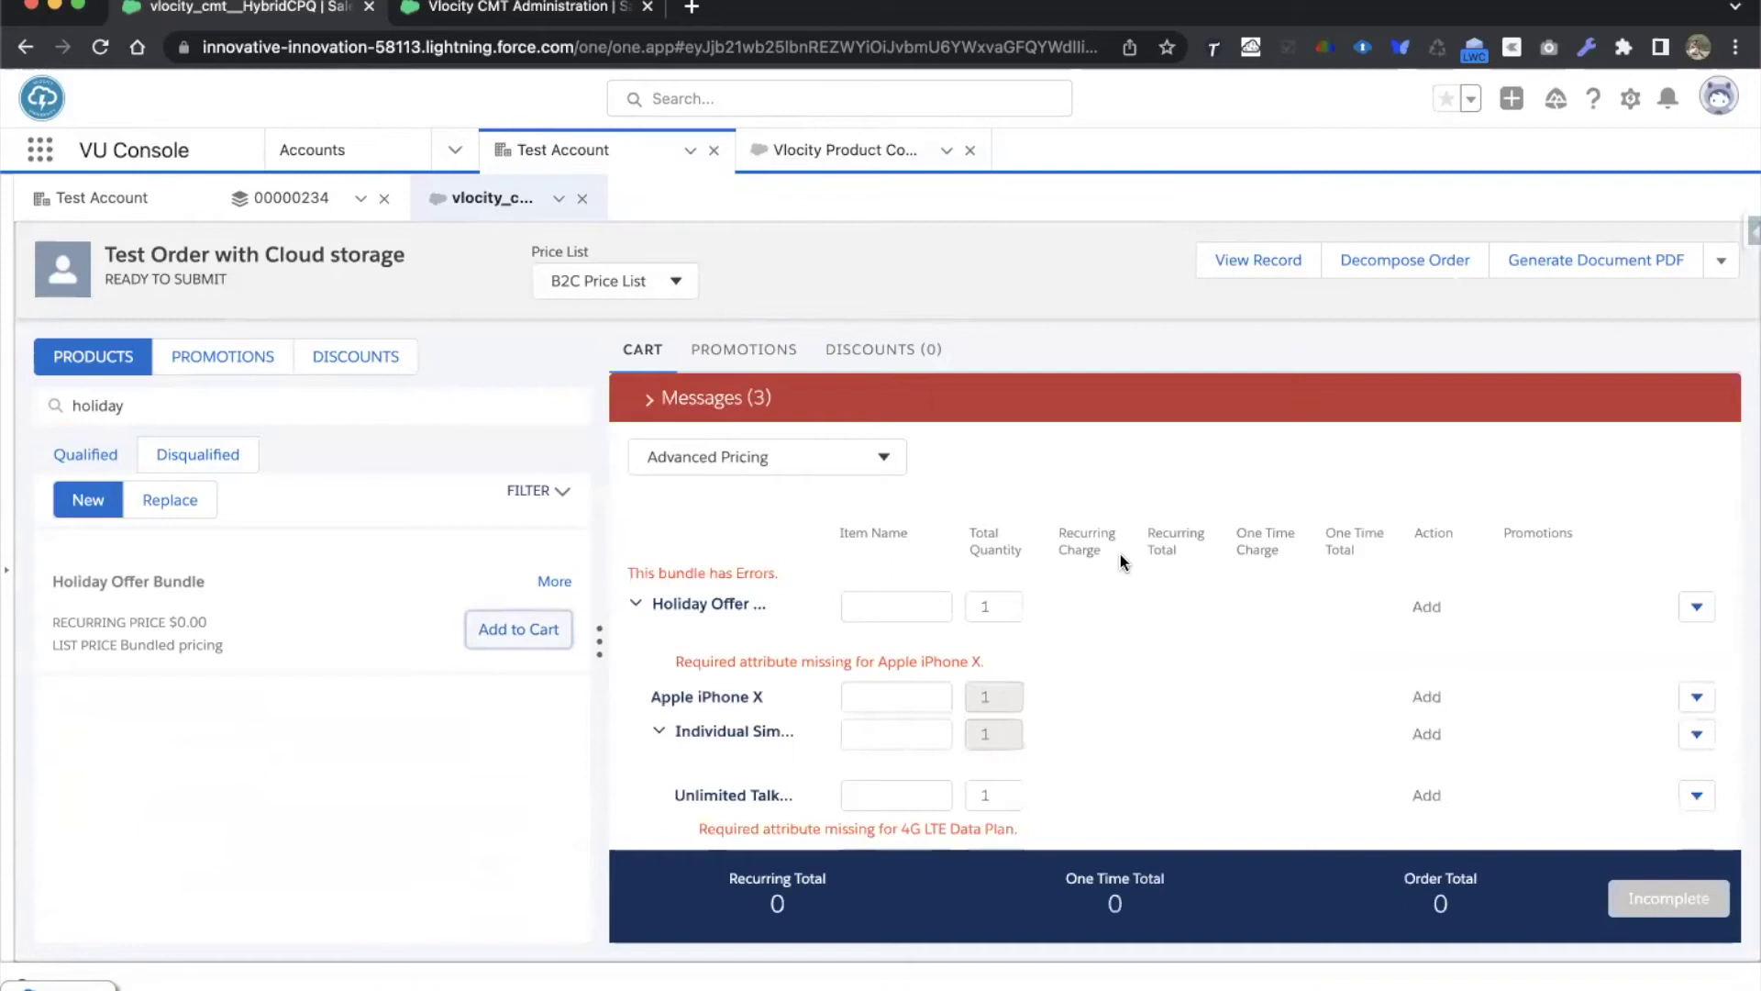
pyautogui.scroll(-4, 1119, 554)
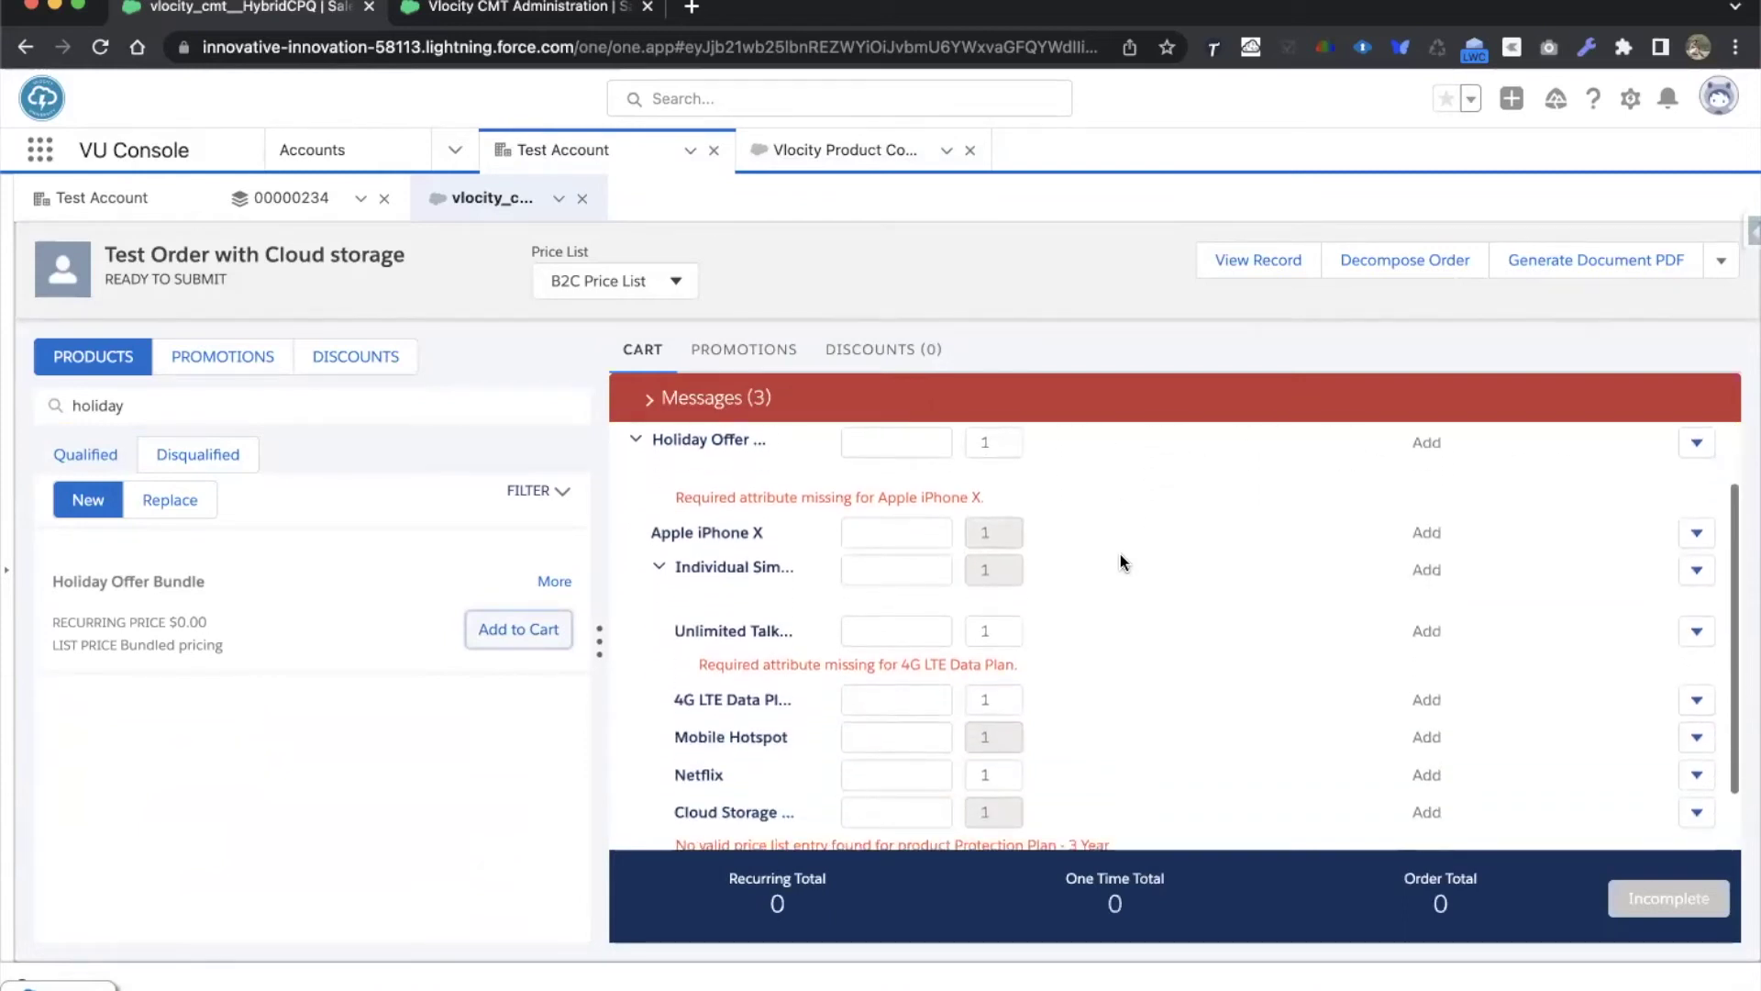
pyautogui.scroll(2, 1120, 554)
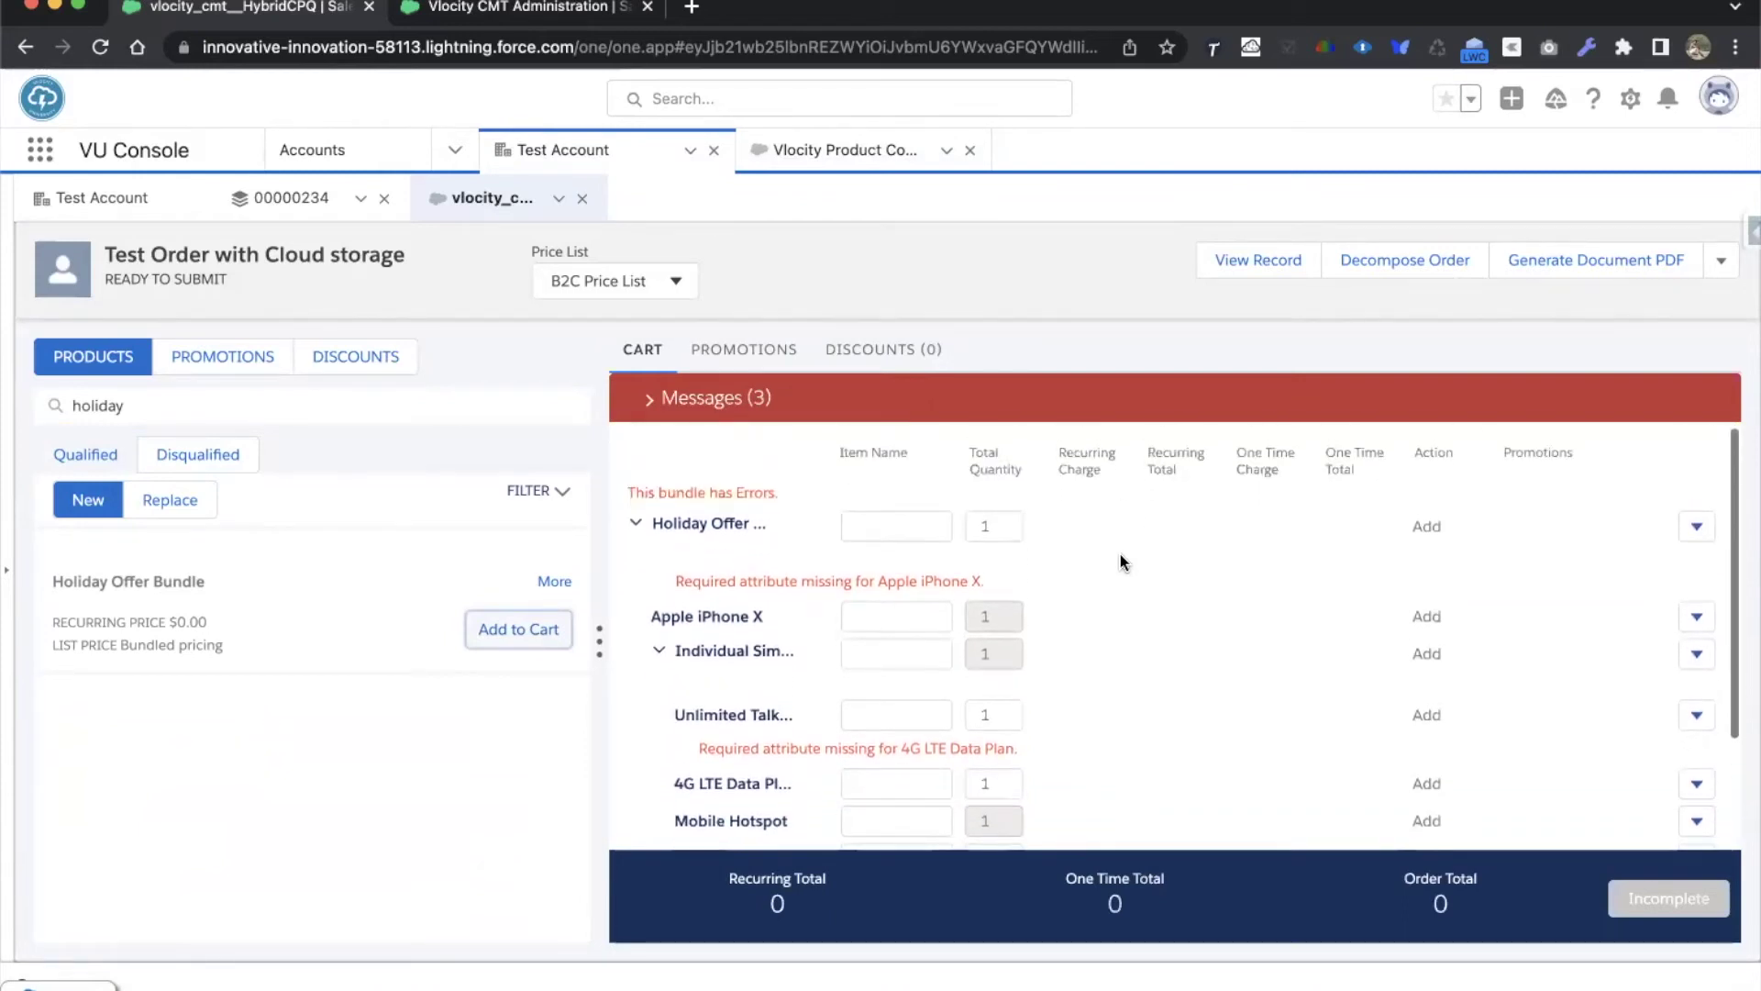
# Collapse the product list, confirm Cloud Storage - 1 TB in the cart, and return to the console.
pyautogui.click(599, 644)
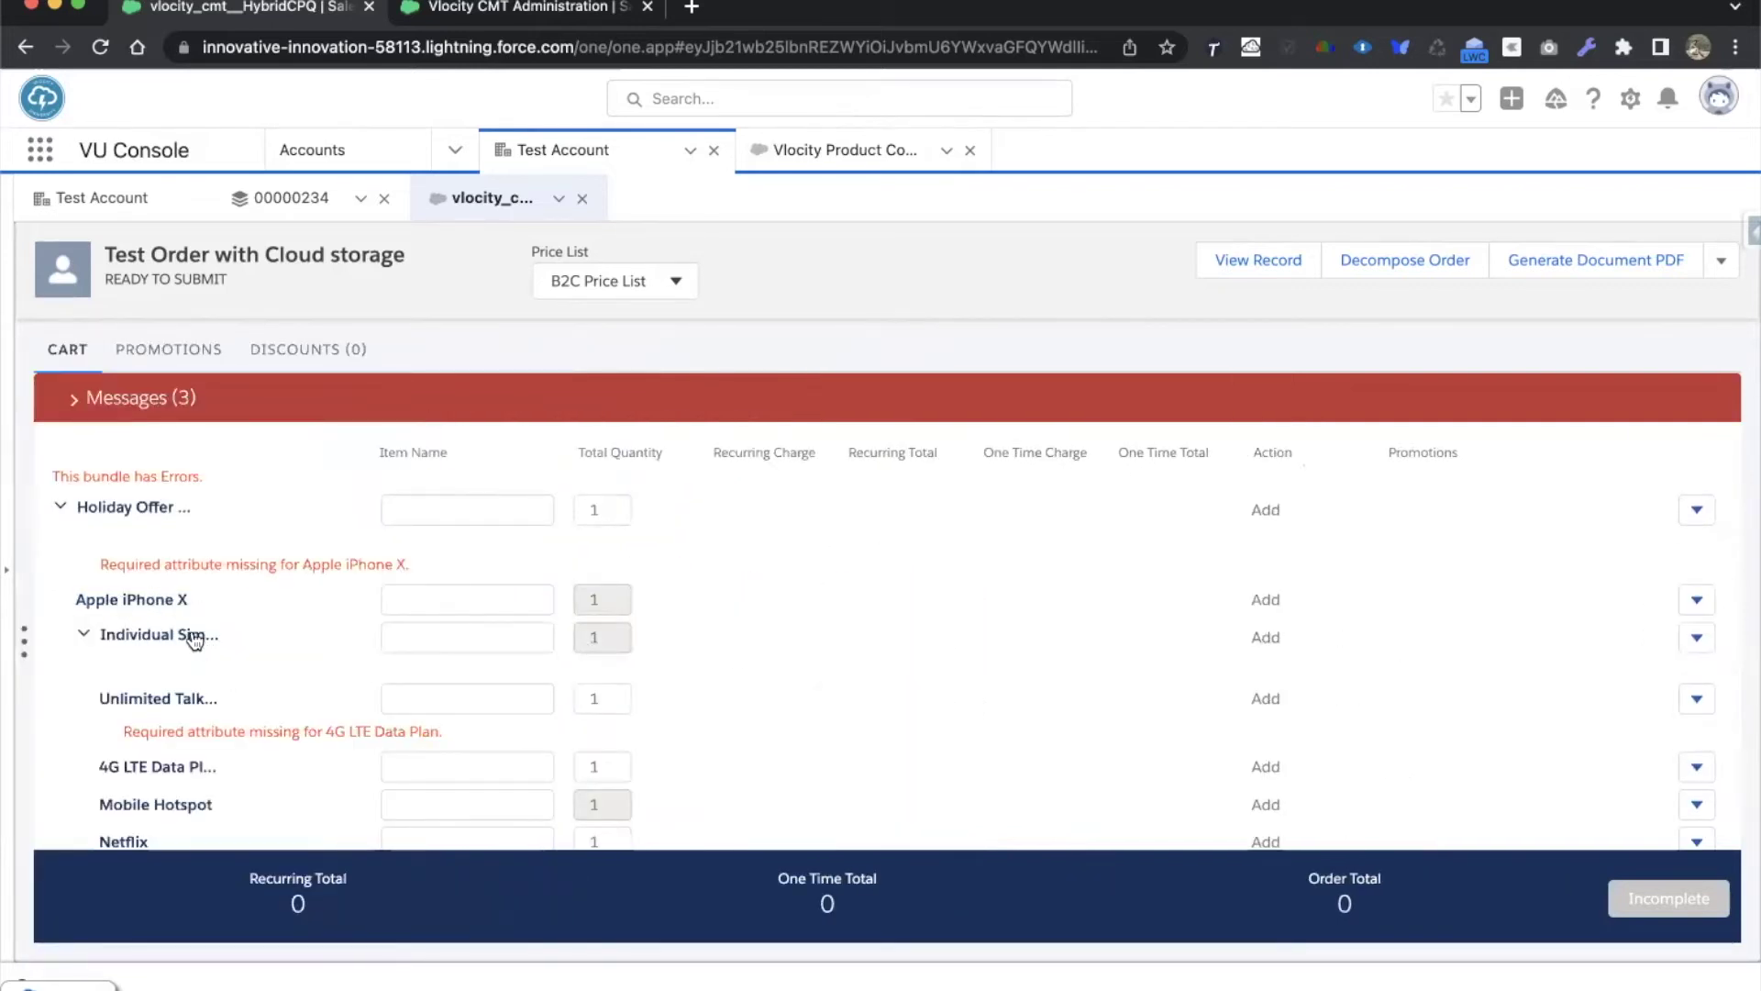
pyautogui.scroll(-1, 194, 640)
pyautogui.scroll(-3, 195, 640)
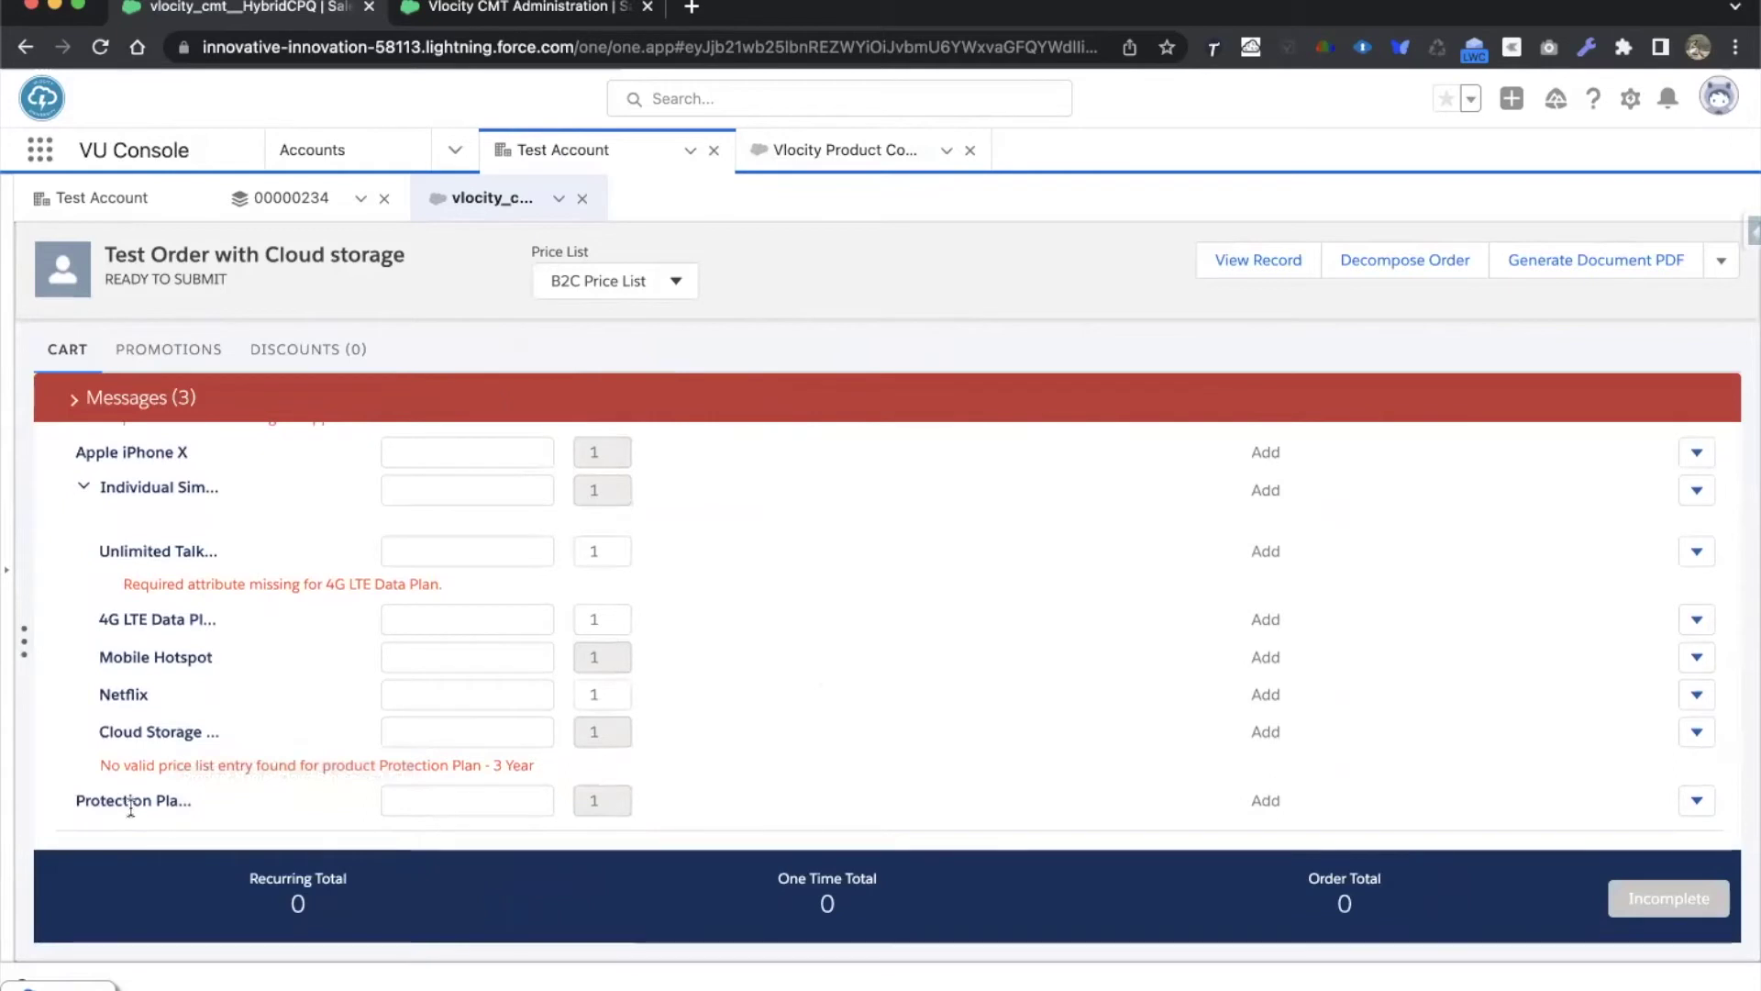
pyautogui.scroll(3, 206, 634)
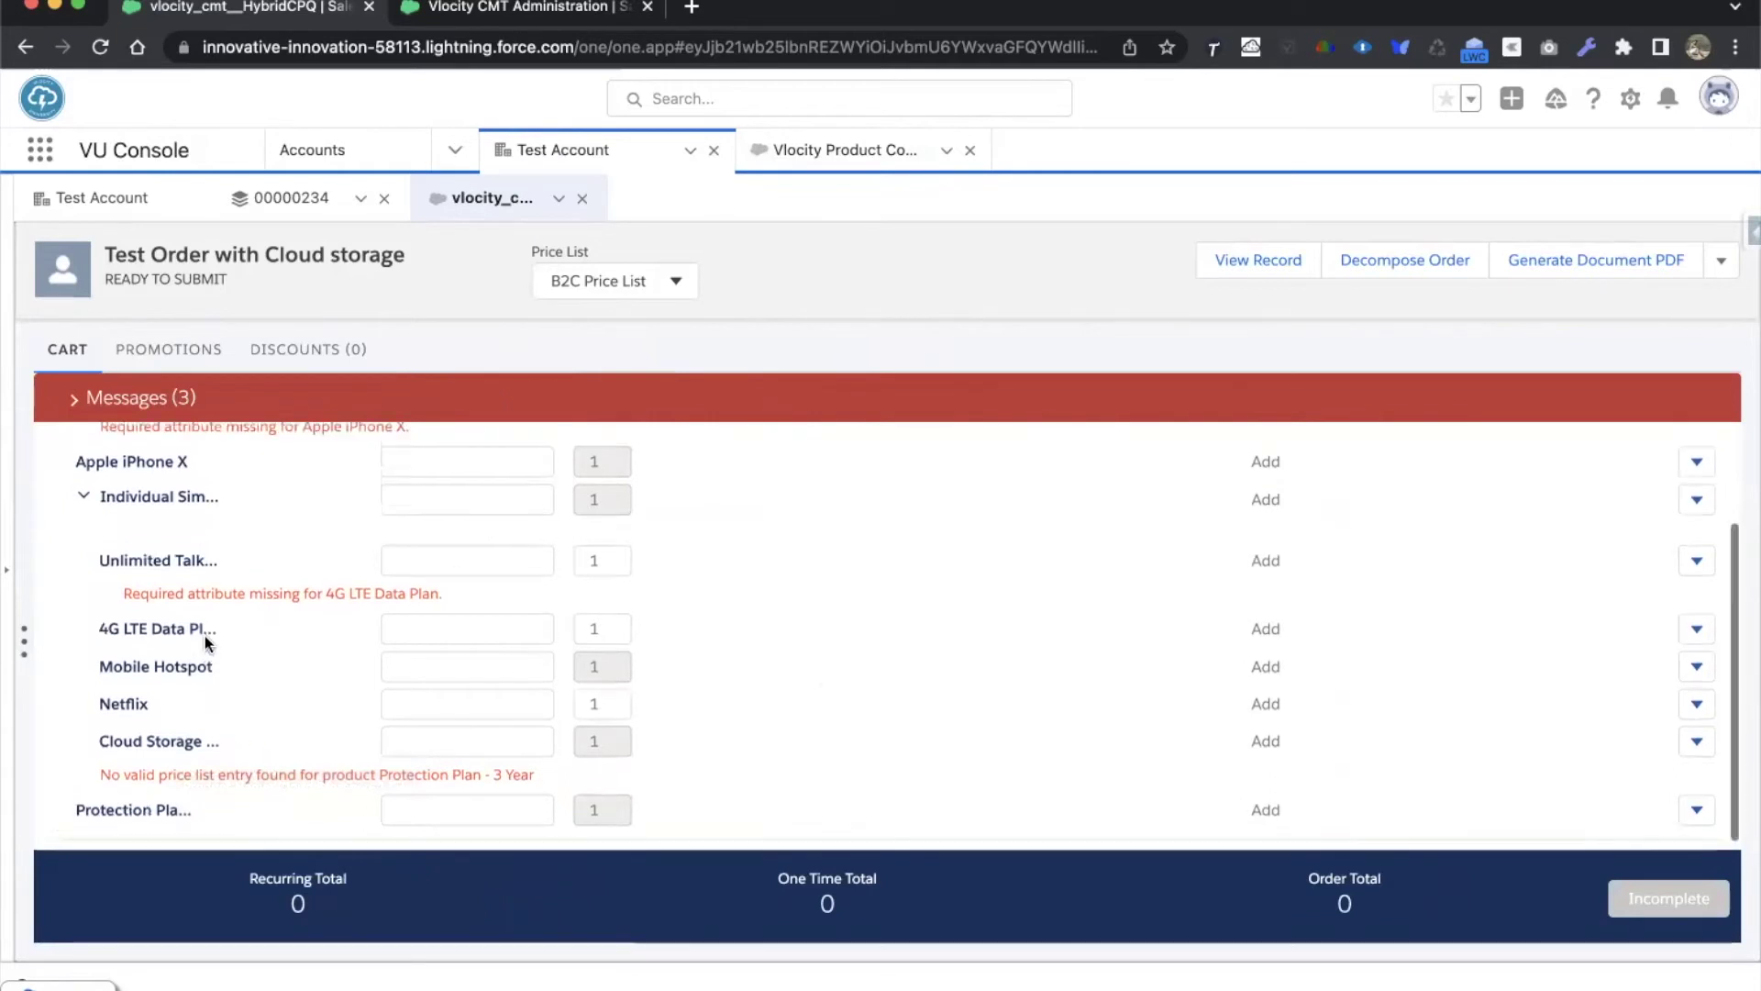
pyautogui.scroll(-3, 205, 634)
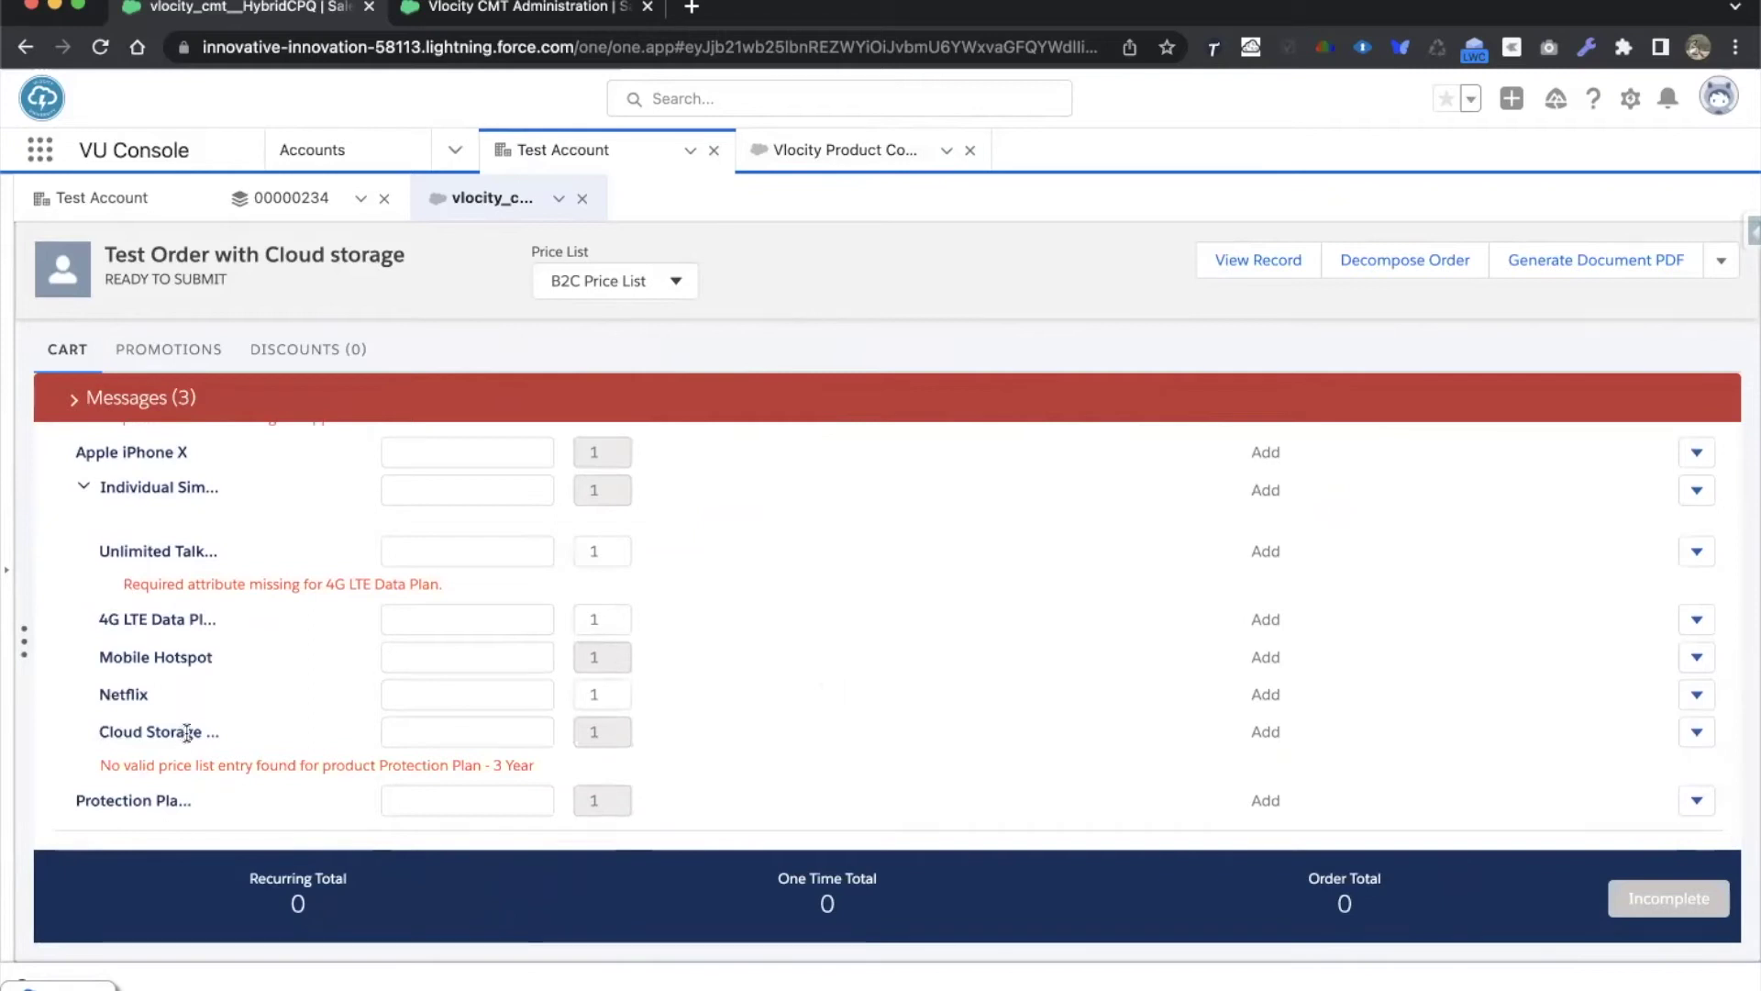
pyautogui.moveTo(182, 736)
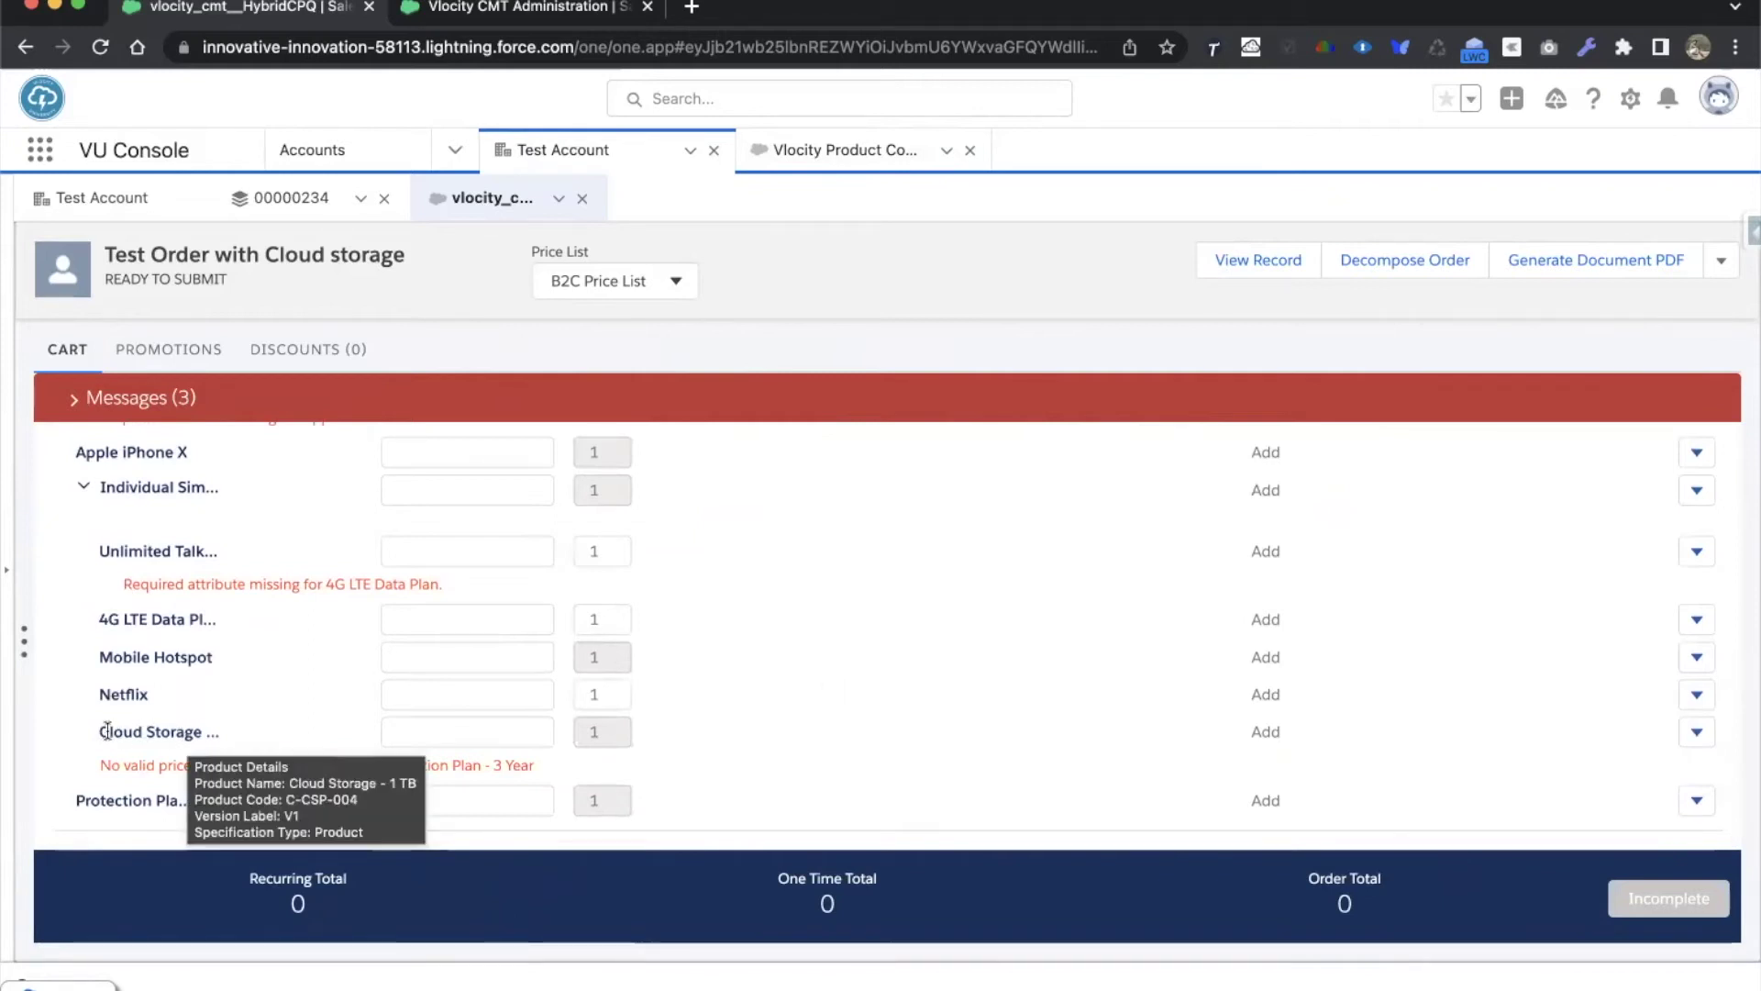
pyautogui.scroll(5, 229, 728)
pyautogui.scroll(1, 229, 729)
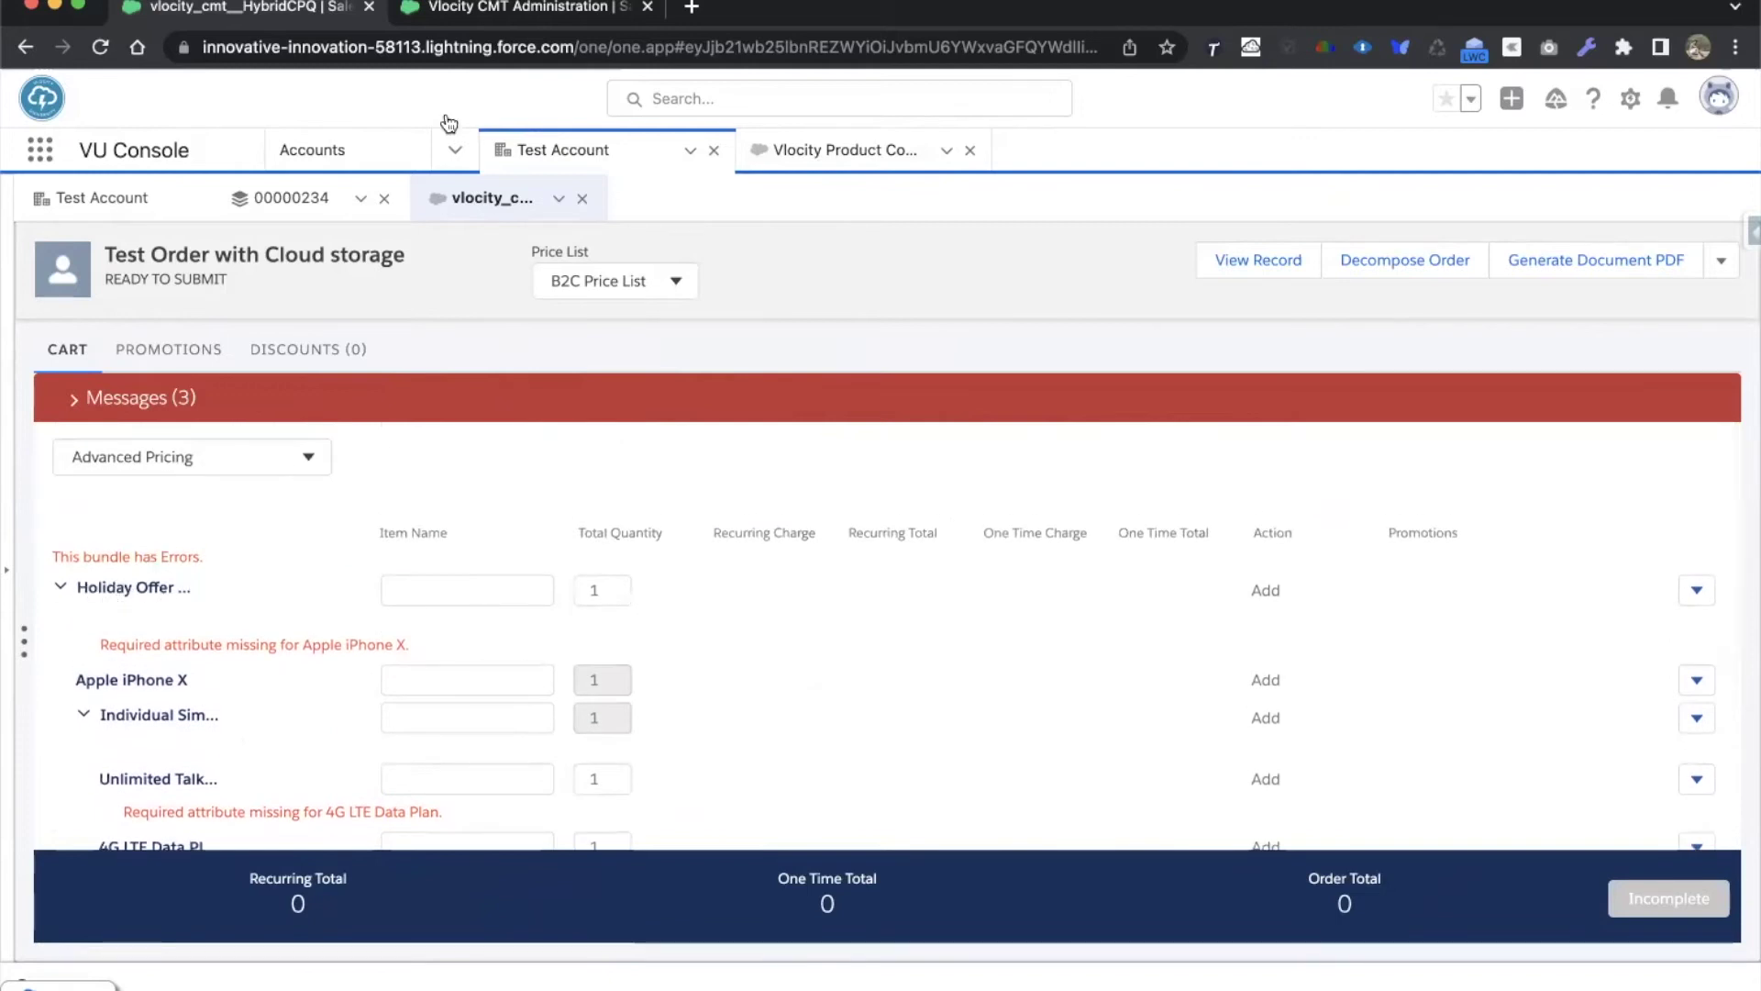
pyautogui.click(856, 162)
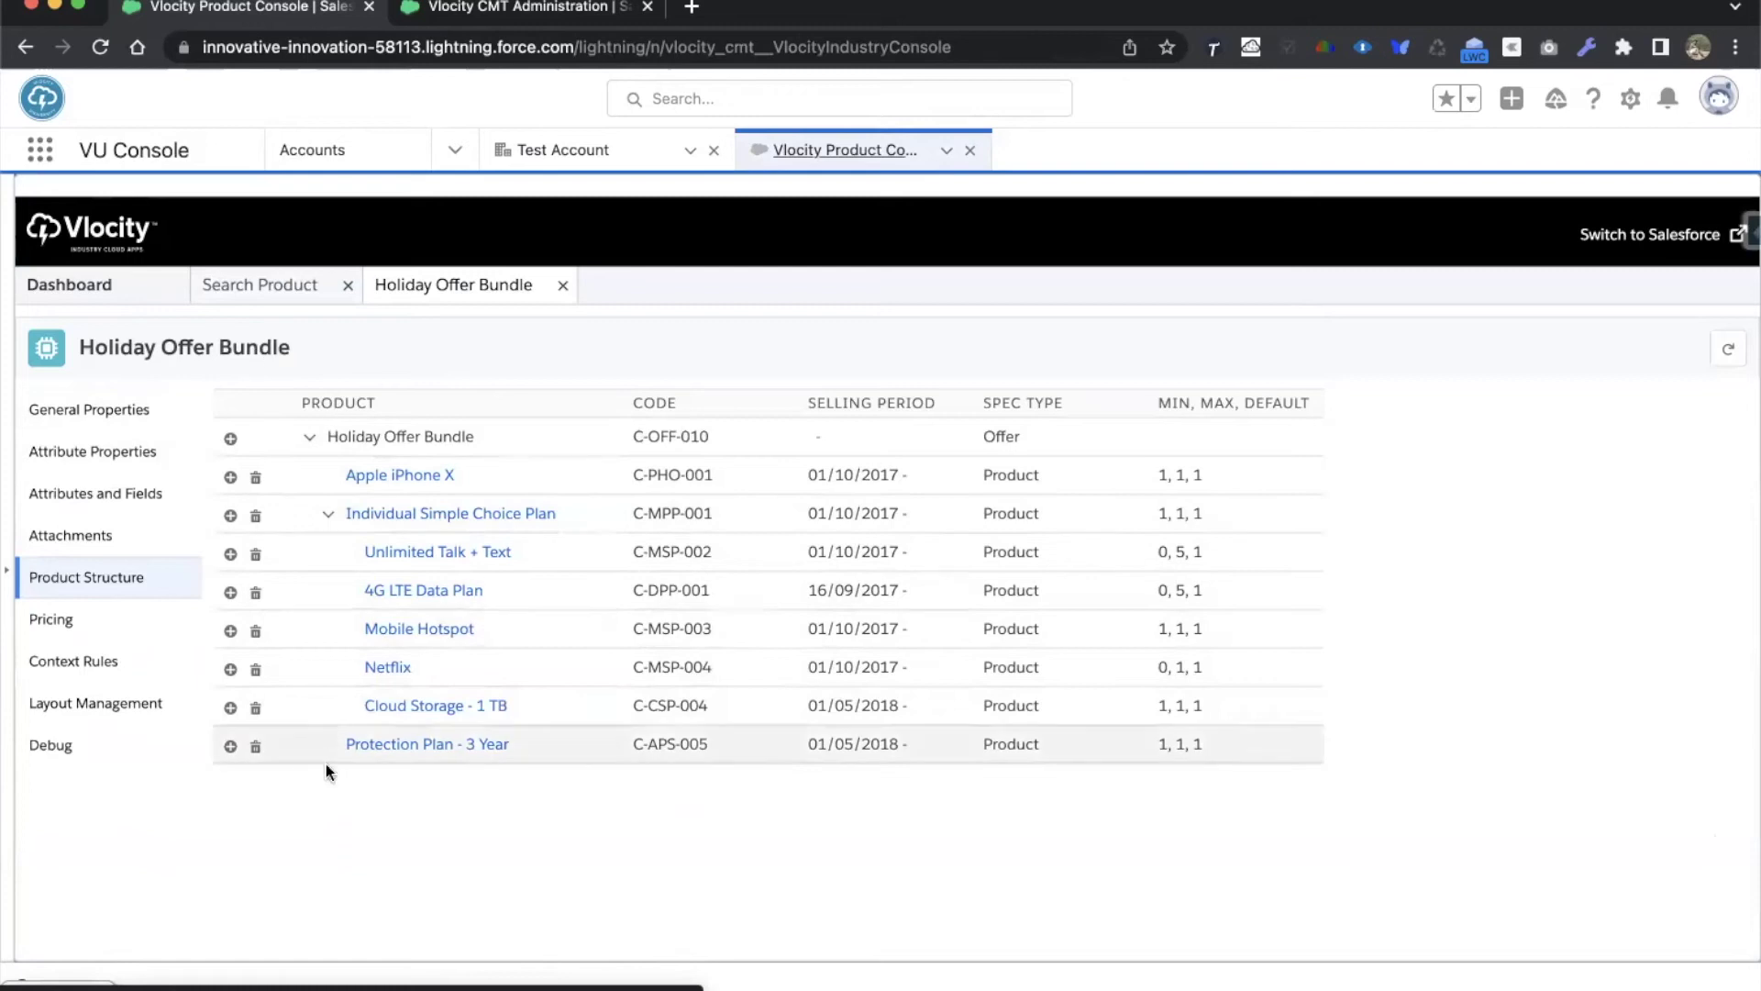
# Exclude Cloud Storage - 1 TB from the bundle using Override Mode.
pyautogui.click(346, 721)
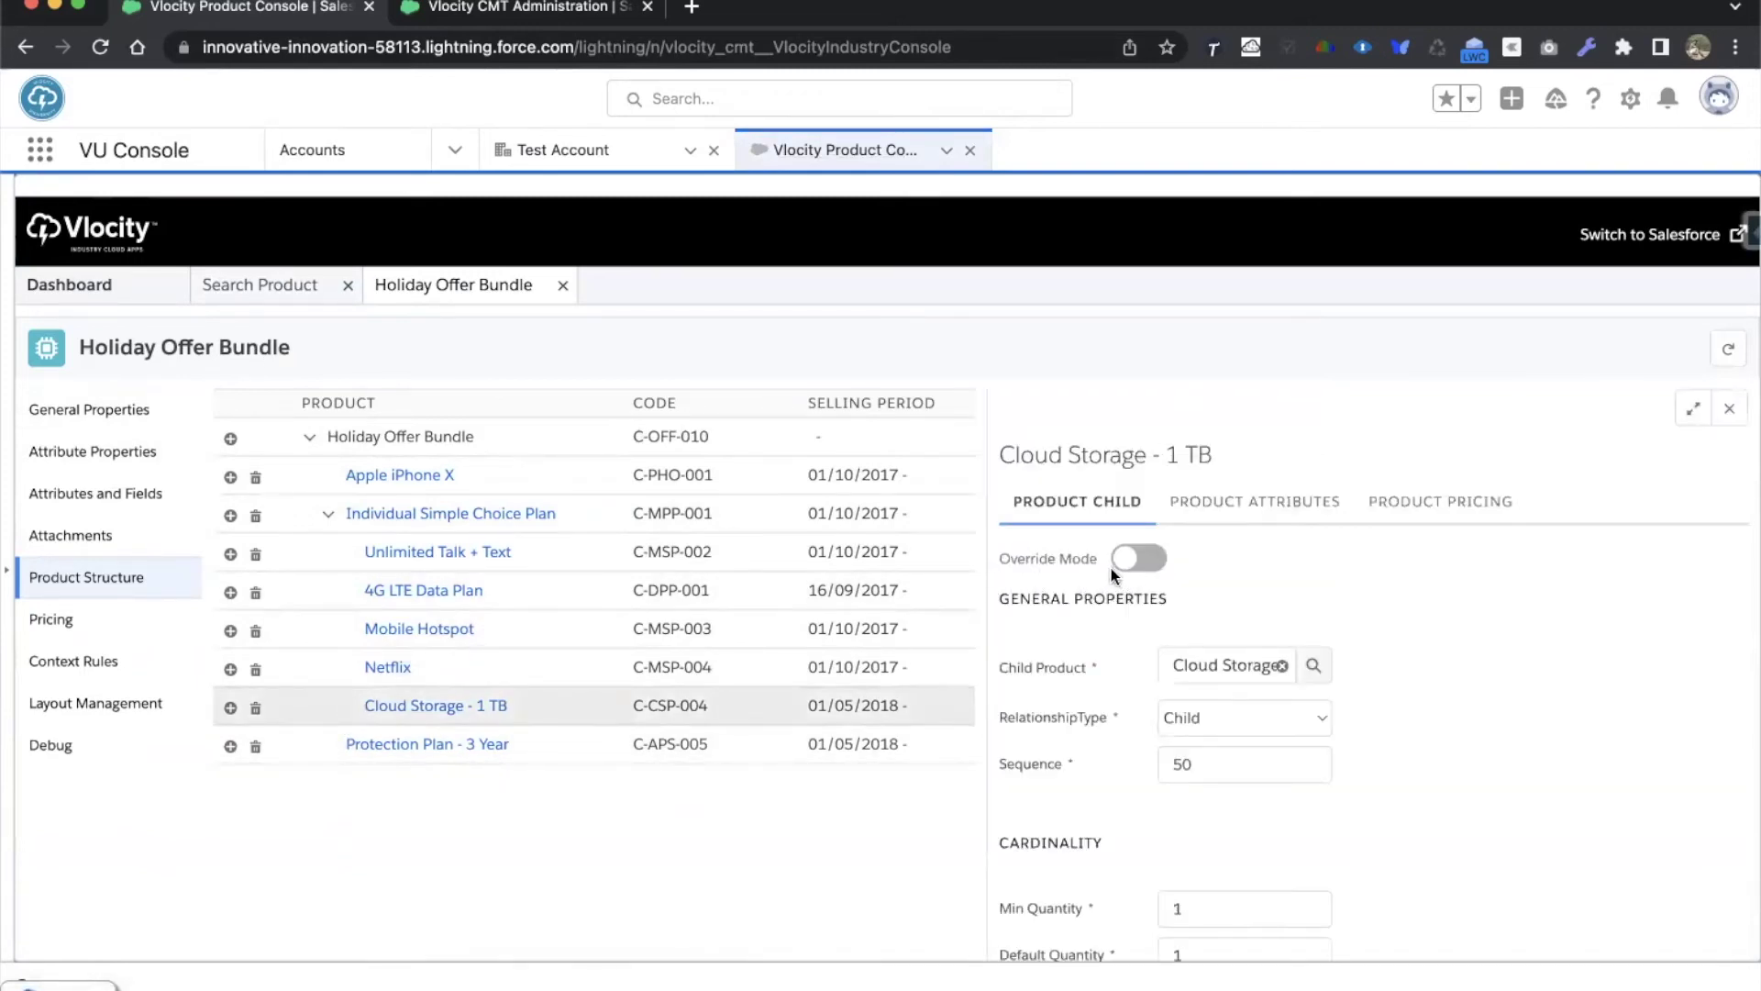
pyautogui.click(1158, 561)
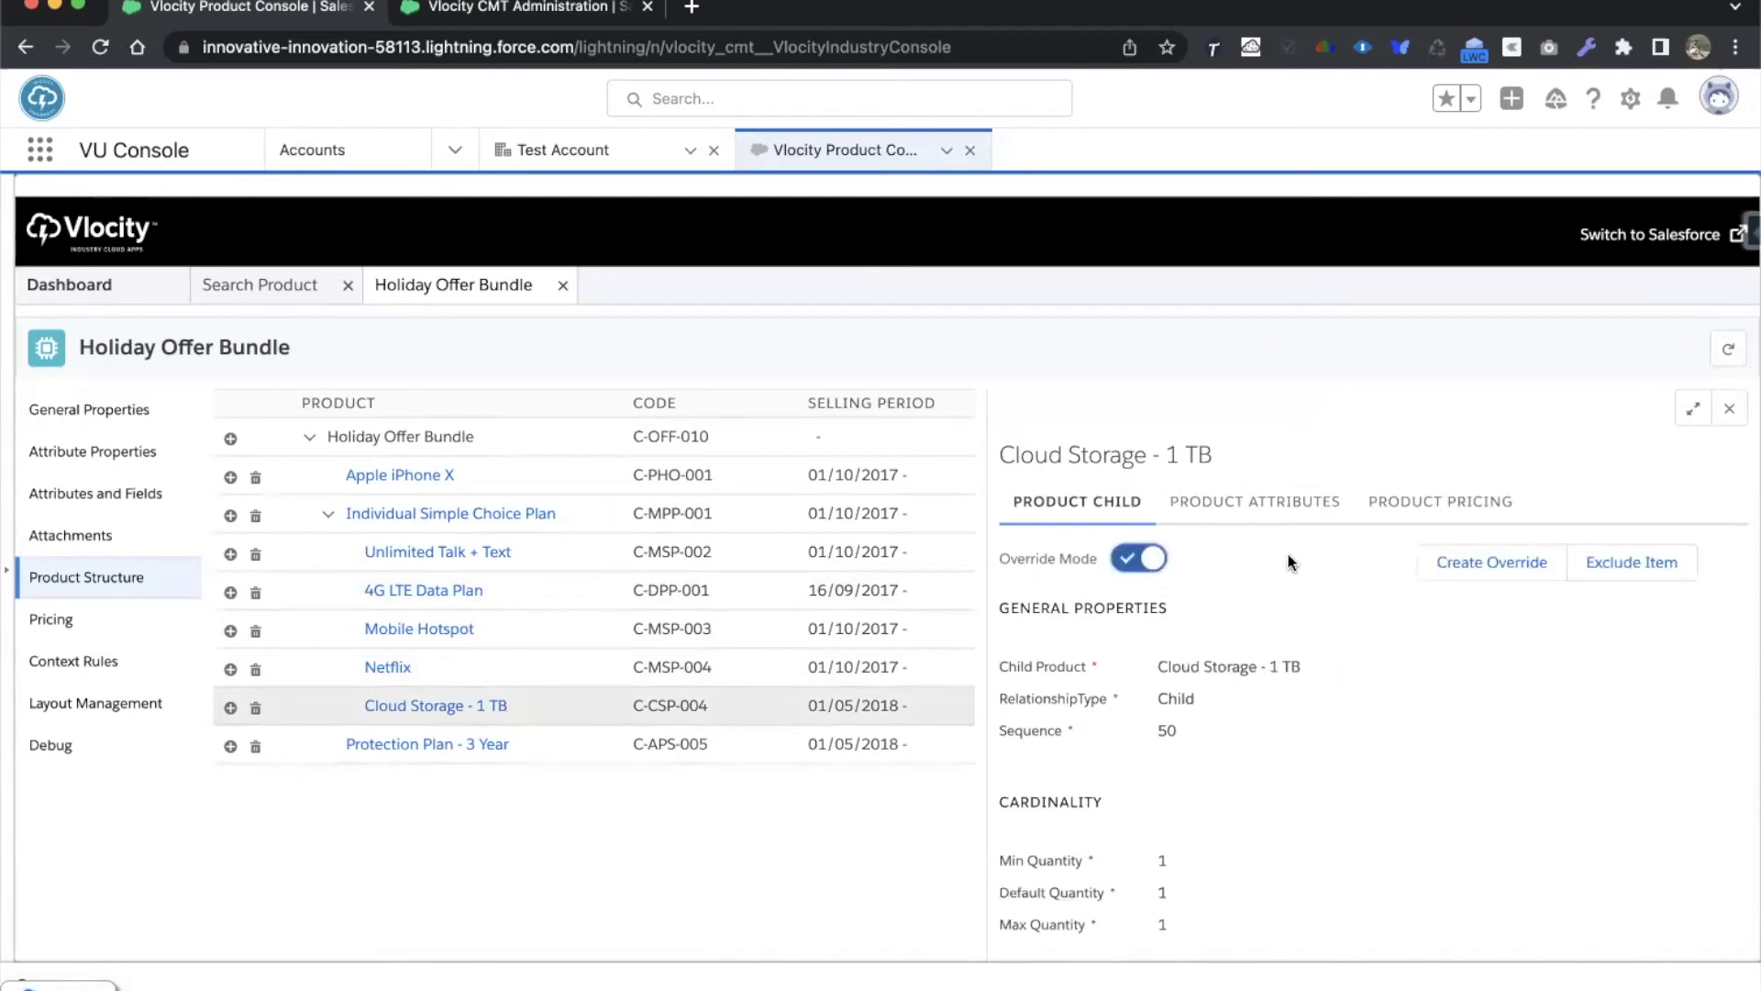
pyautogui.click(1648, 569)
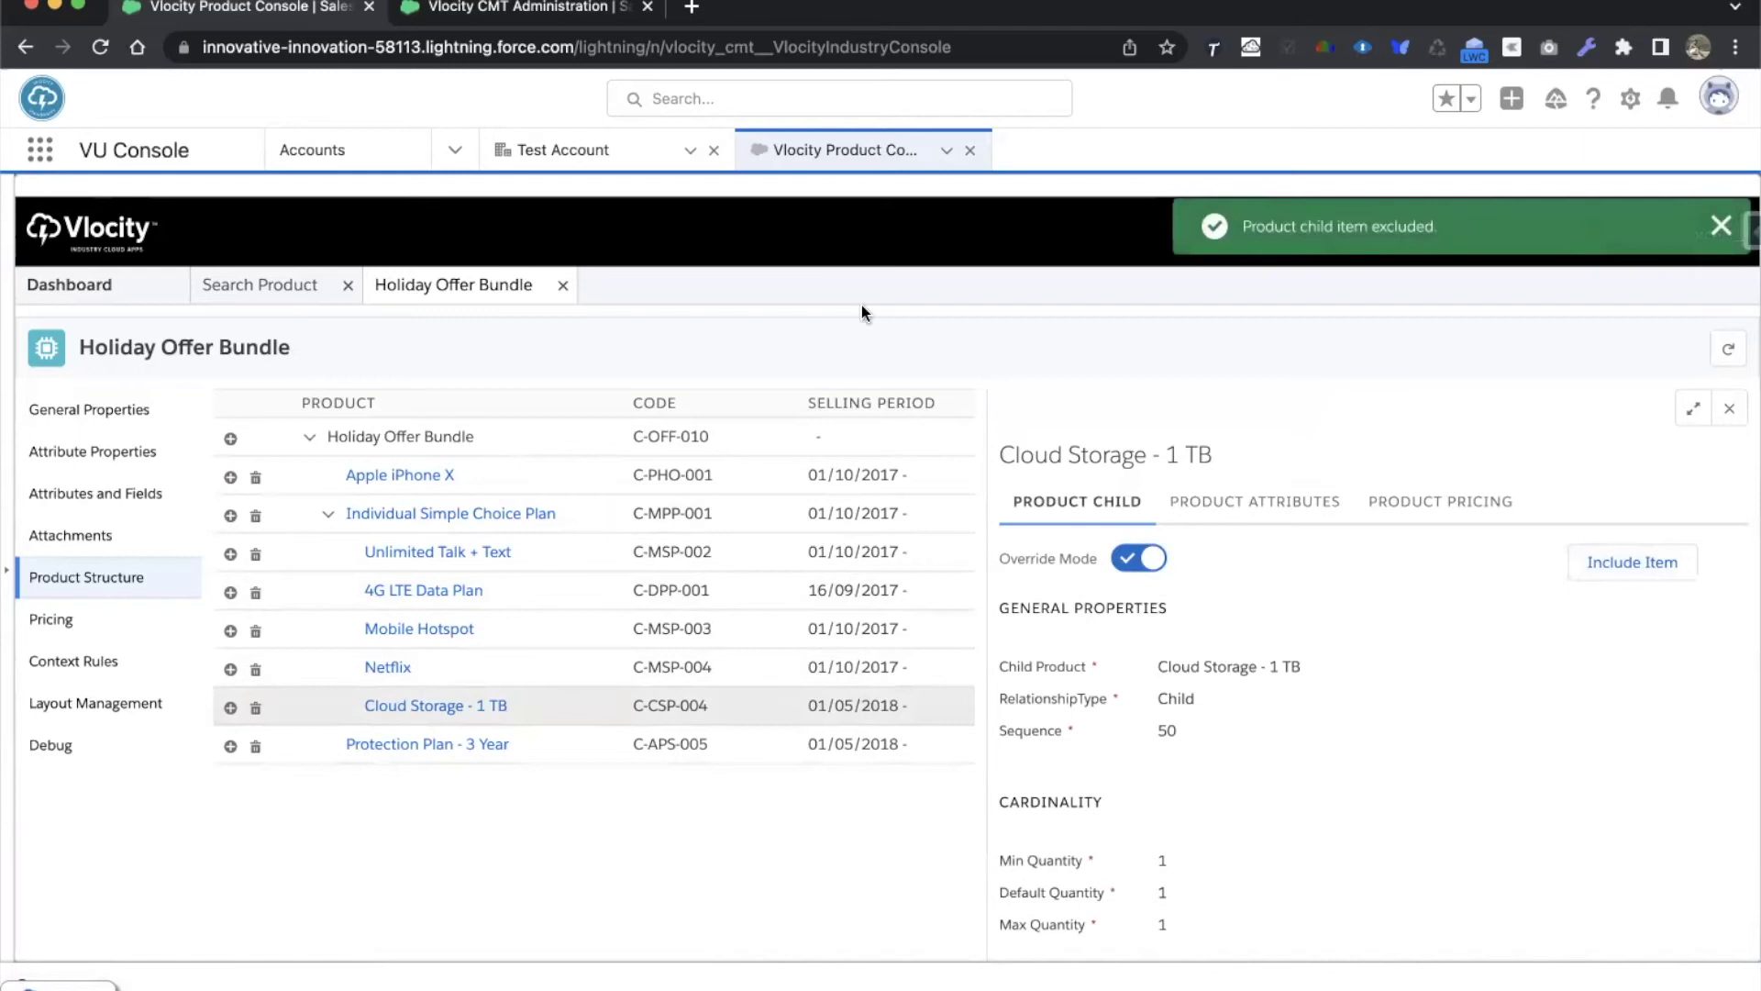
# Save the Holiday Offer Bundle from its General Properties.
pyautogui.click(92, 410)
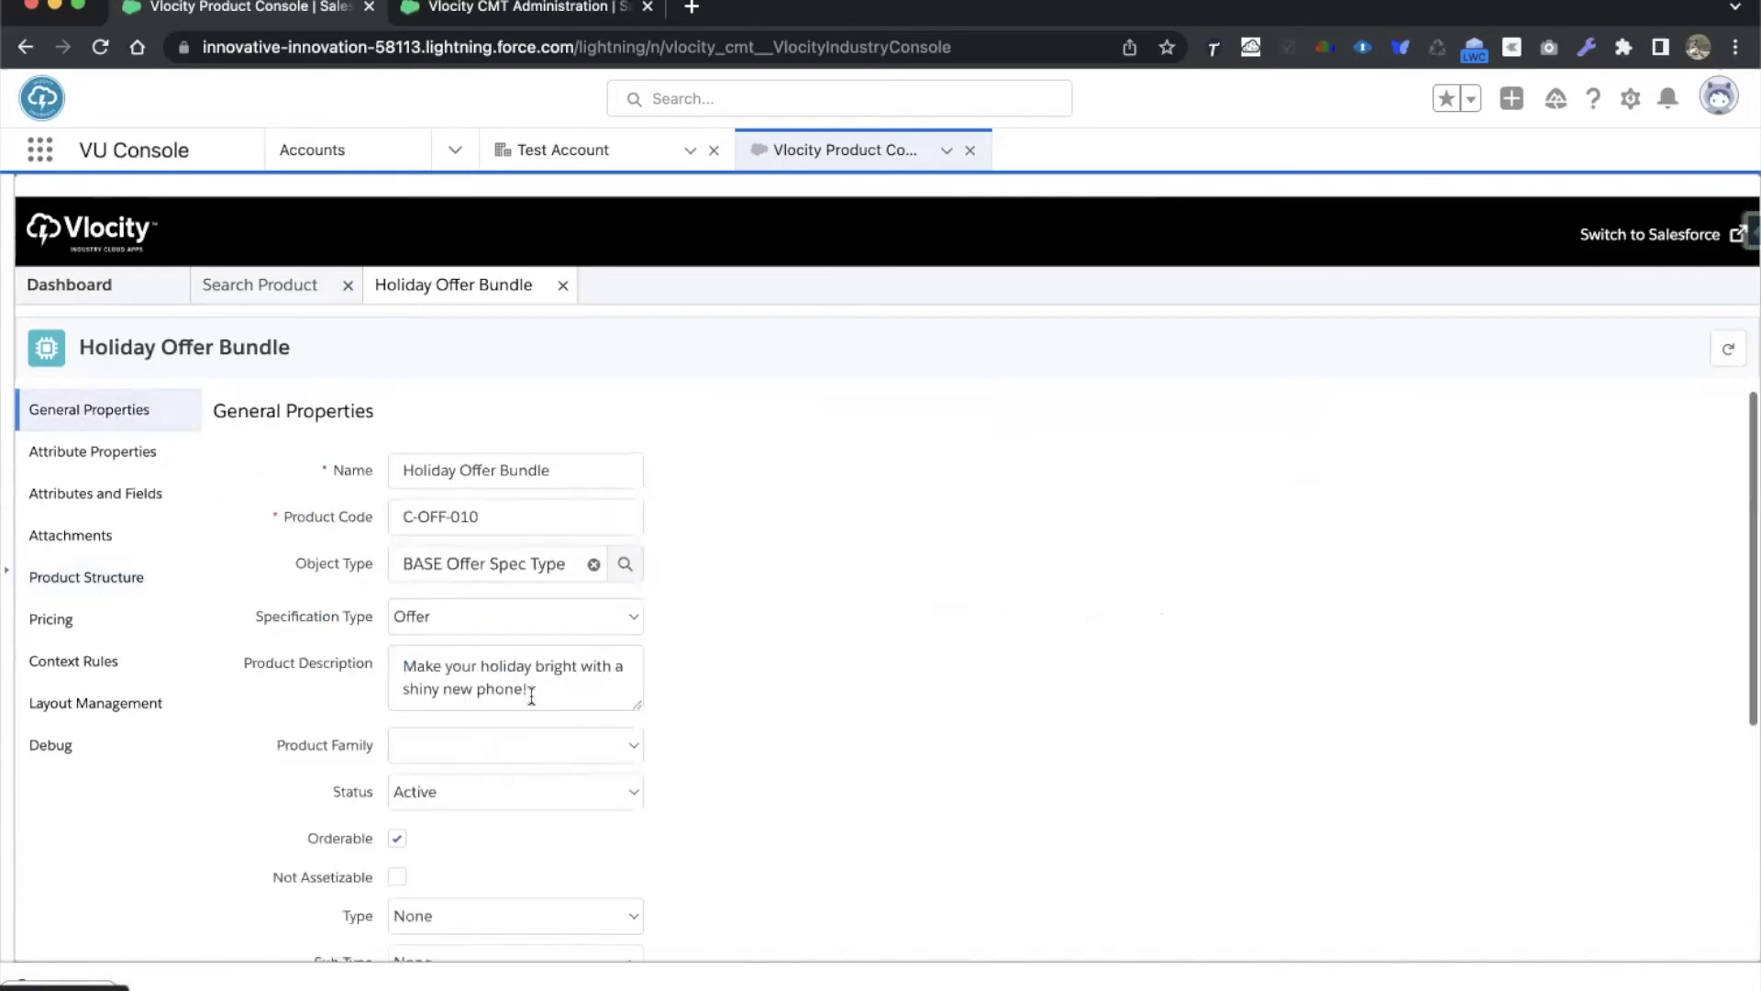
pyautogui.scroll(-5, 531, 697)
pyautogui.click(604, 957)
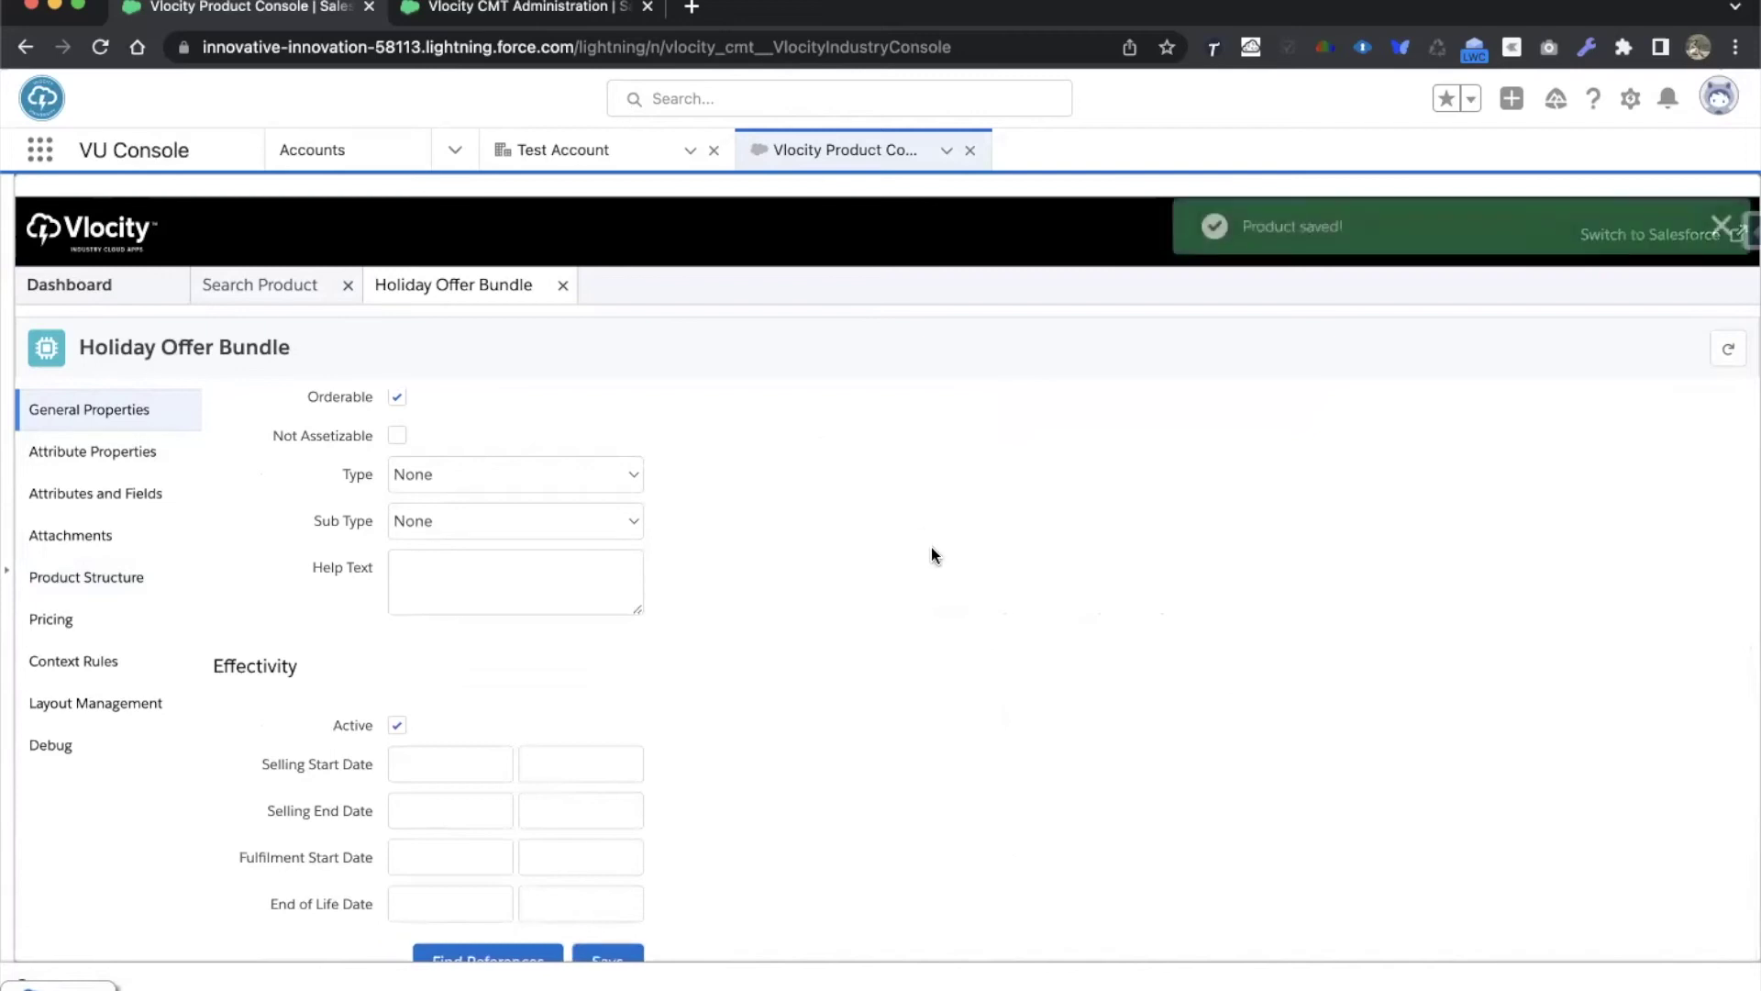
# Run Clear Managed Platform Cache, Product Hierarchy Maintenance with Delete Old Data, and Refresh Platform Cache.
pyautogui.click(525, 11)
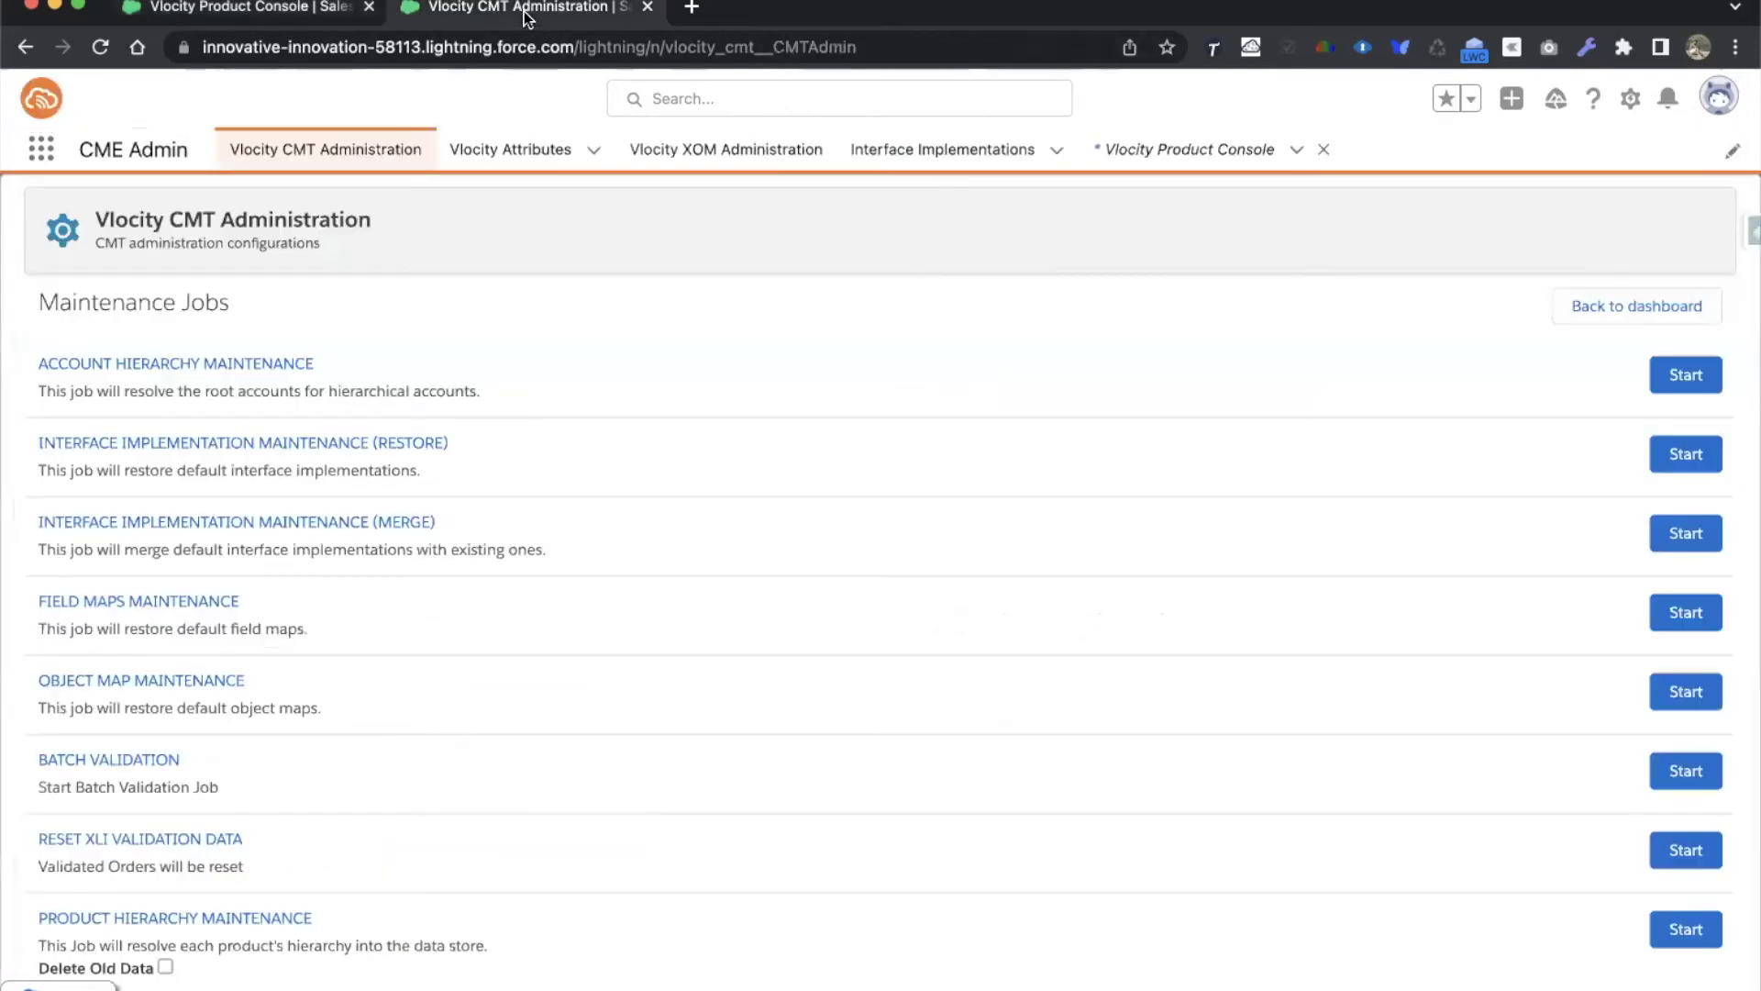
pyautogui.scroll(-3, 917, 616)
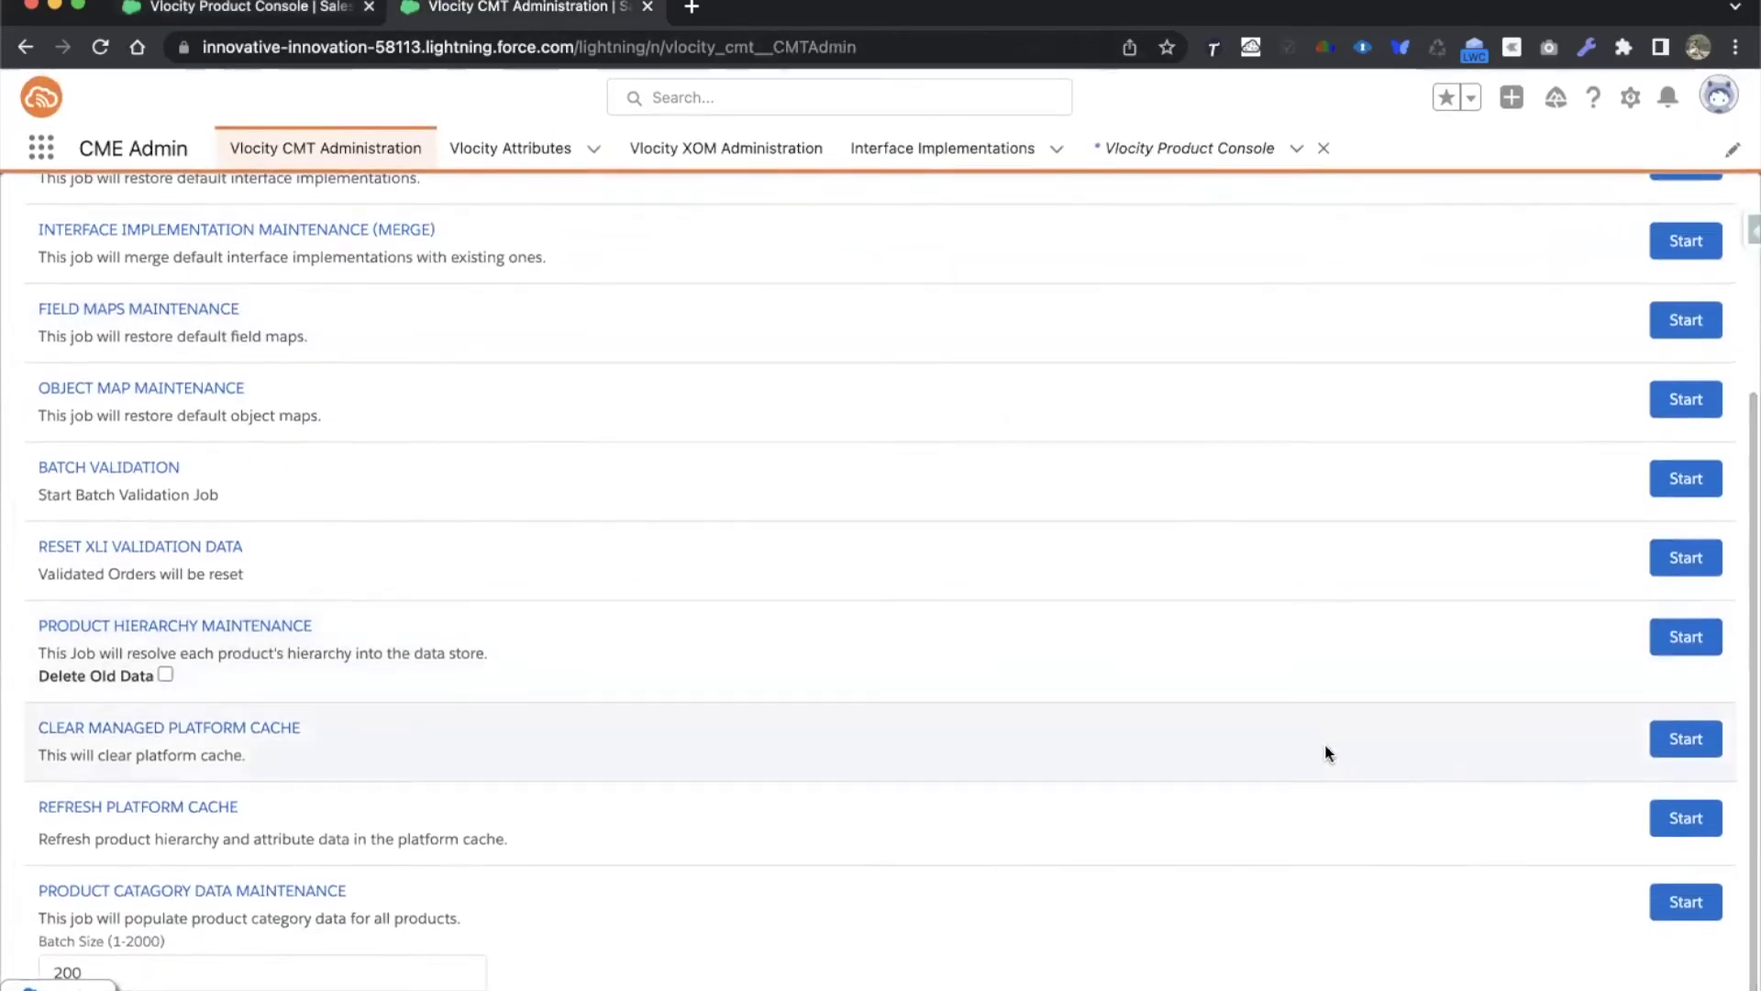
pyautogui.click(1686, 738)
pyautogui.click(165, 675)
pyautogui.click(1686, 637)
pyautogui.click(1203, 657)
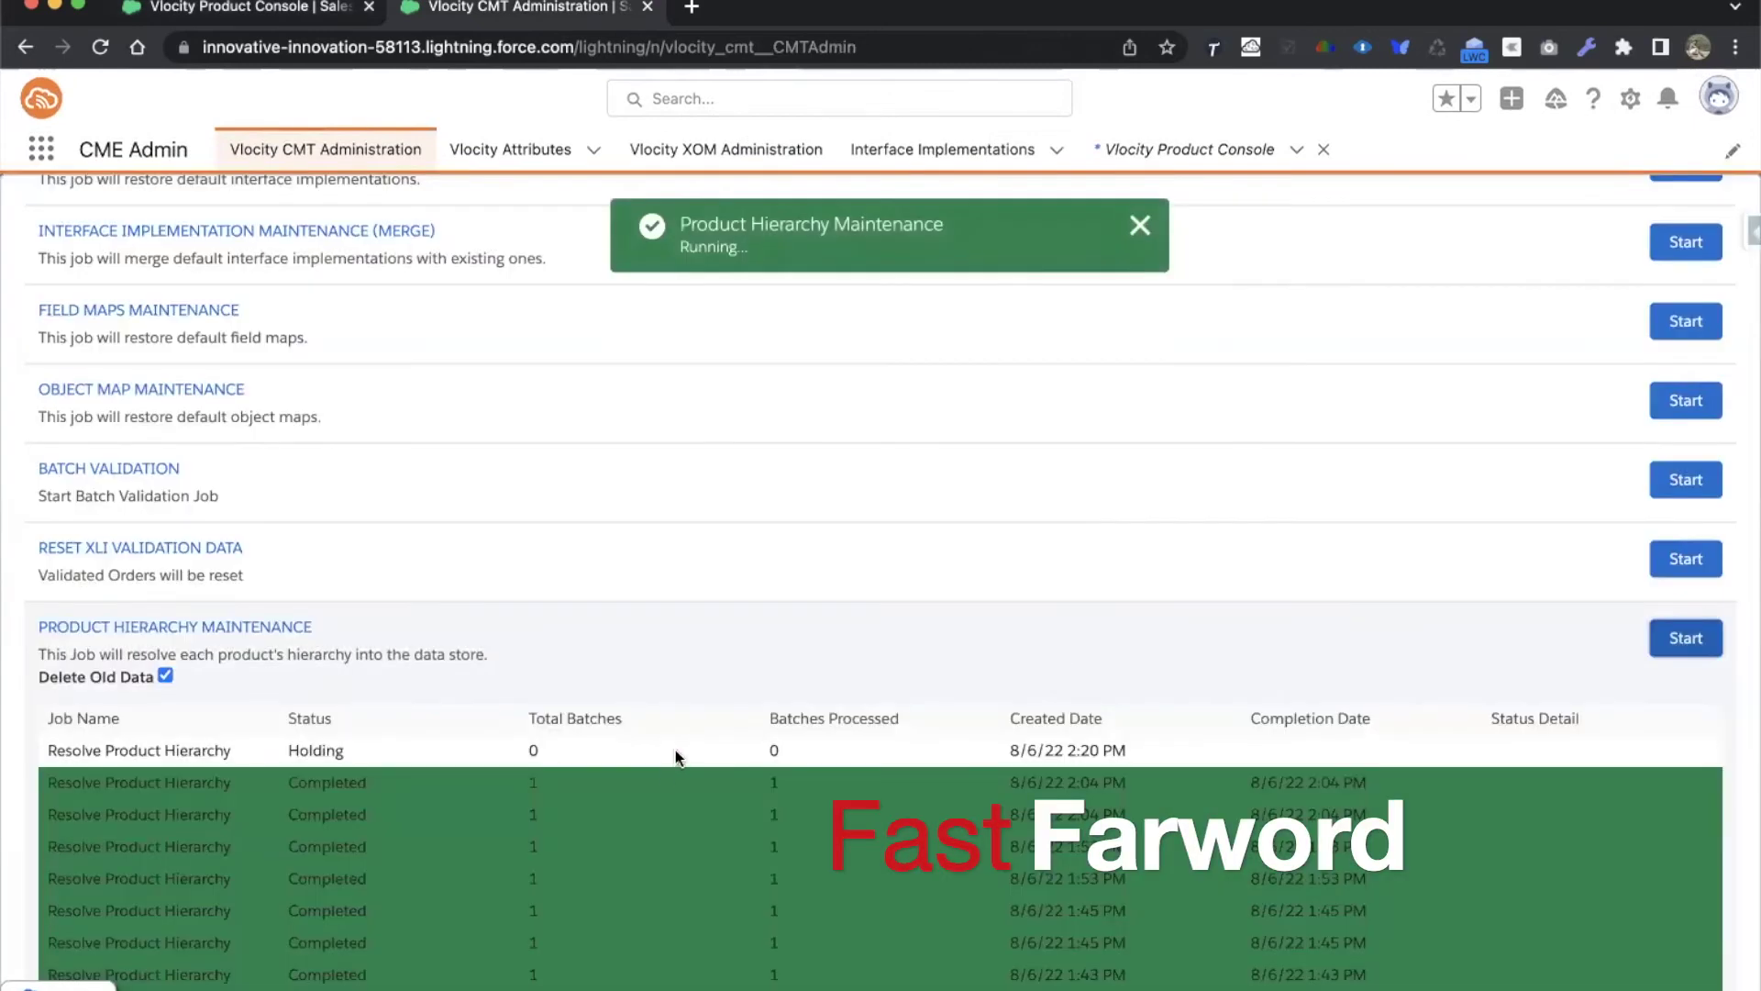
pyautogui.click(1686, 819)
pyautogui.click(1204, 657)
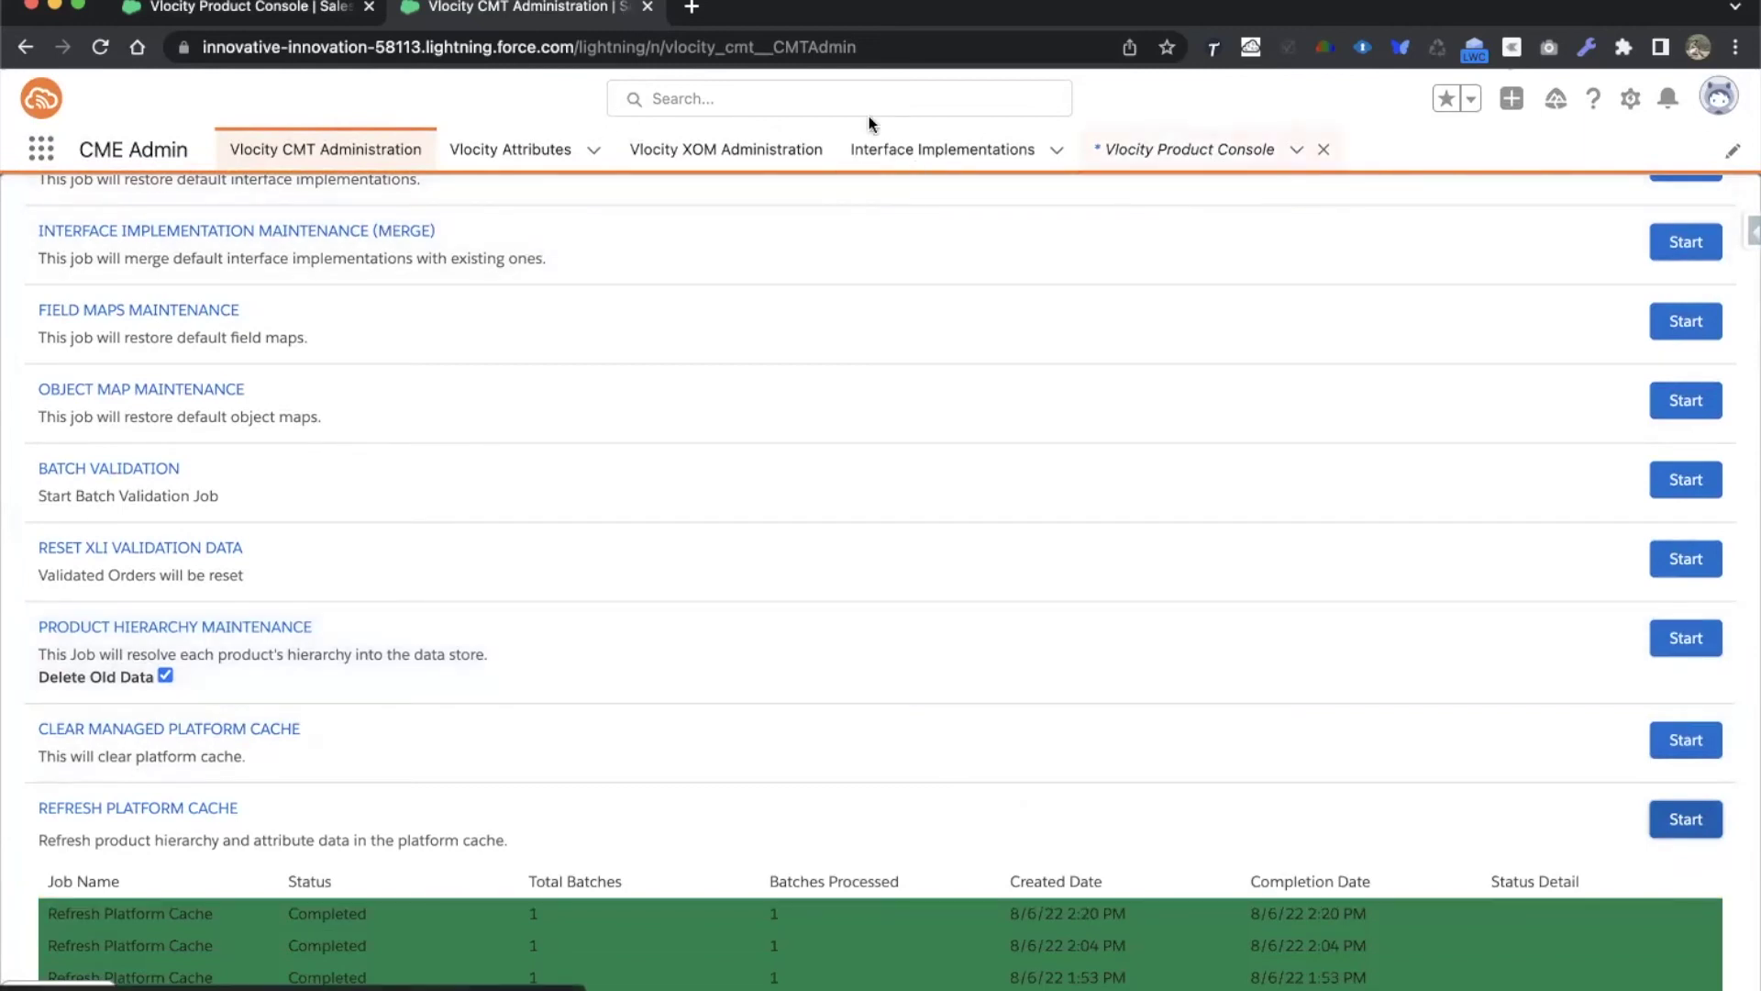
pyautogui.click(293, 11)
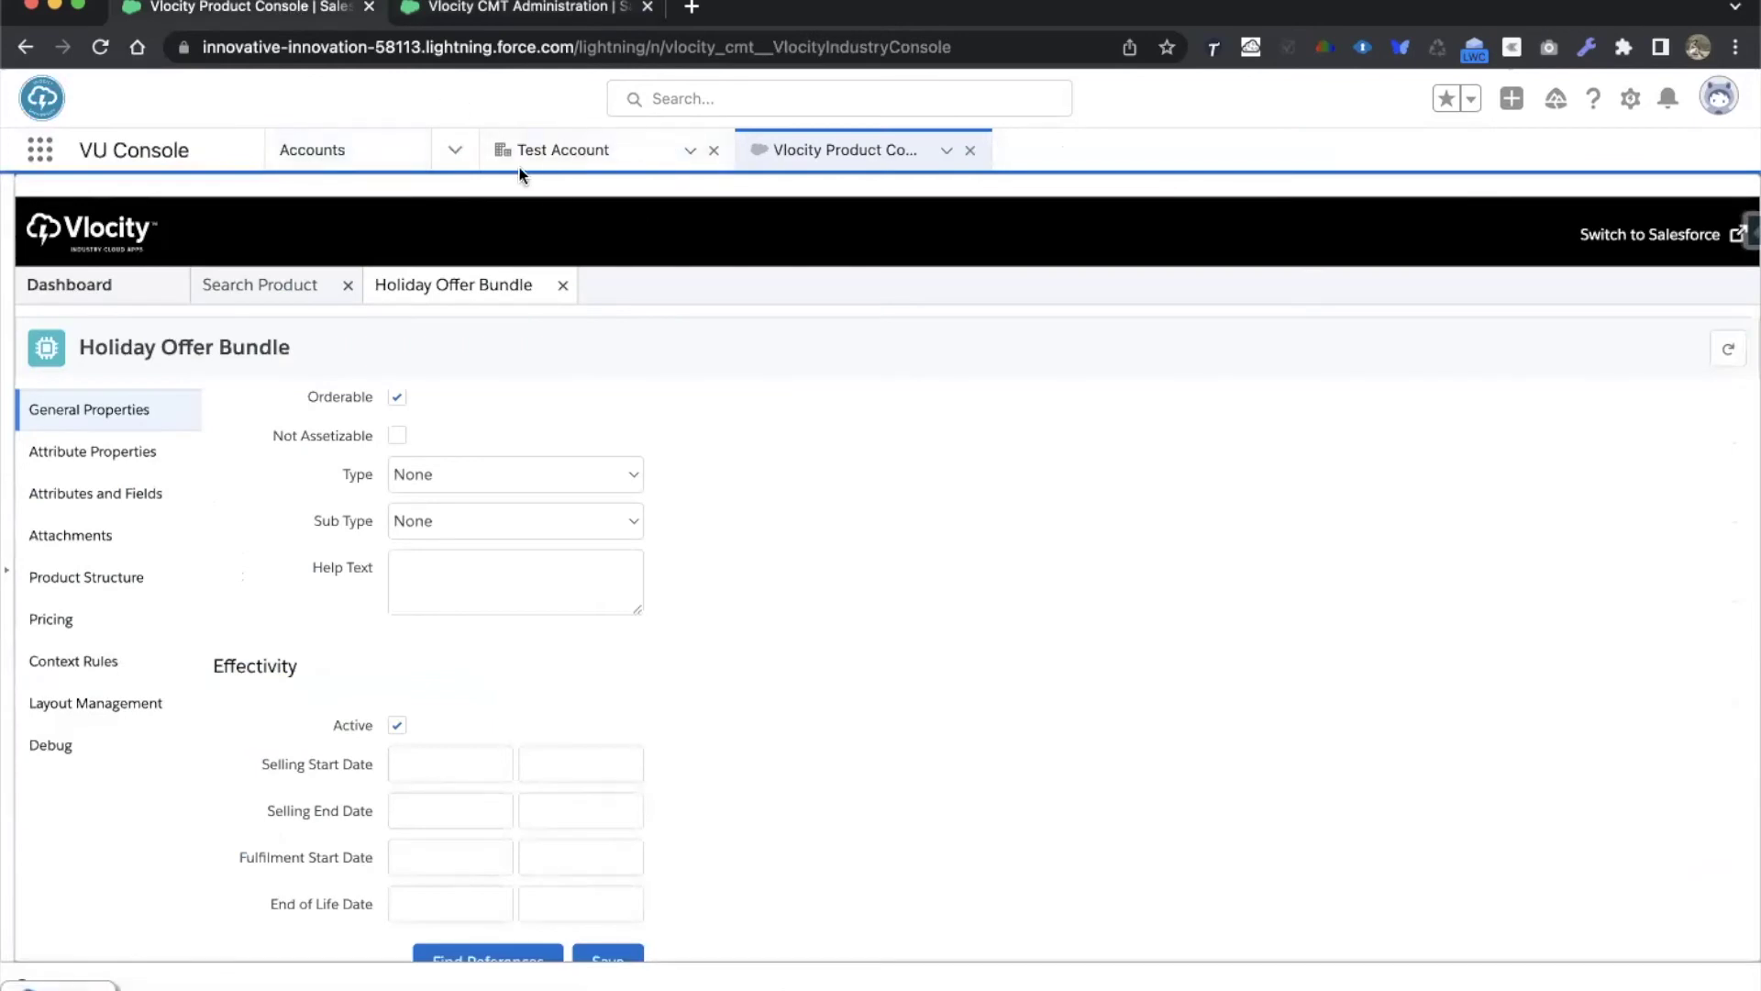
# Start a new Test Account order named 'Order without Cloud Storage'.
pyautogui.click(564, 166)
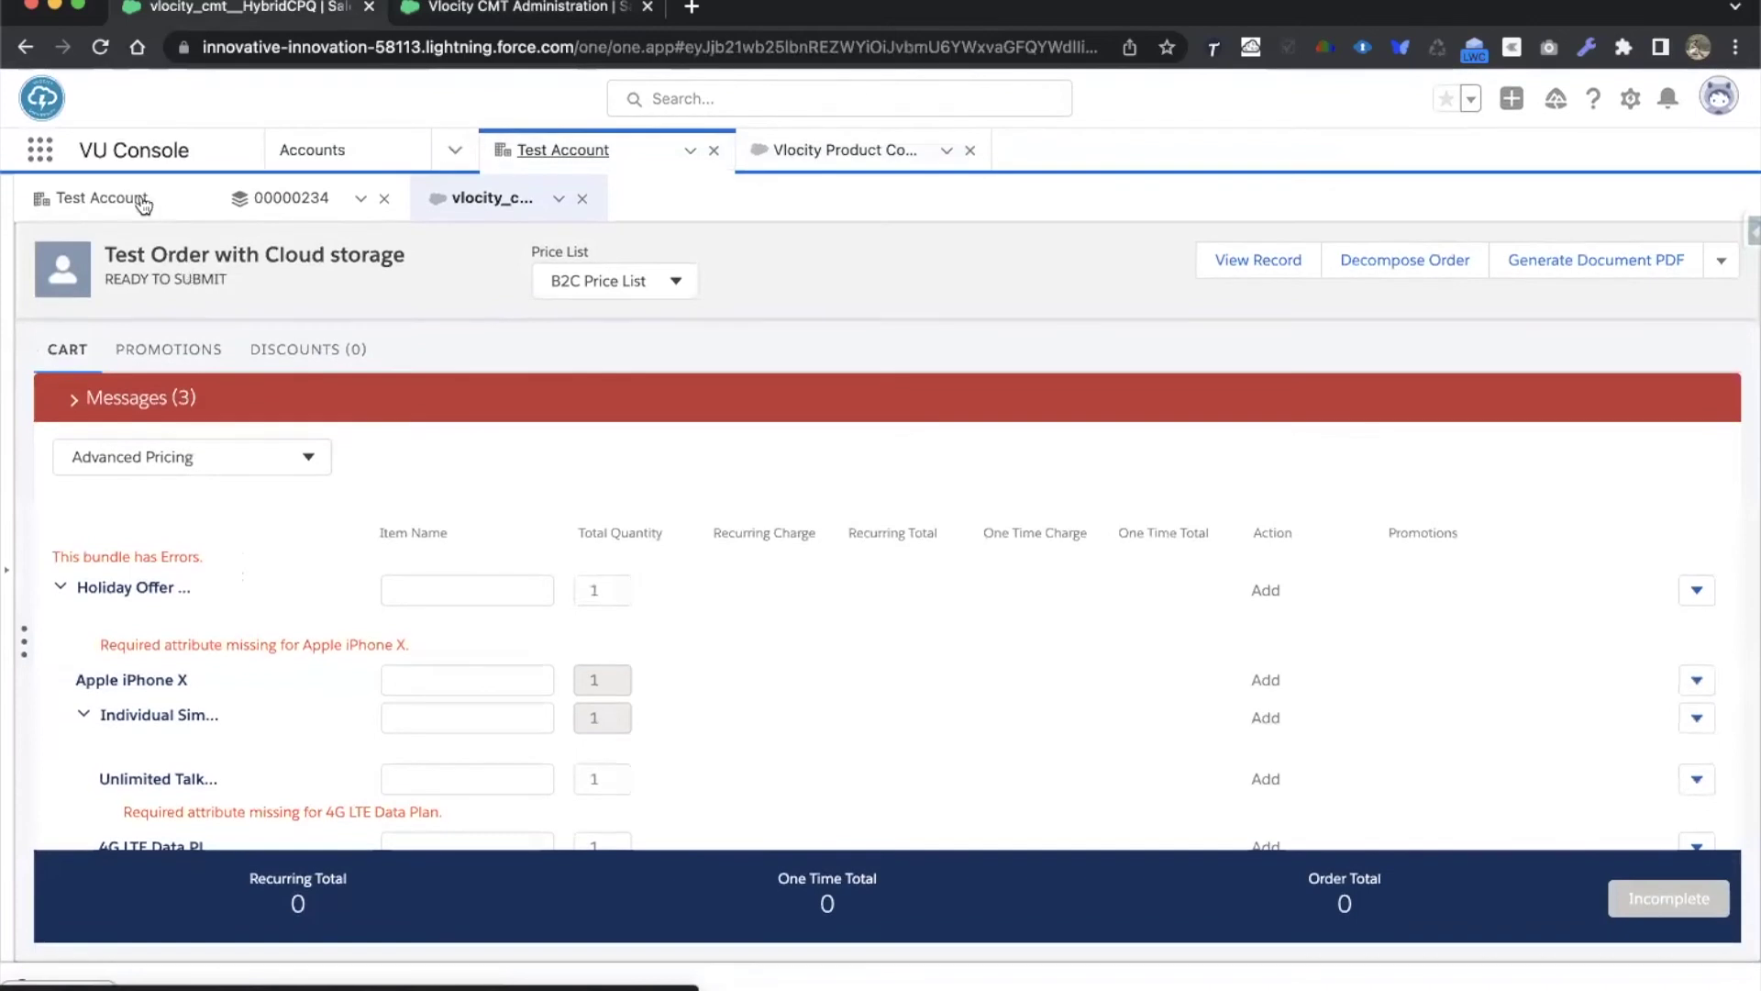
pyautogui.click(128, 199)
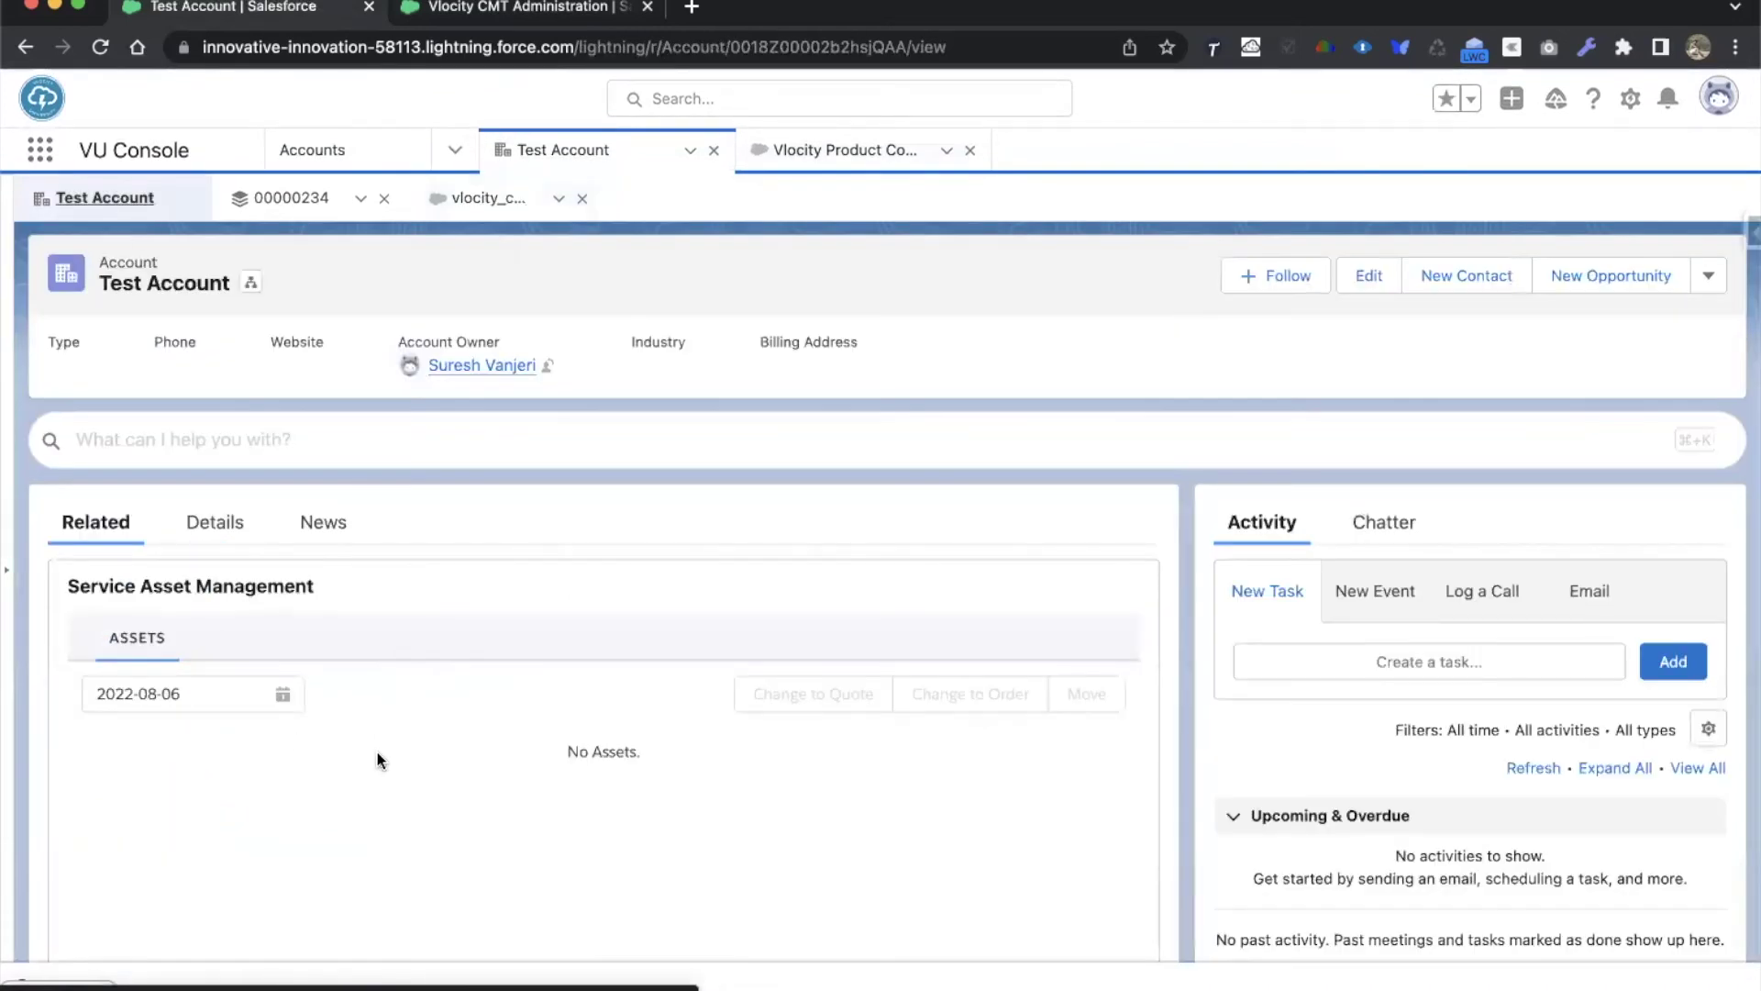
pyautogui.scroll(-10, 377, 751)
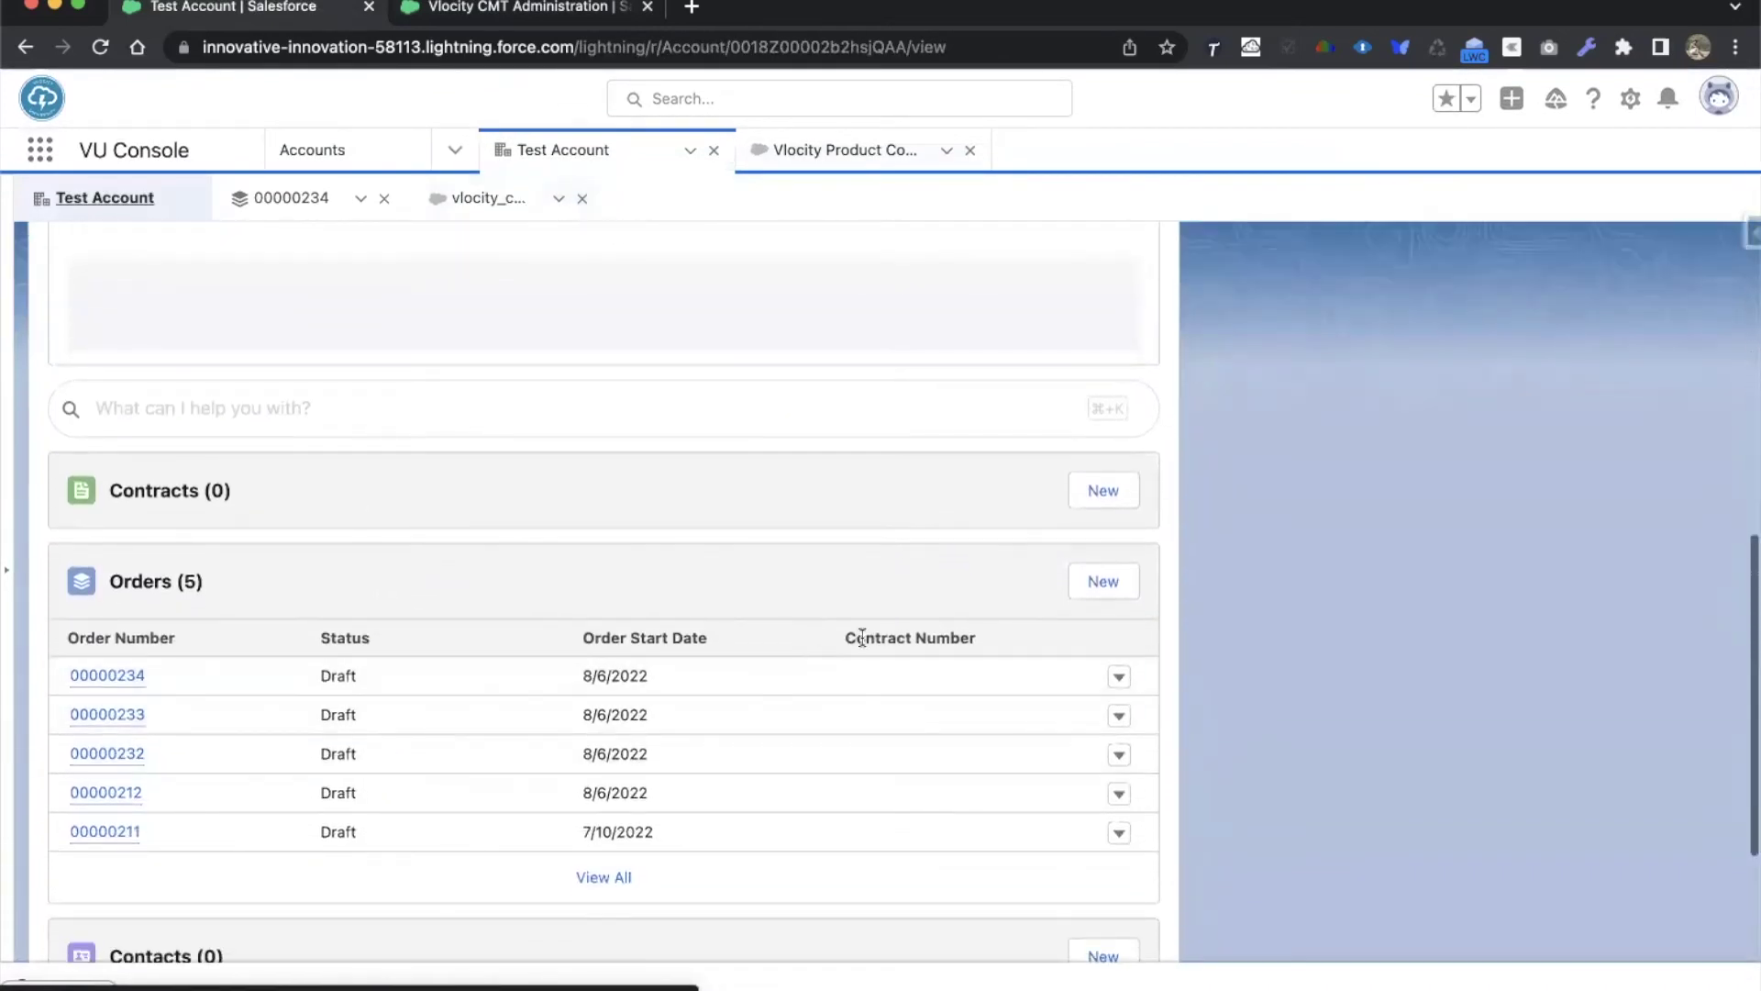
pyautogui.click(1103, 581)
pyautogui.click(627, 494)
pyautogui.write('Order without Cloud Storage')
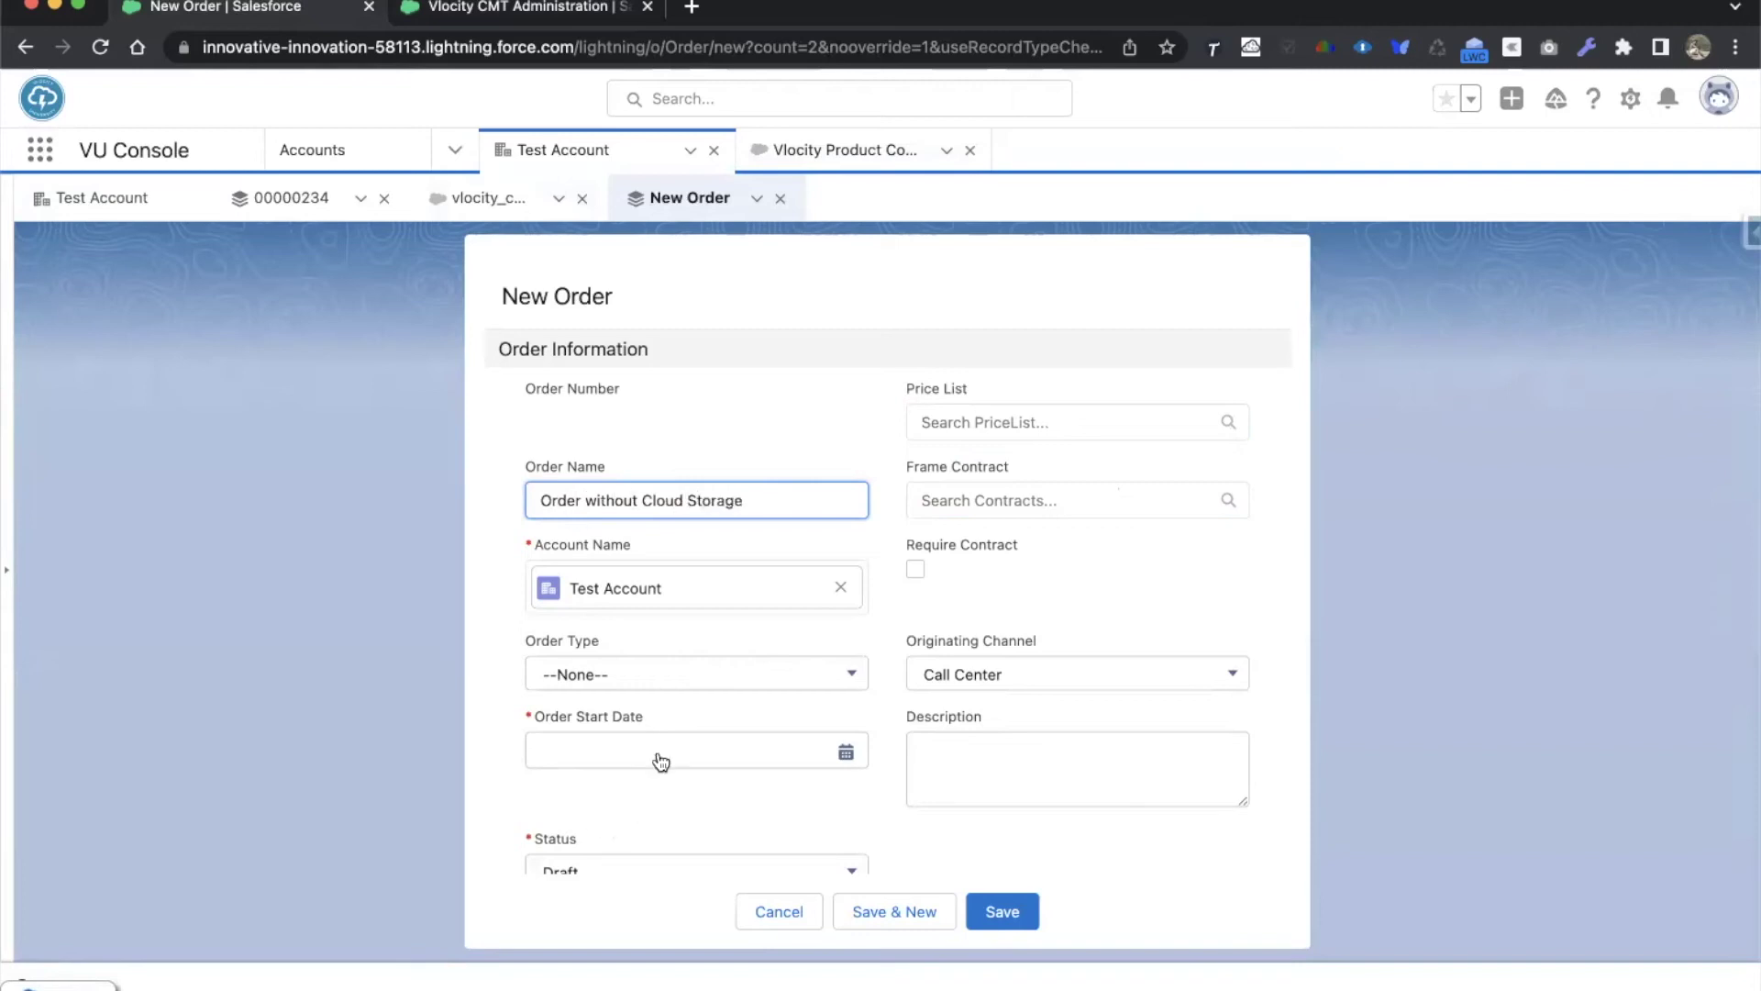
# Set start date 8/6/2022 and B2C Price List, save, and open the order's cart.
pyautogui.click(661, 759)
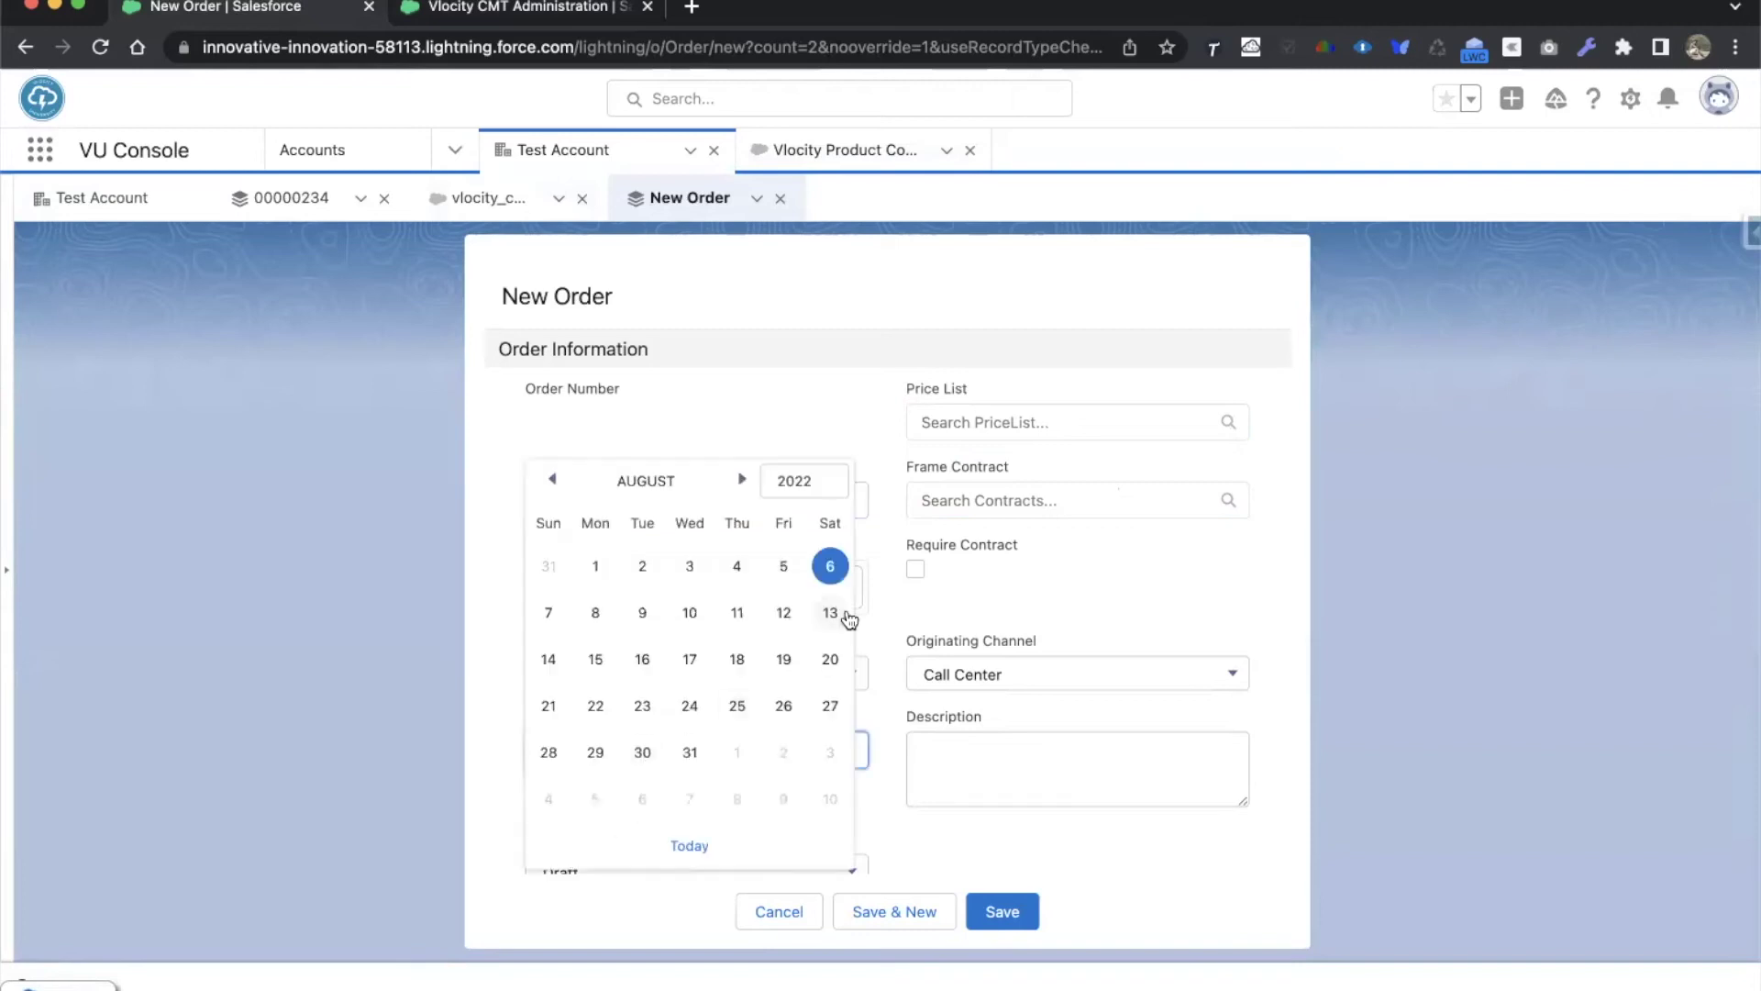
pyautogui.click(832, 563)
pyautogui.click(1040, 421)
pyautogui.click(1028, 473)
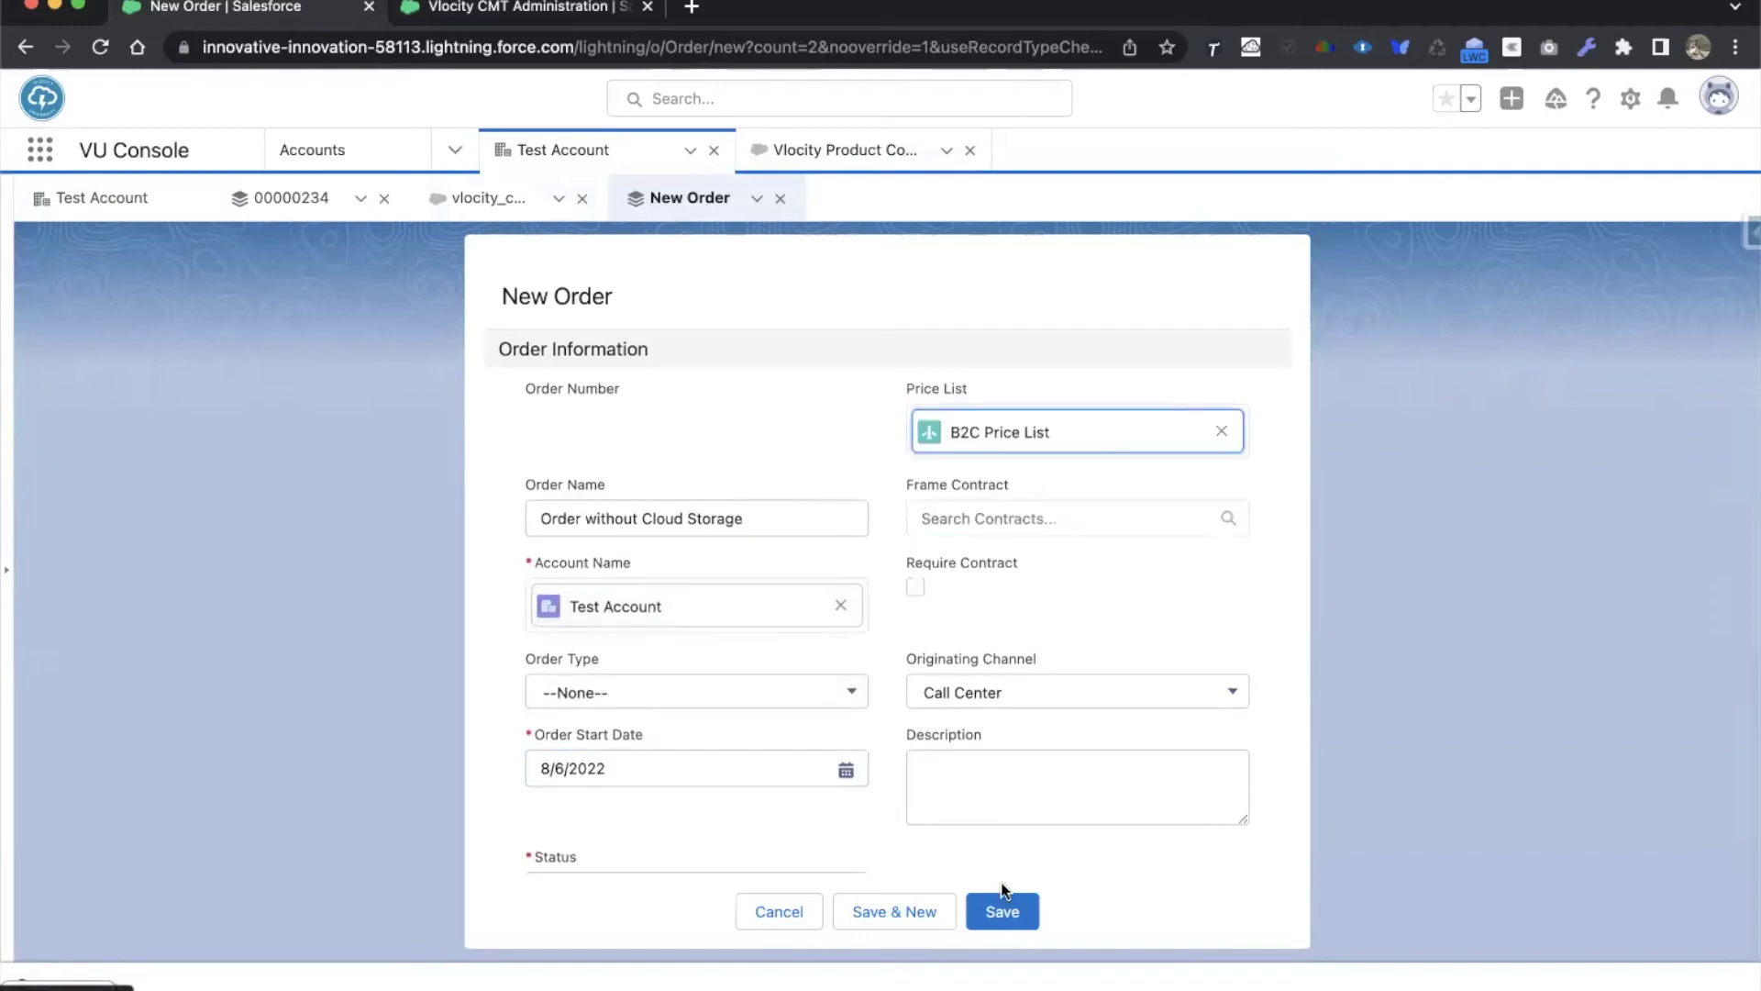
pyautogui.click(1005, 906)
pyautogui.click(456, 524)
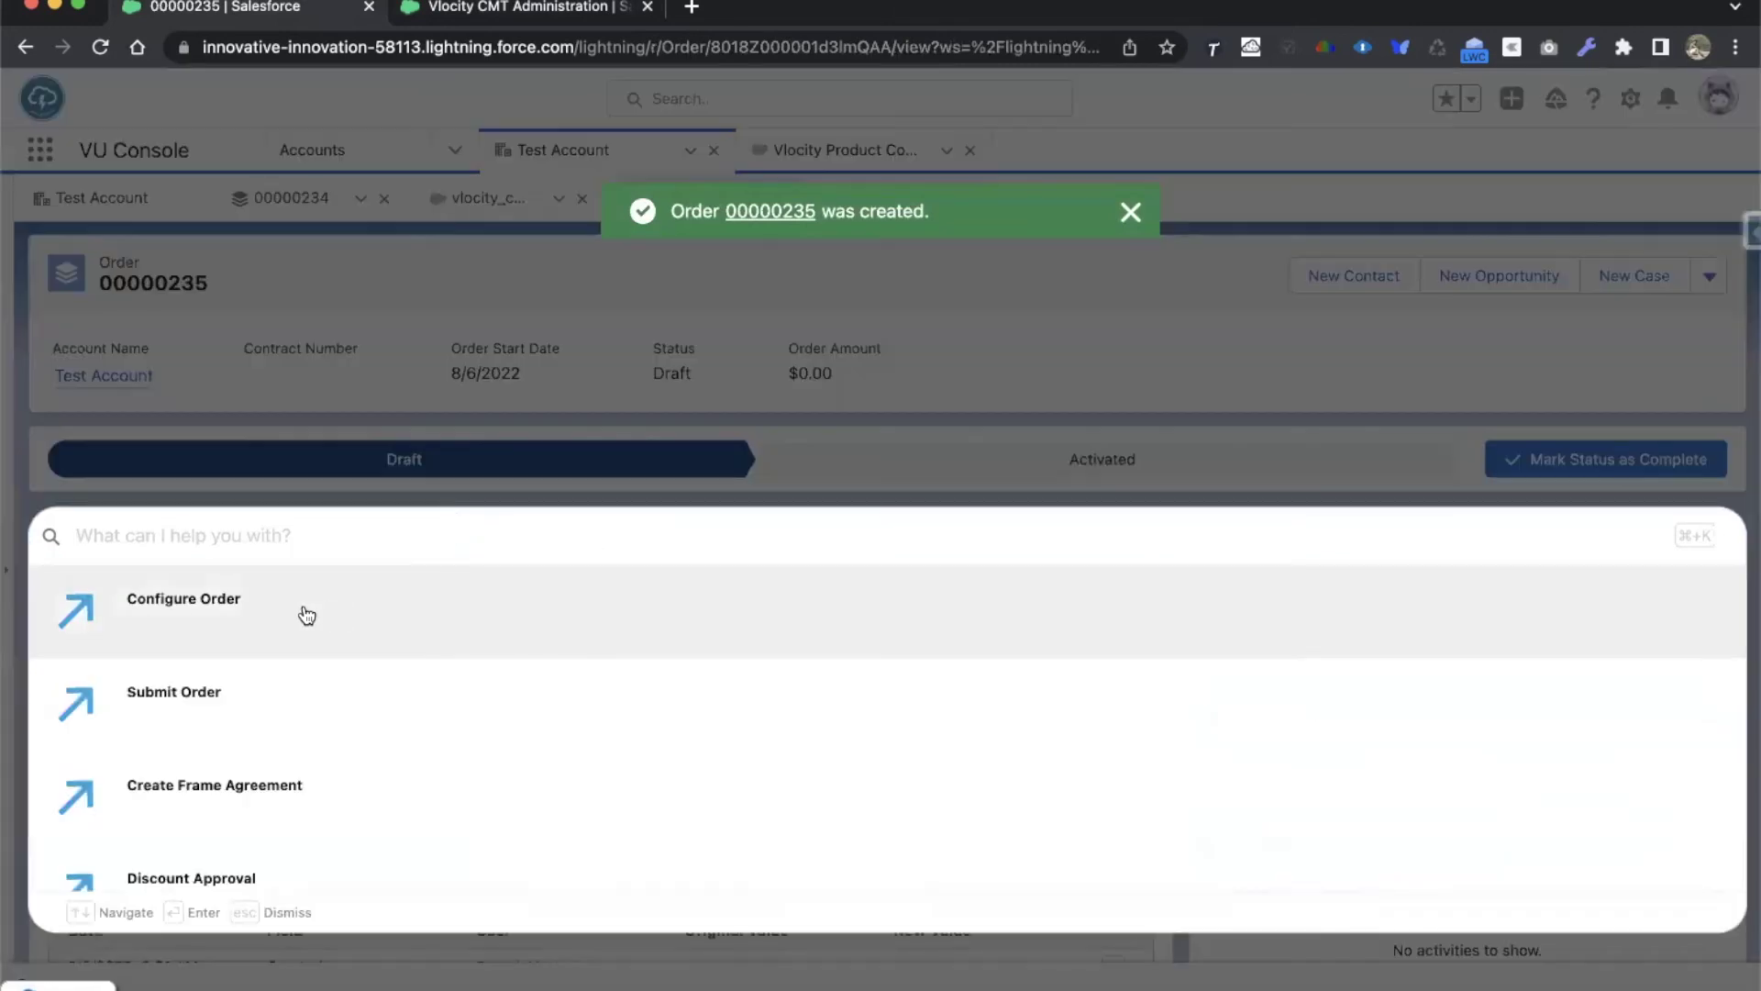
pyautogui.click(302, 607)
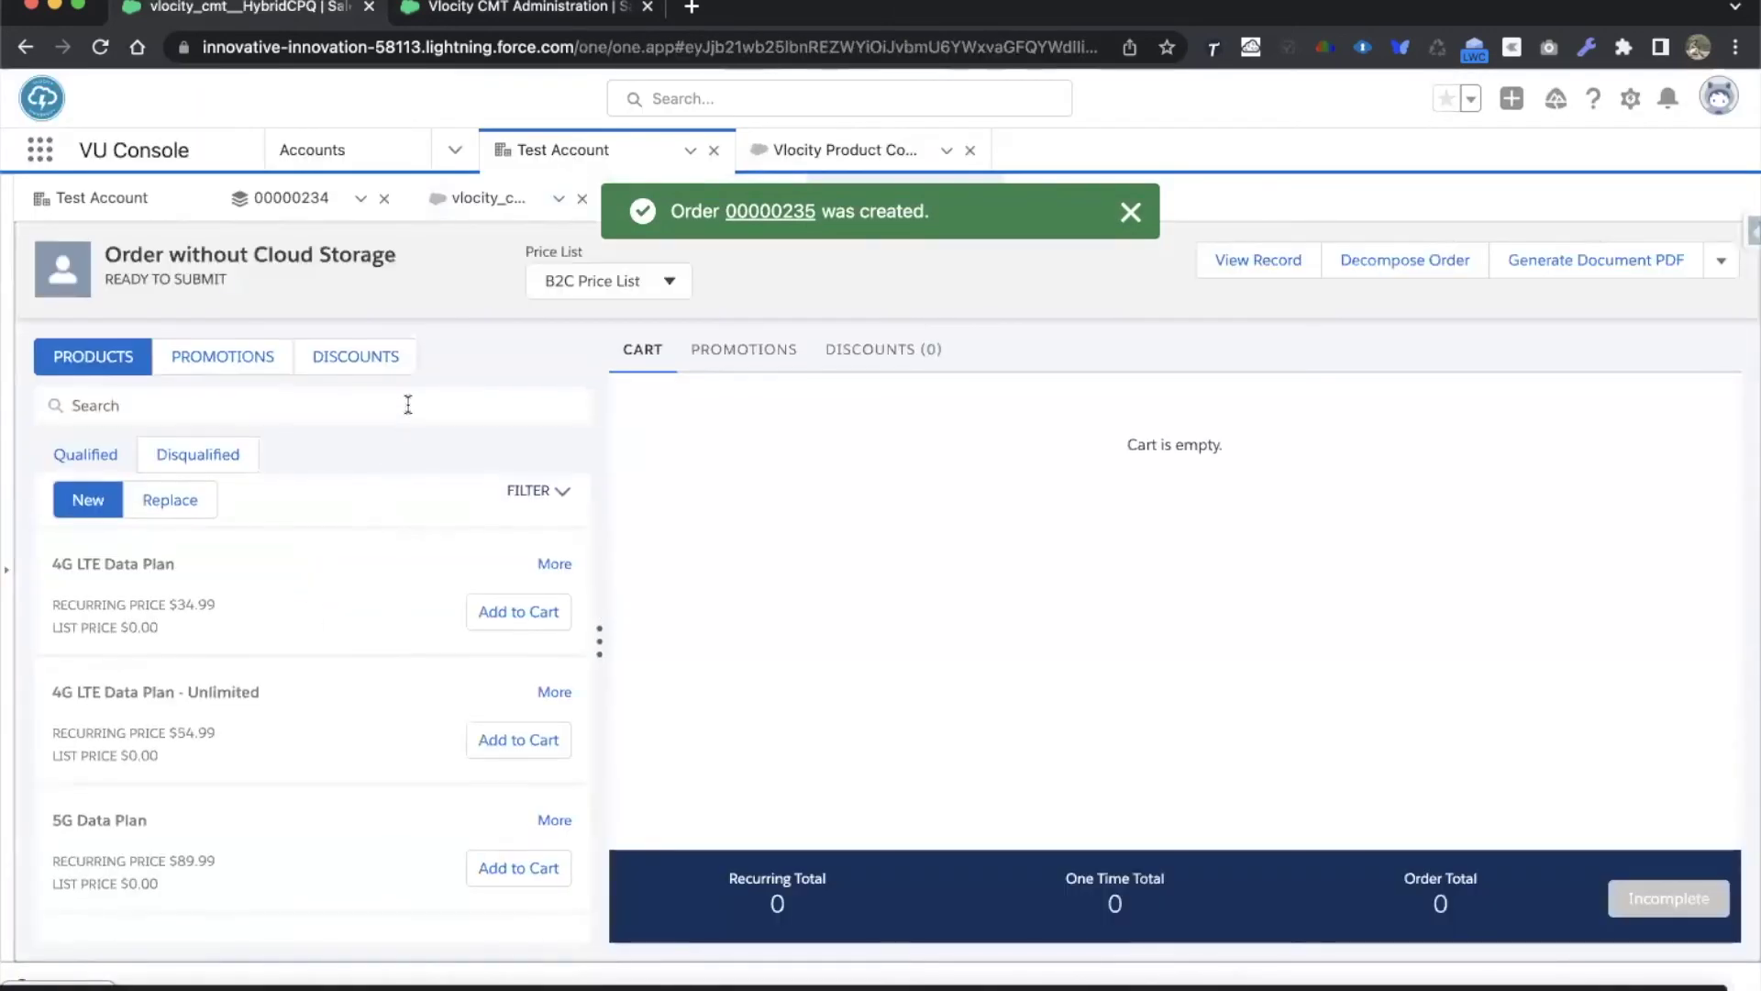
# Add the Holiday Offer Bundle, searched as 'Holiday', to the new cart and widen the cart.
pyautogui.click(404, 401)
pyautogui.write('Holiday')
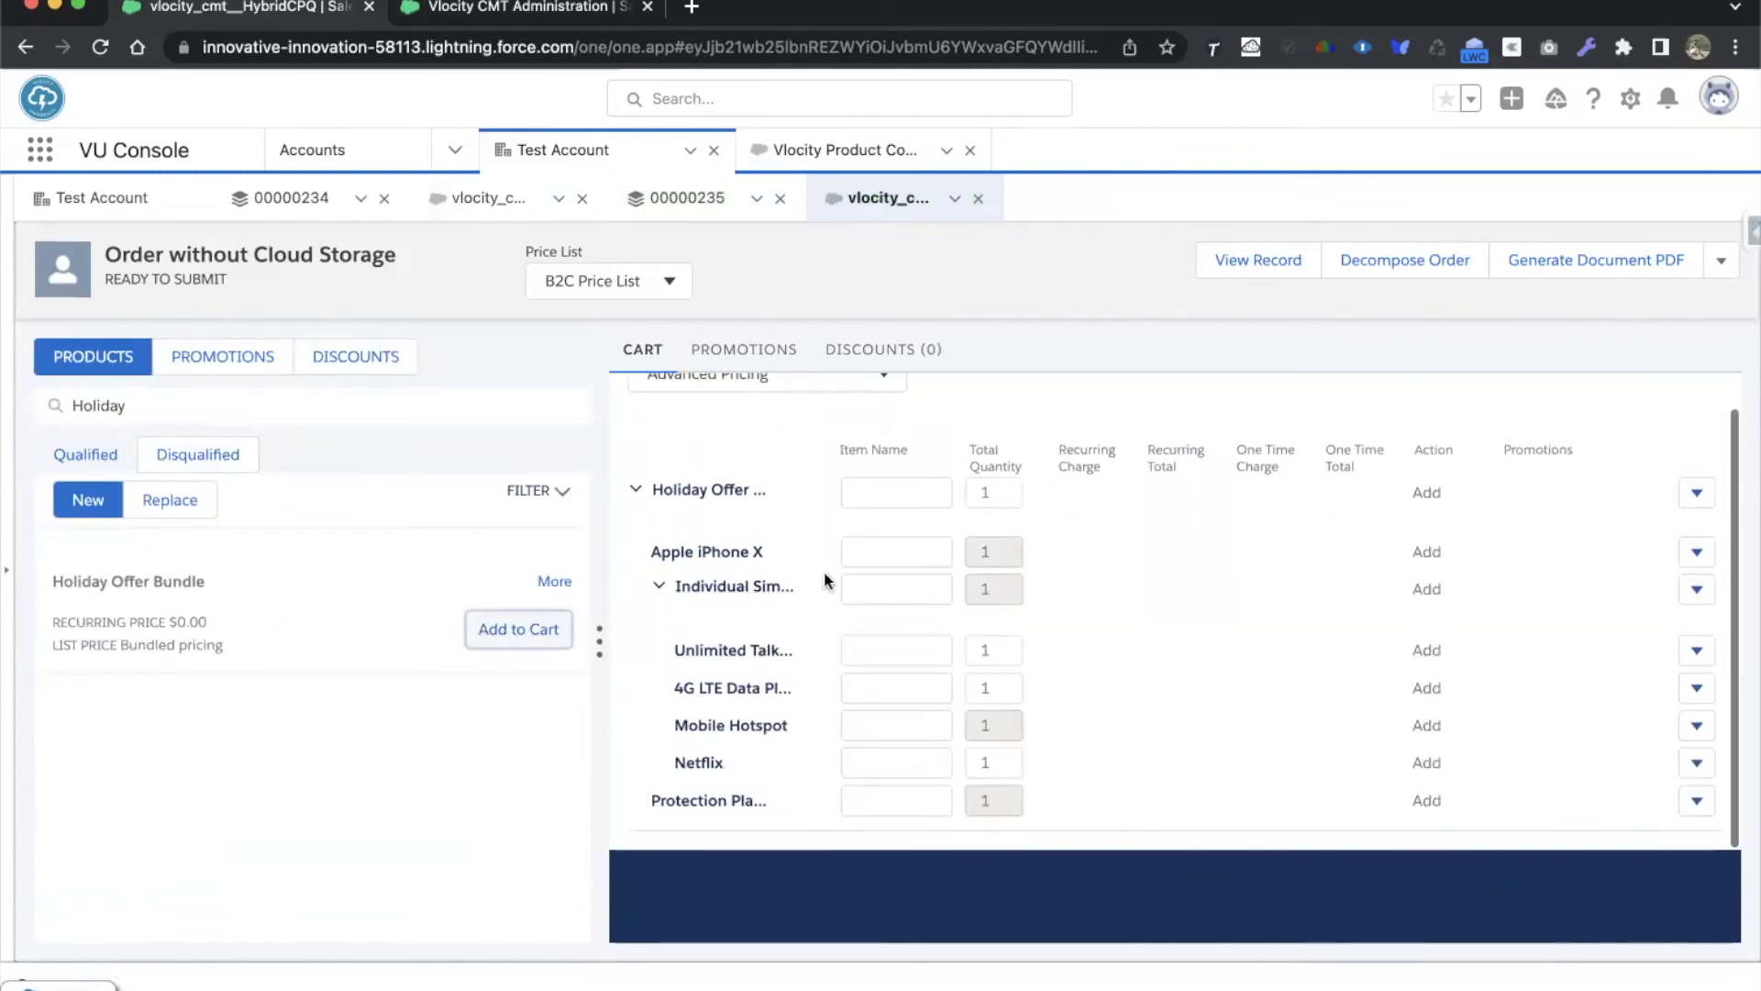
pyautogui.scroll(-2, 835, 581)
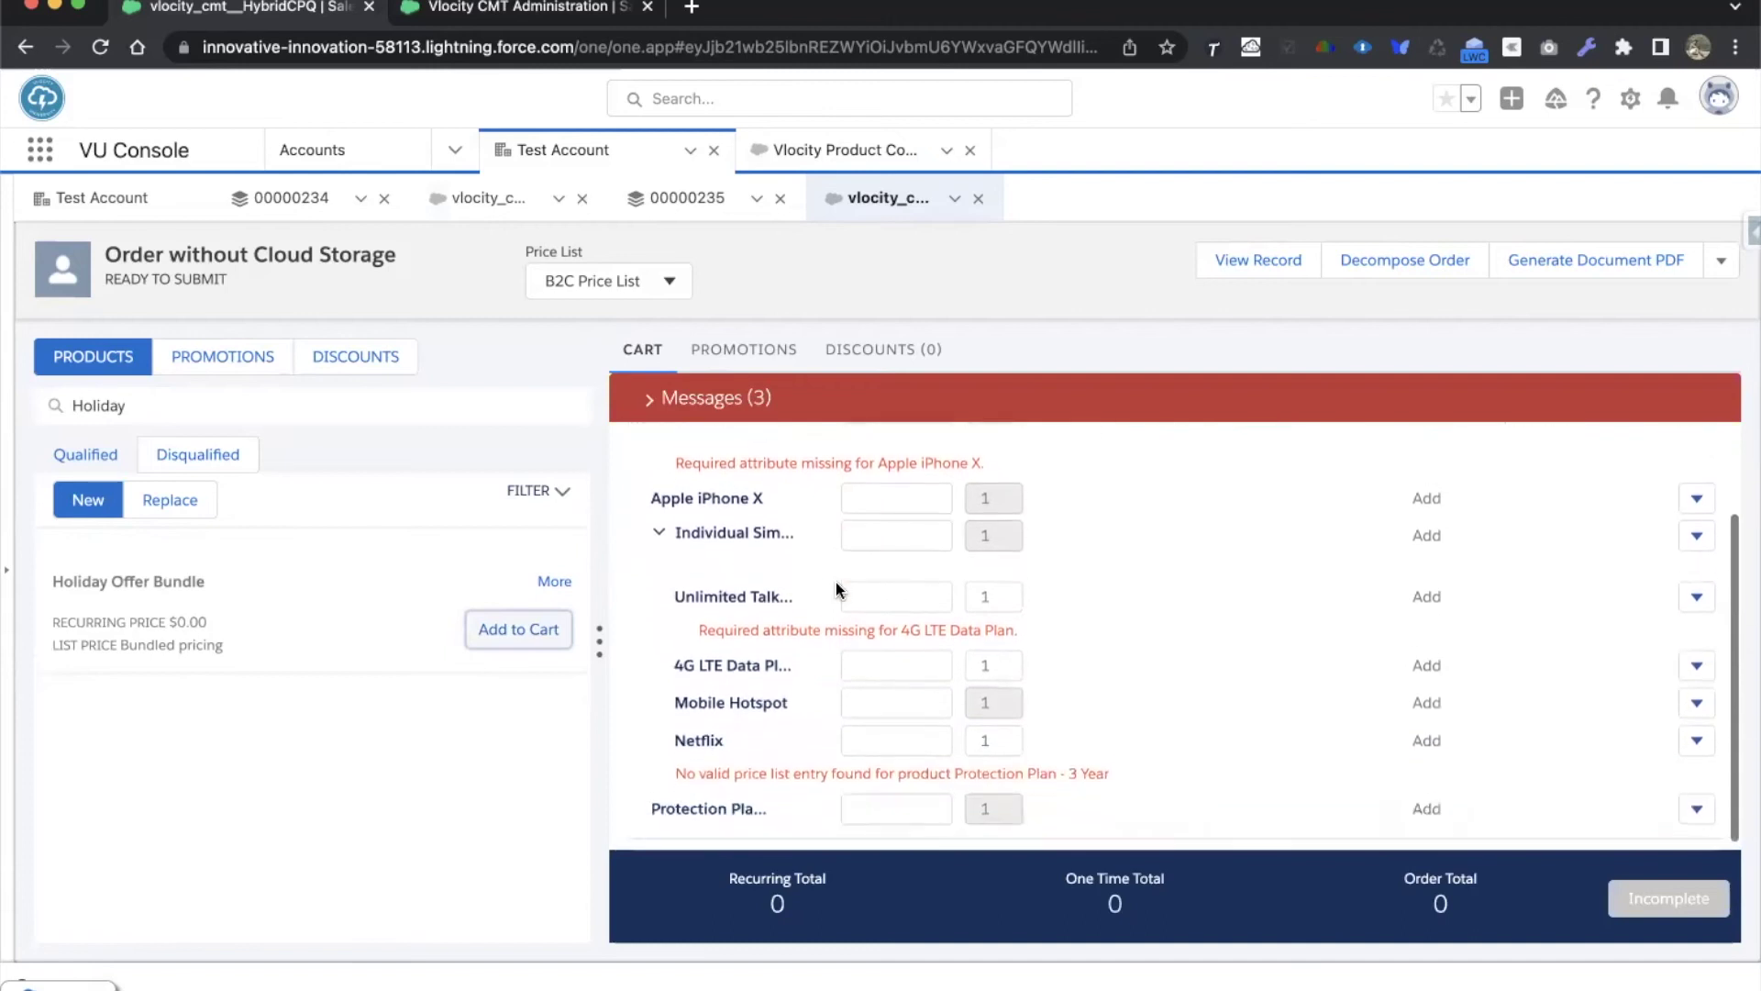
pyautogui.click(600, 641)
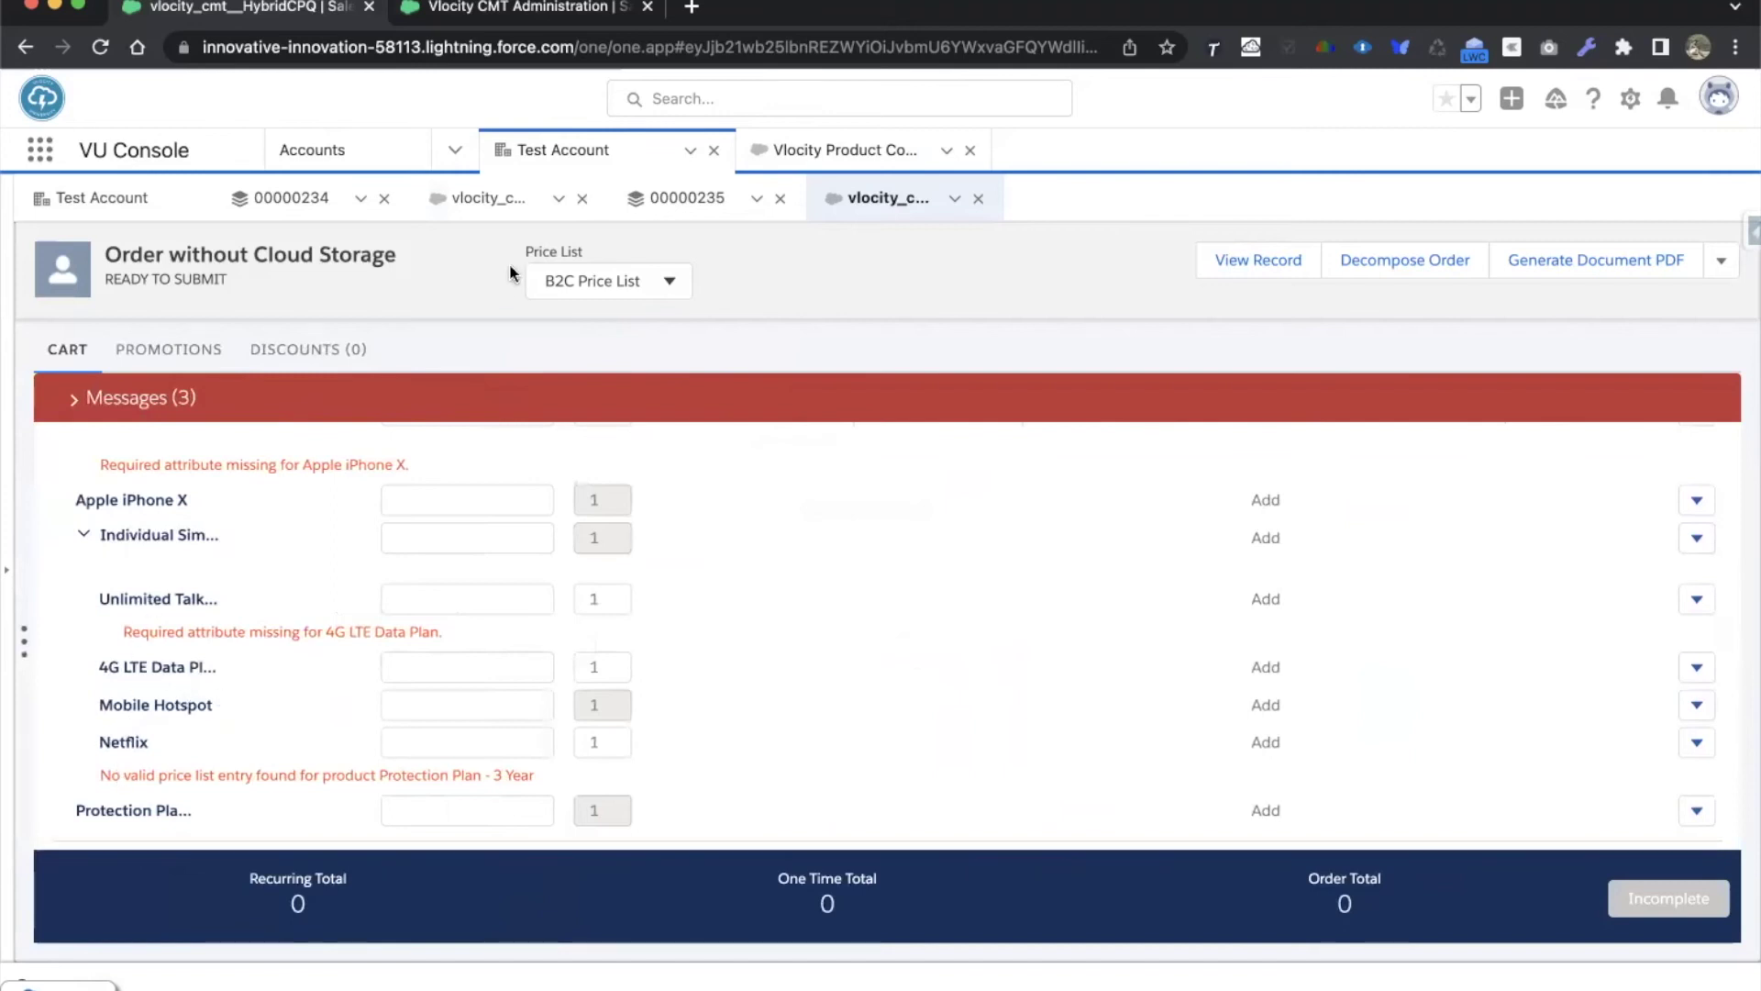
# Compare with the Test Order with Cloud storage cart's Cloud Storage item, then return to the console.
pyautogui.click(490, 220)
pyautogui.scroll(-5, 495, 550)
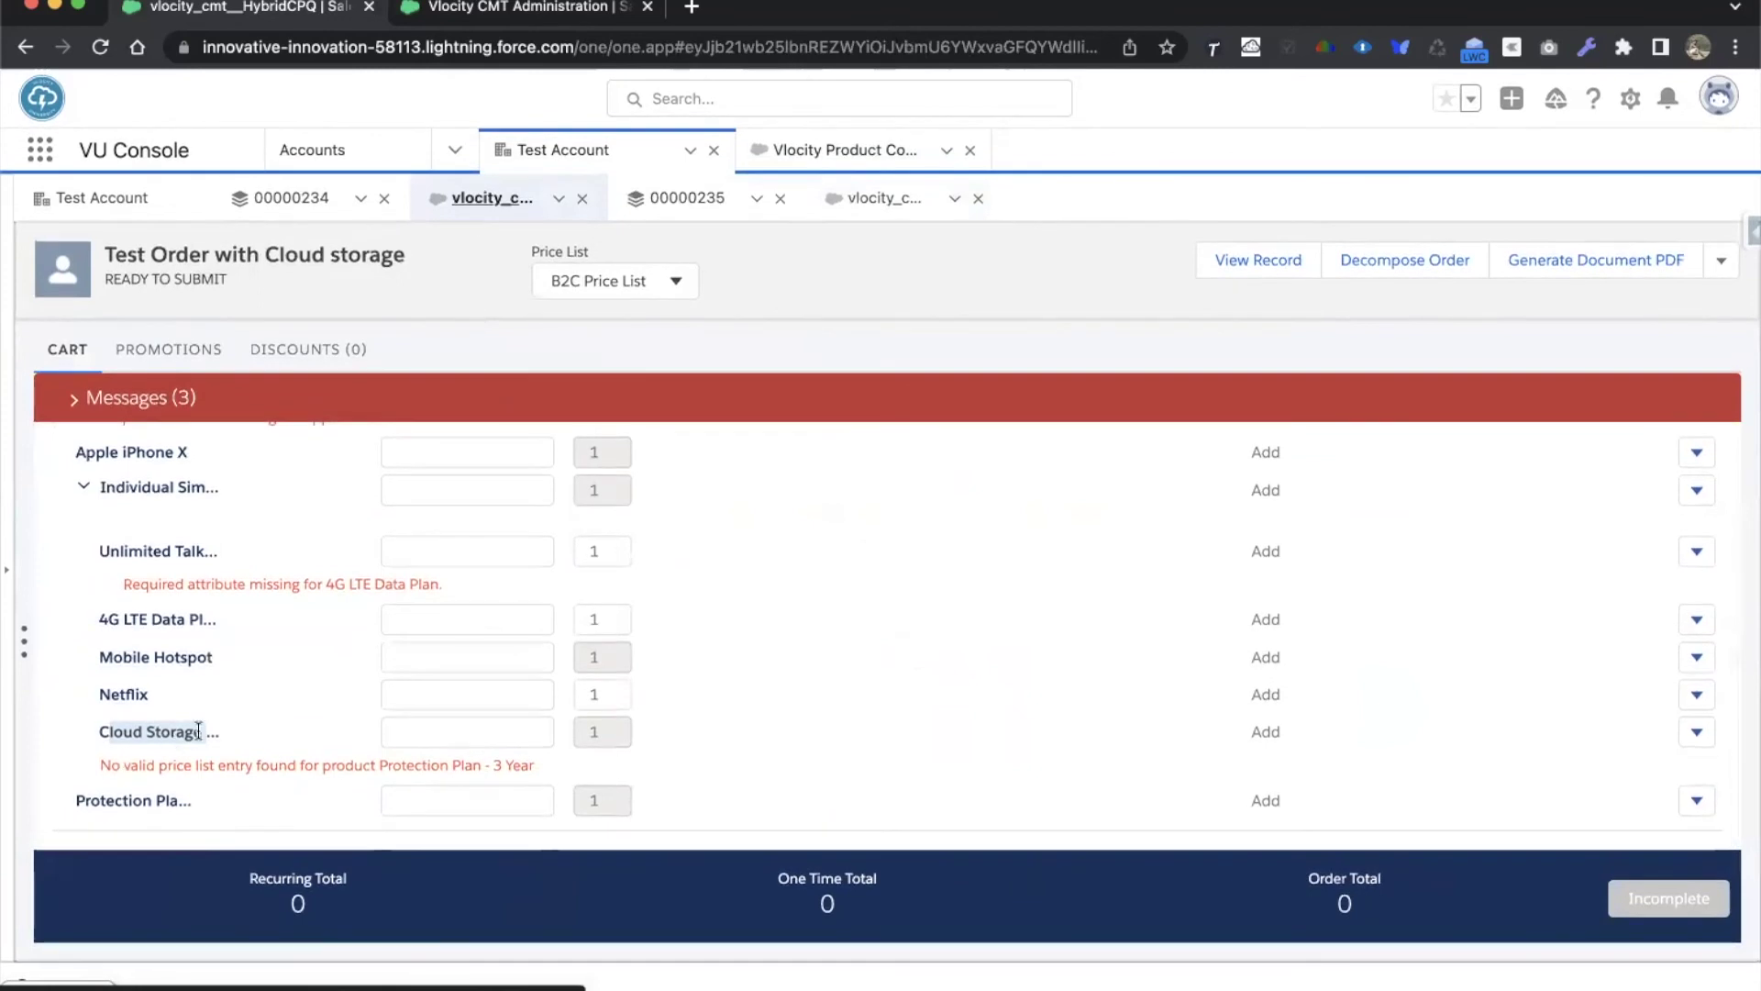
pyautogui.moveTo(198, 731); pyautogui.dragTo(208, 732)
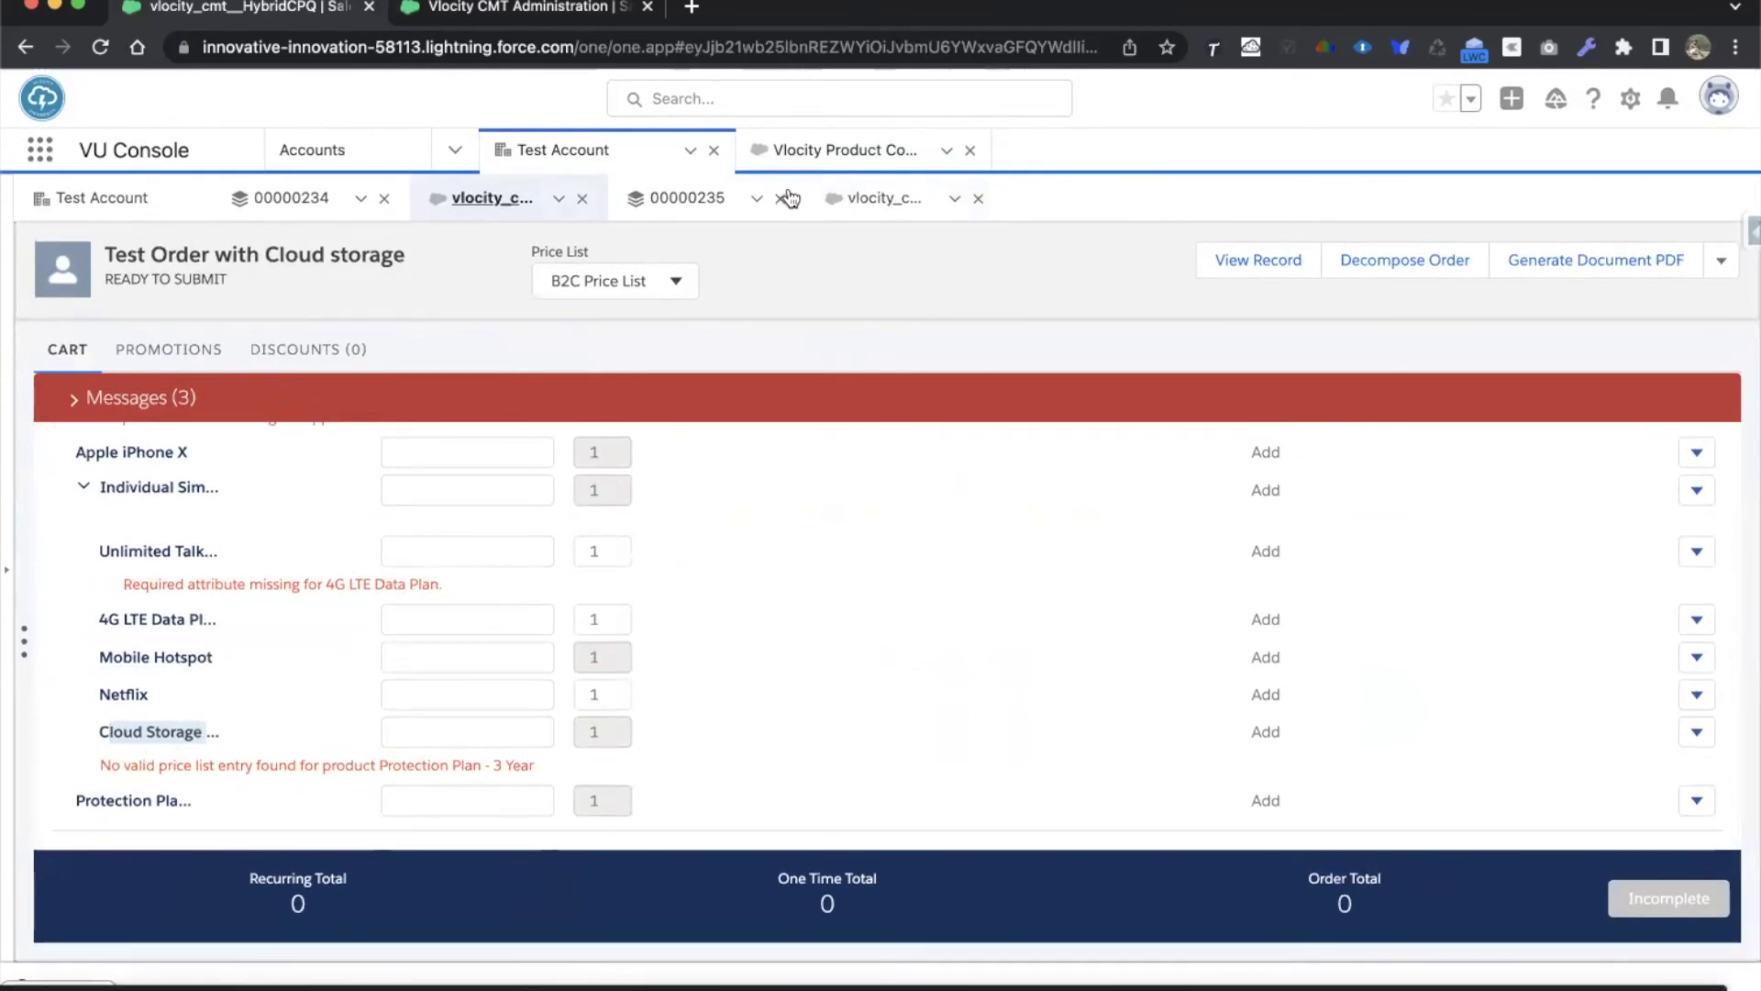
pyautogui.click(870, 154)
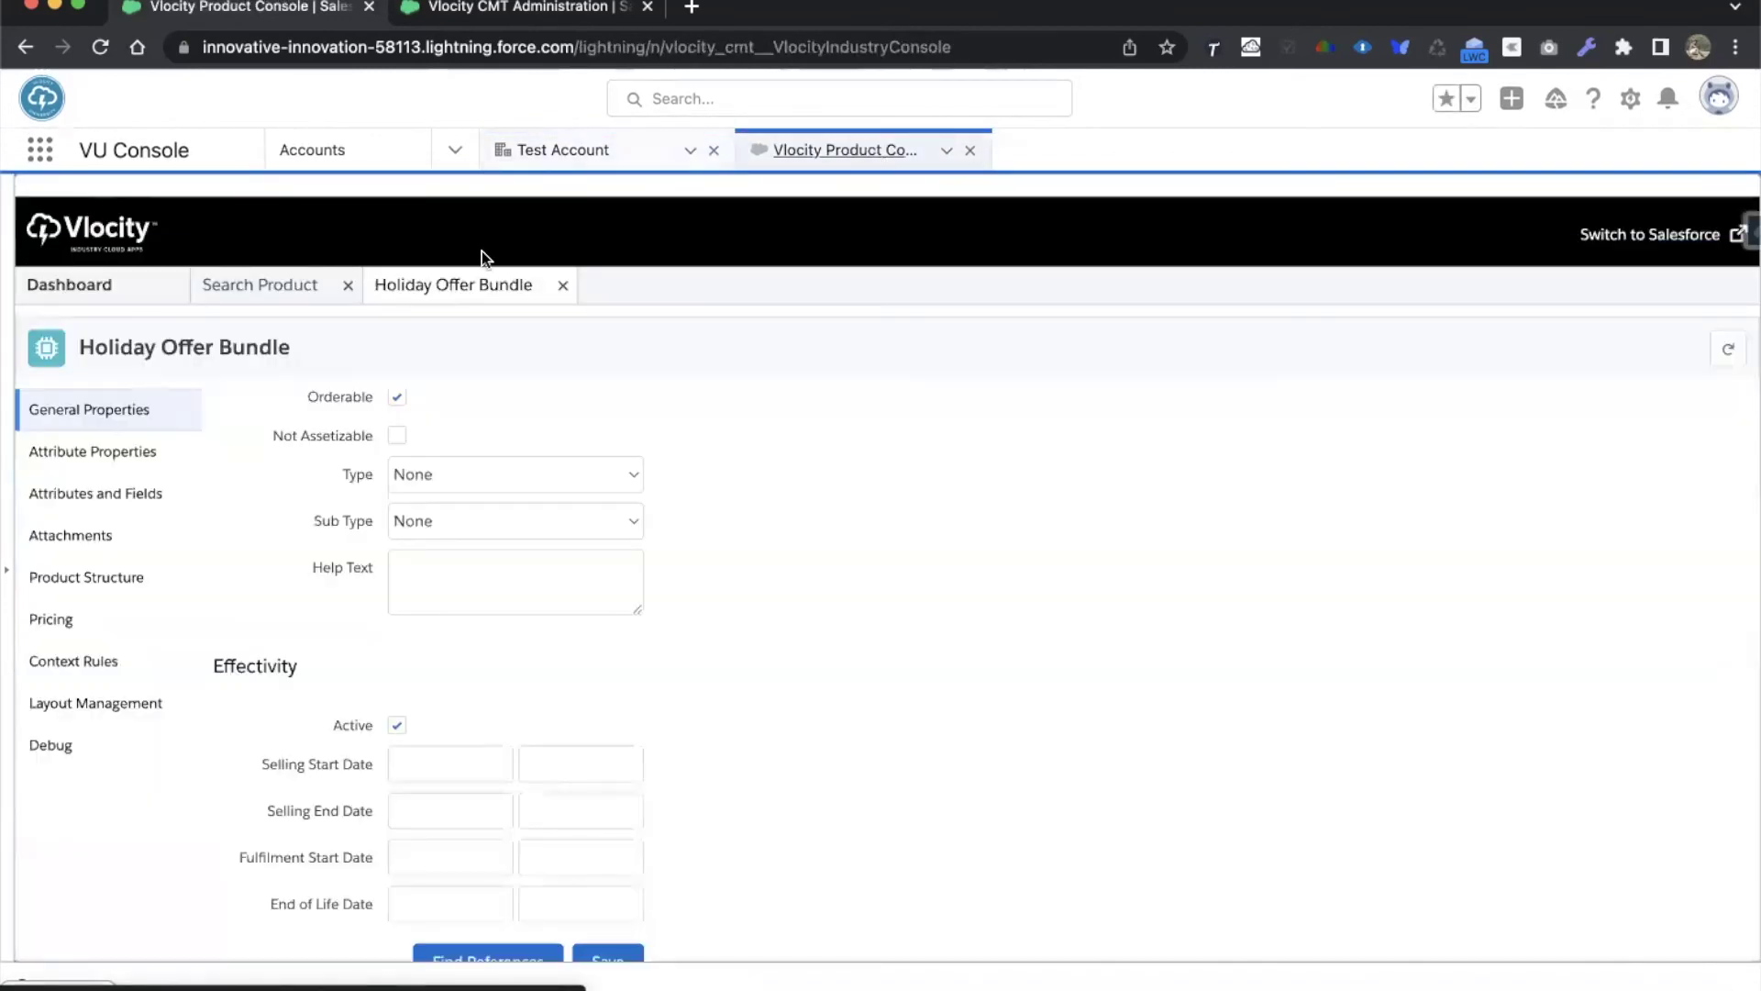
# Open Cloud Storage - 1 TB in the product structure with Override Mode on to view its exclusion.
pyautogui.click(72, 585)
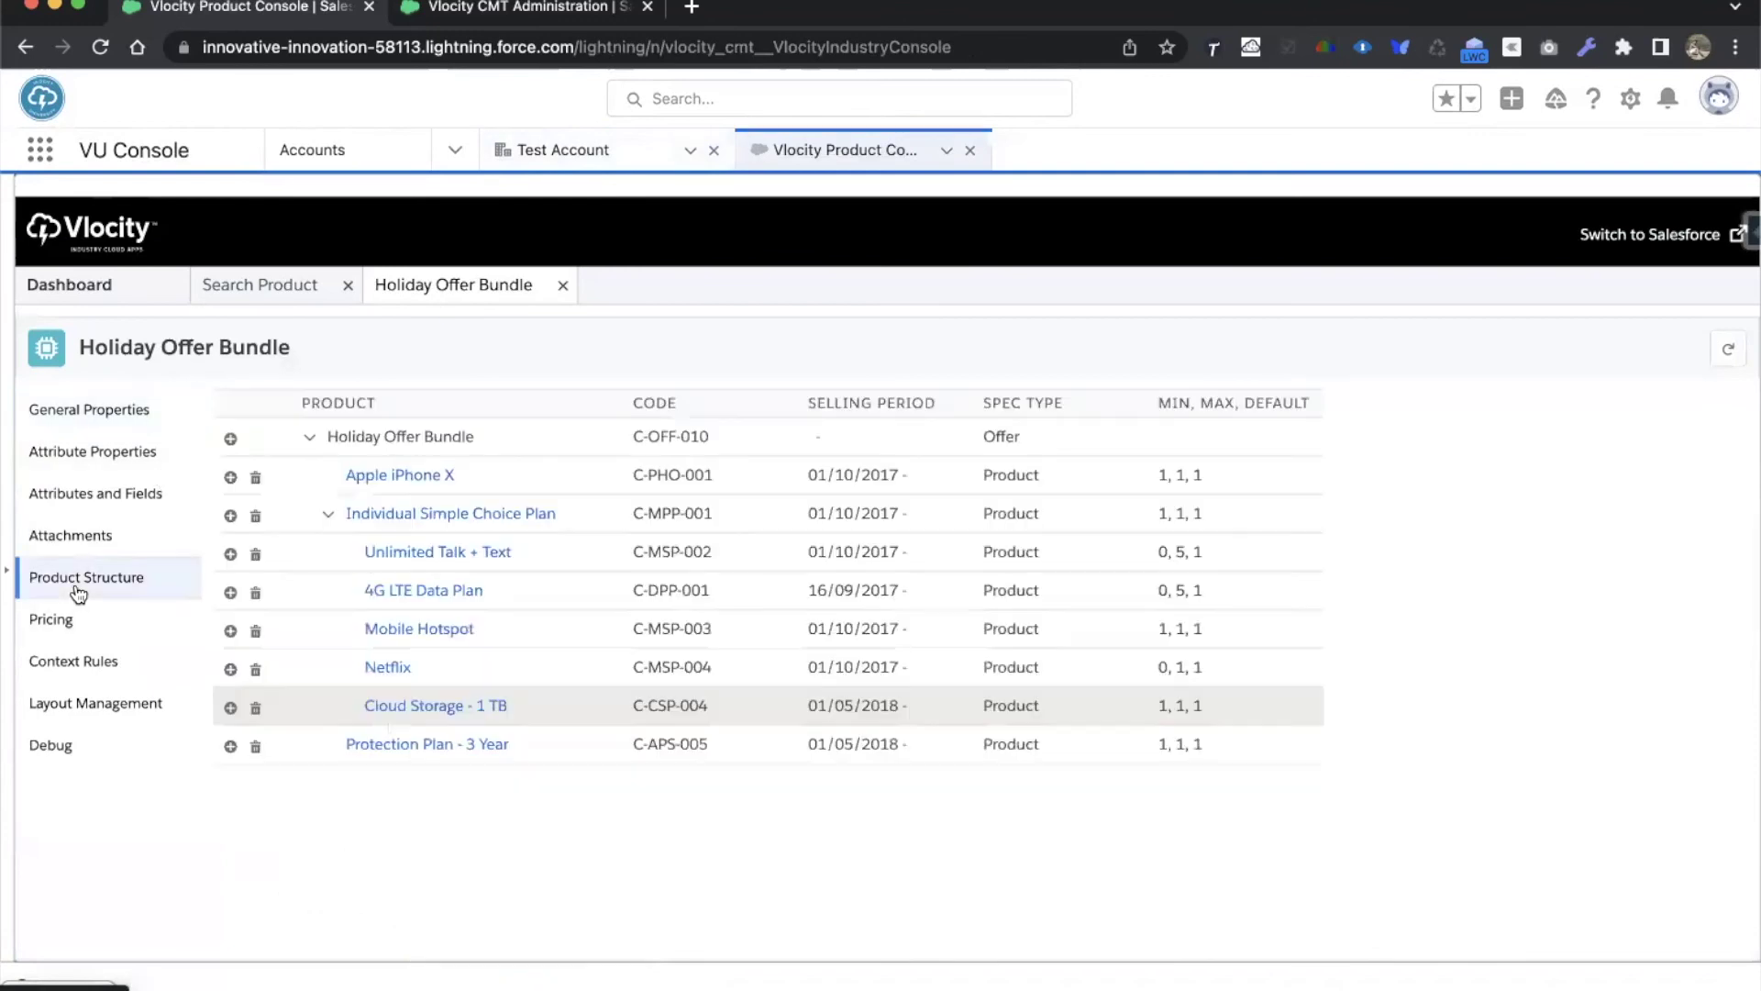
pyautogui.click(354, 715)
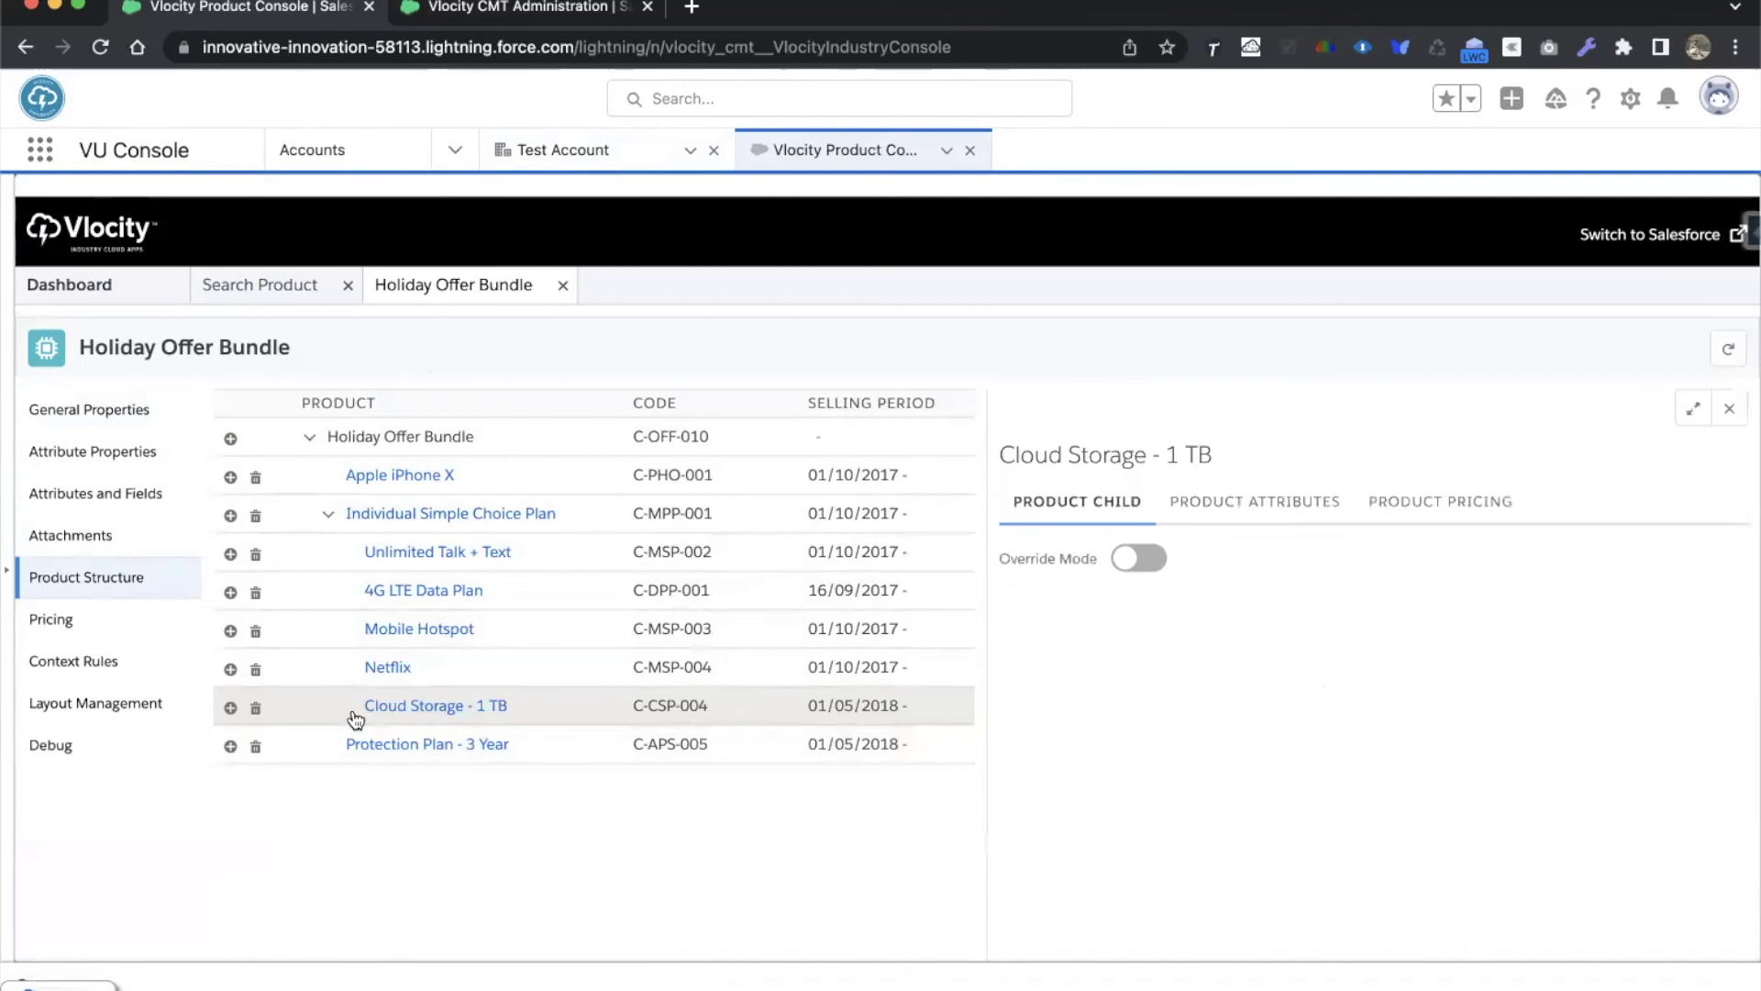
pyautogui.click(1147, 567)
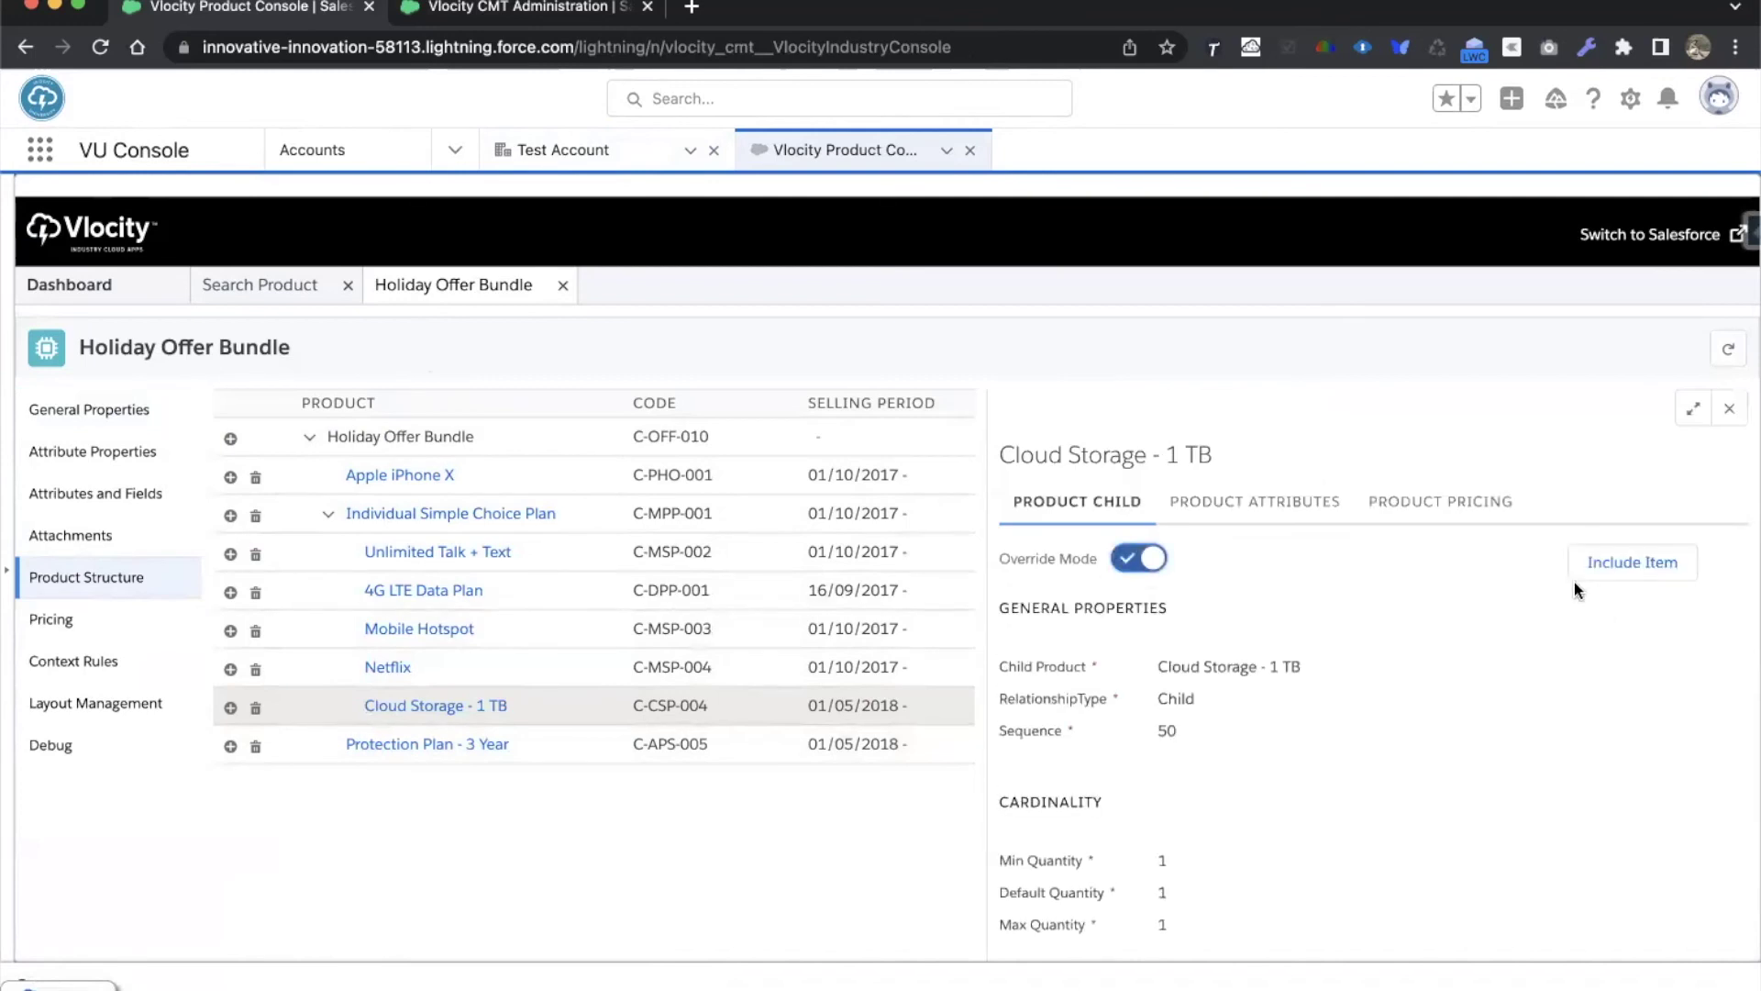